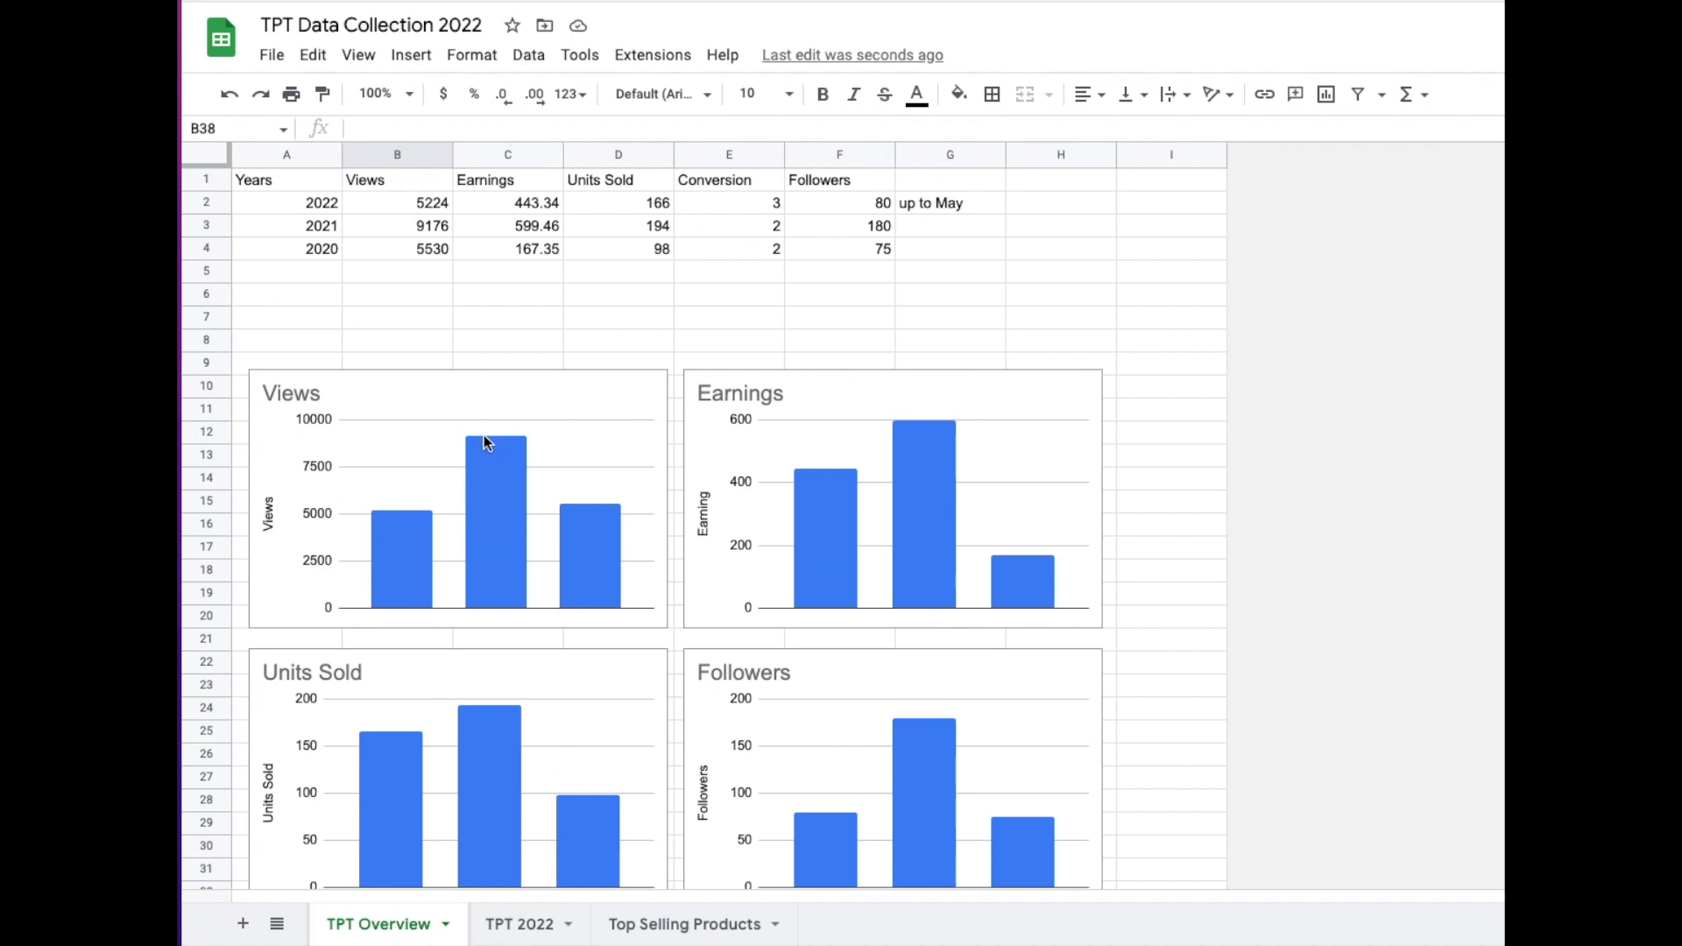
- Review the yearly charts on the TPT Overview sheet and the monthly figures and charts on the TPT 2022 sheet
scroll(538, 618, down, 2)
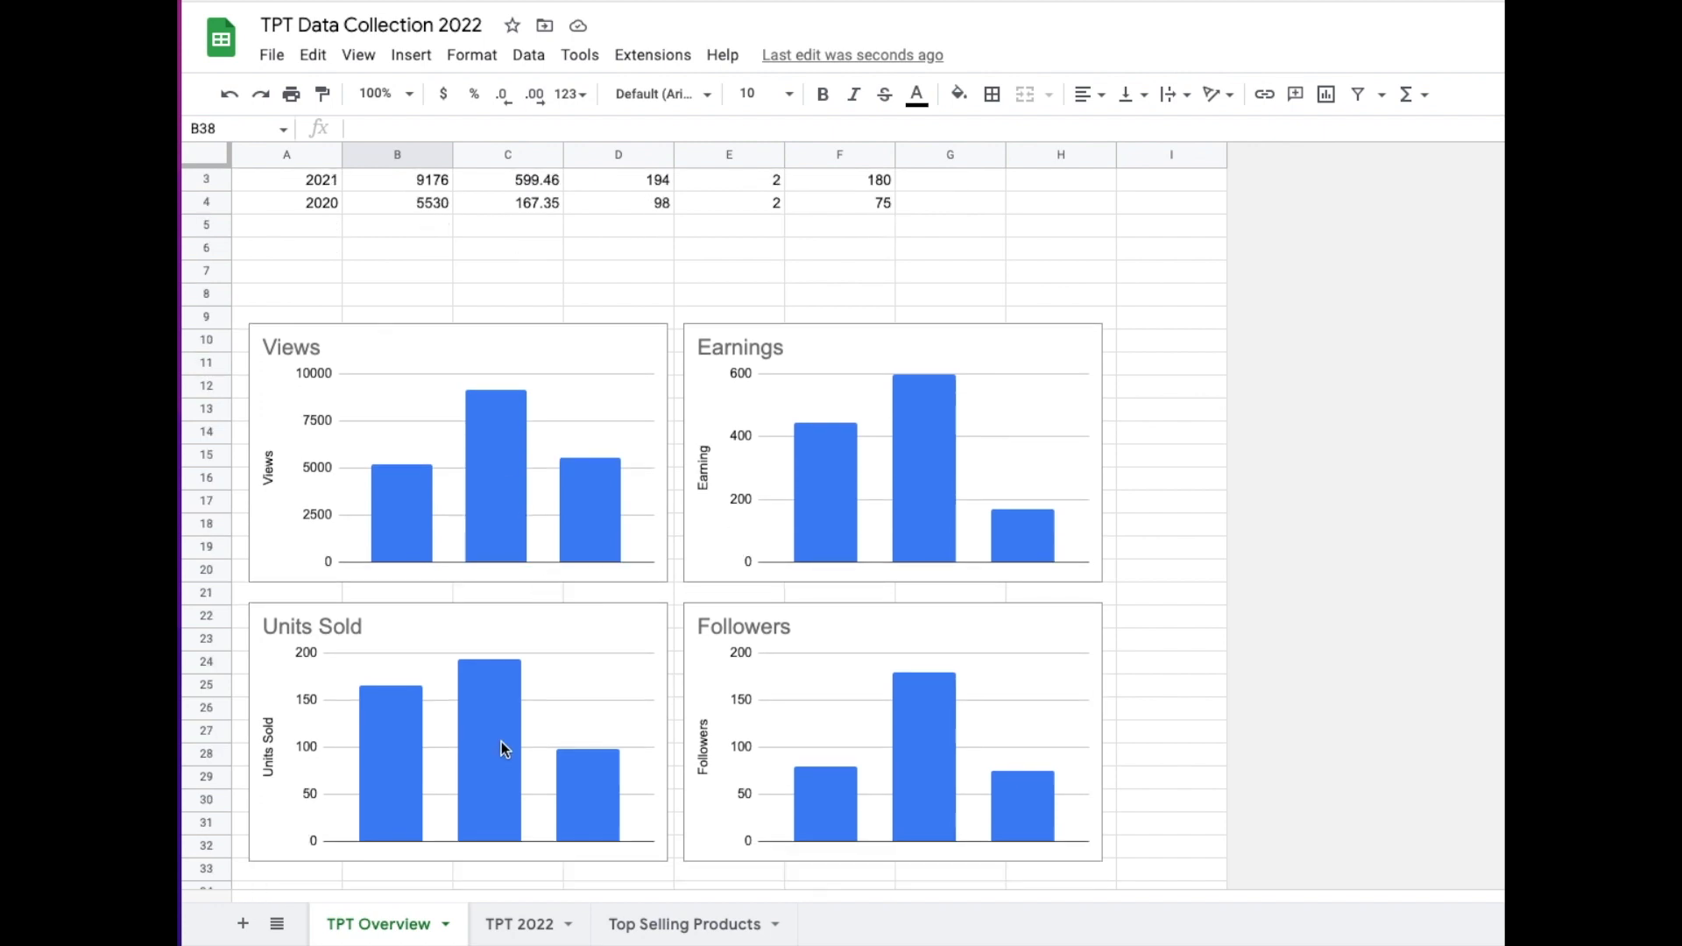
click(524, 926)
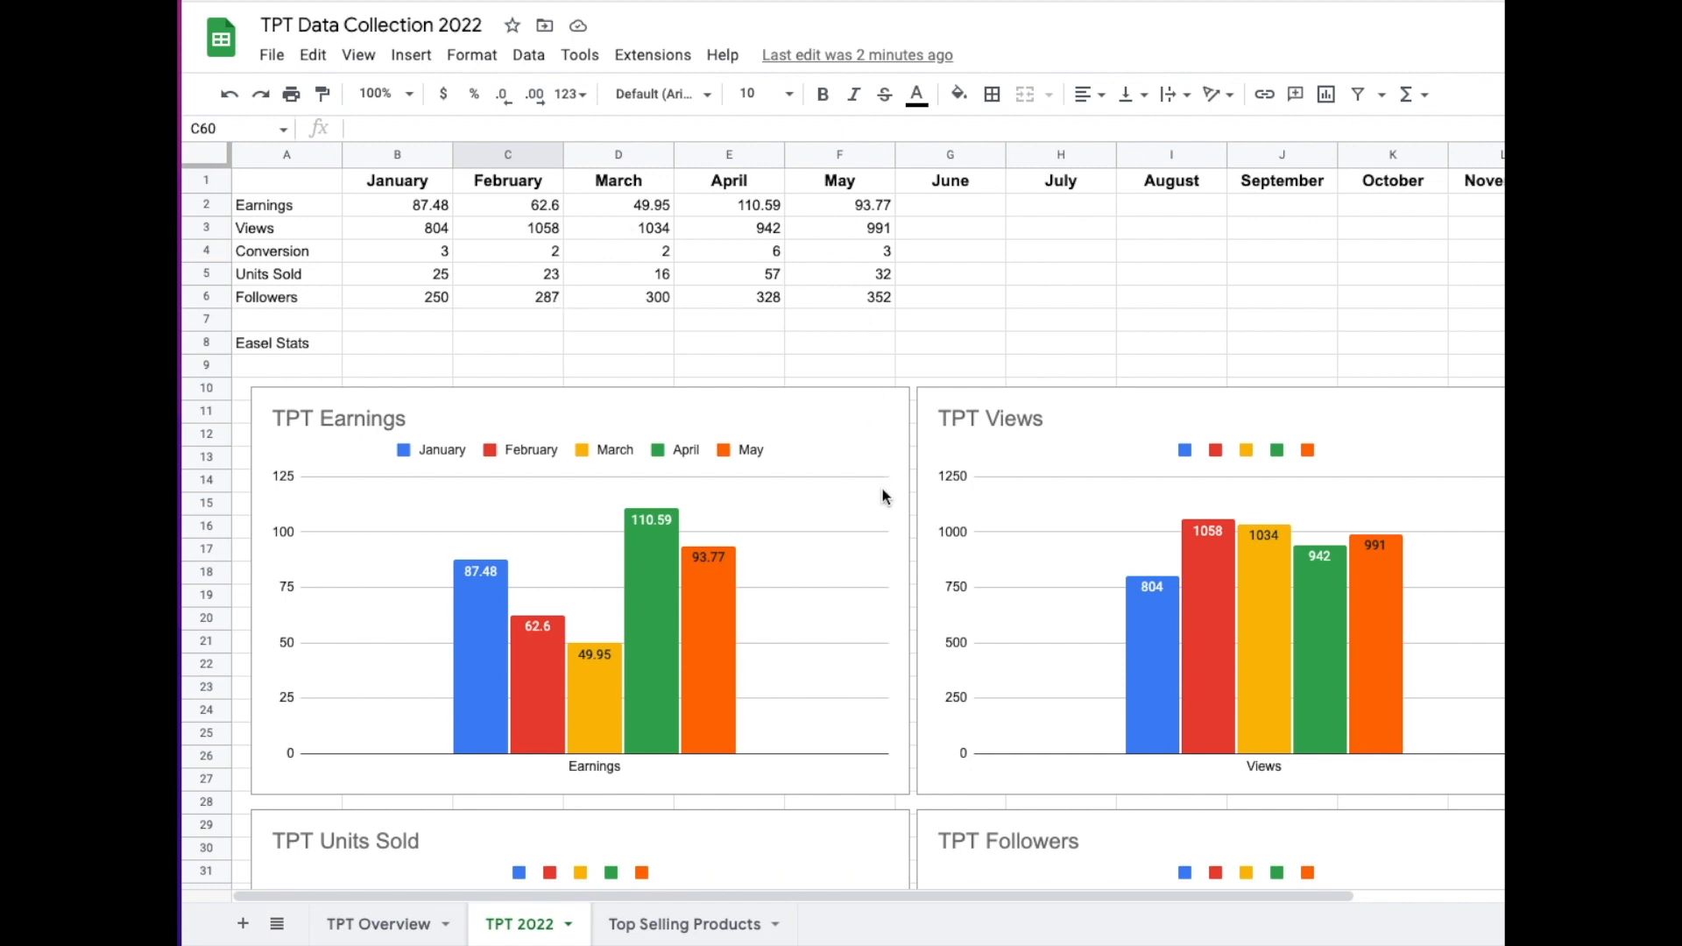
scroll(883, 496, down, 5)
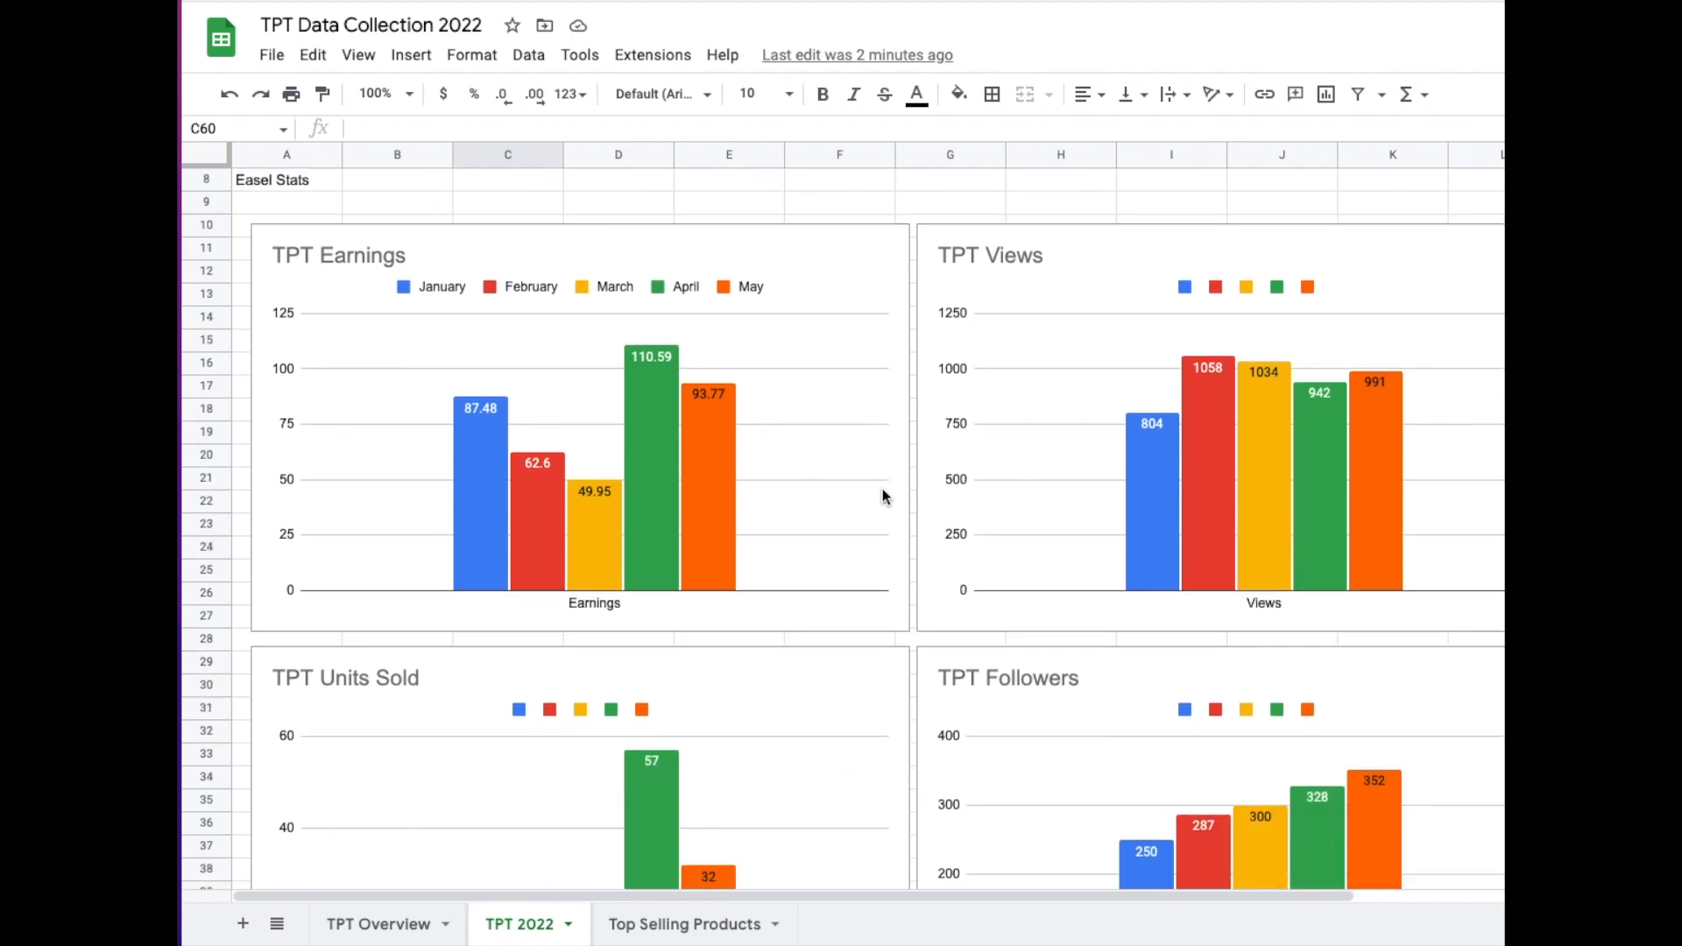
scroll(883, 496, down, 5)
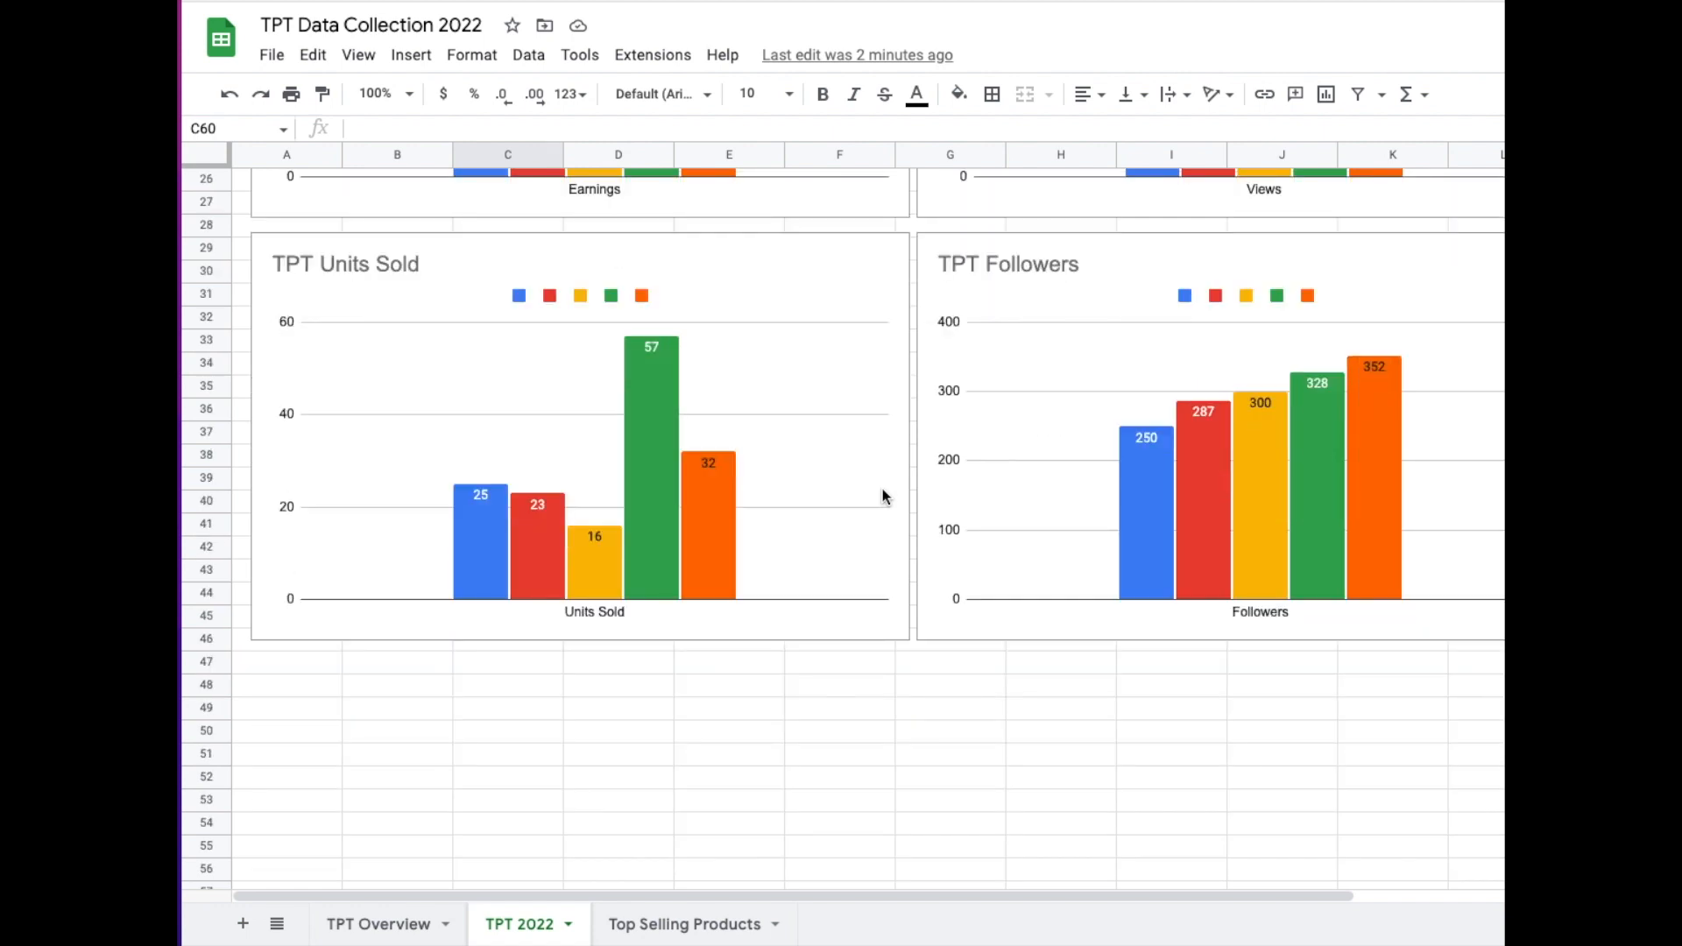
scroll(883, 496, up, 10)
scroll(883, 496, down, 8)
scroll(883, 496, up, 8)
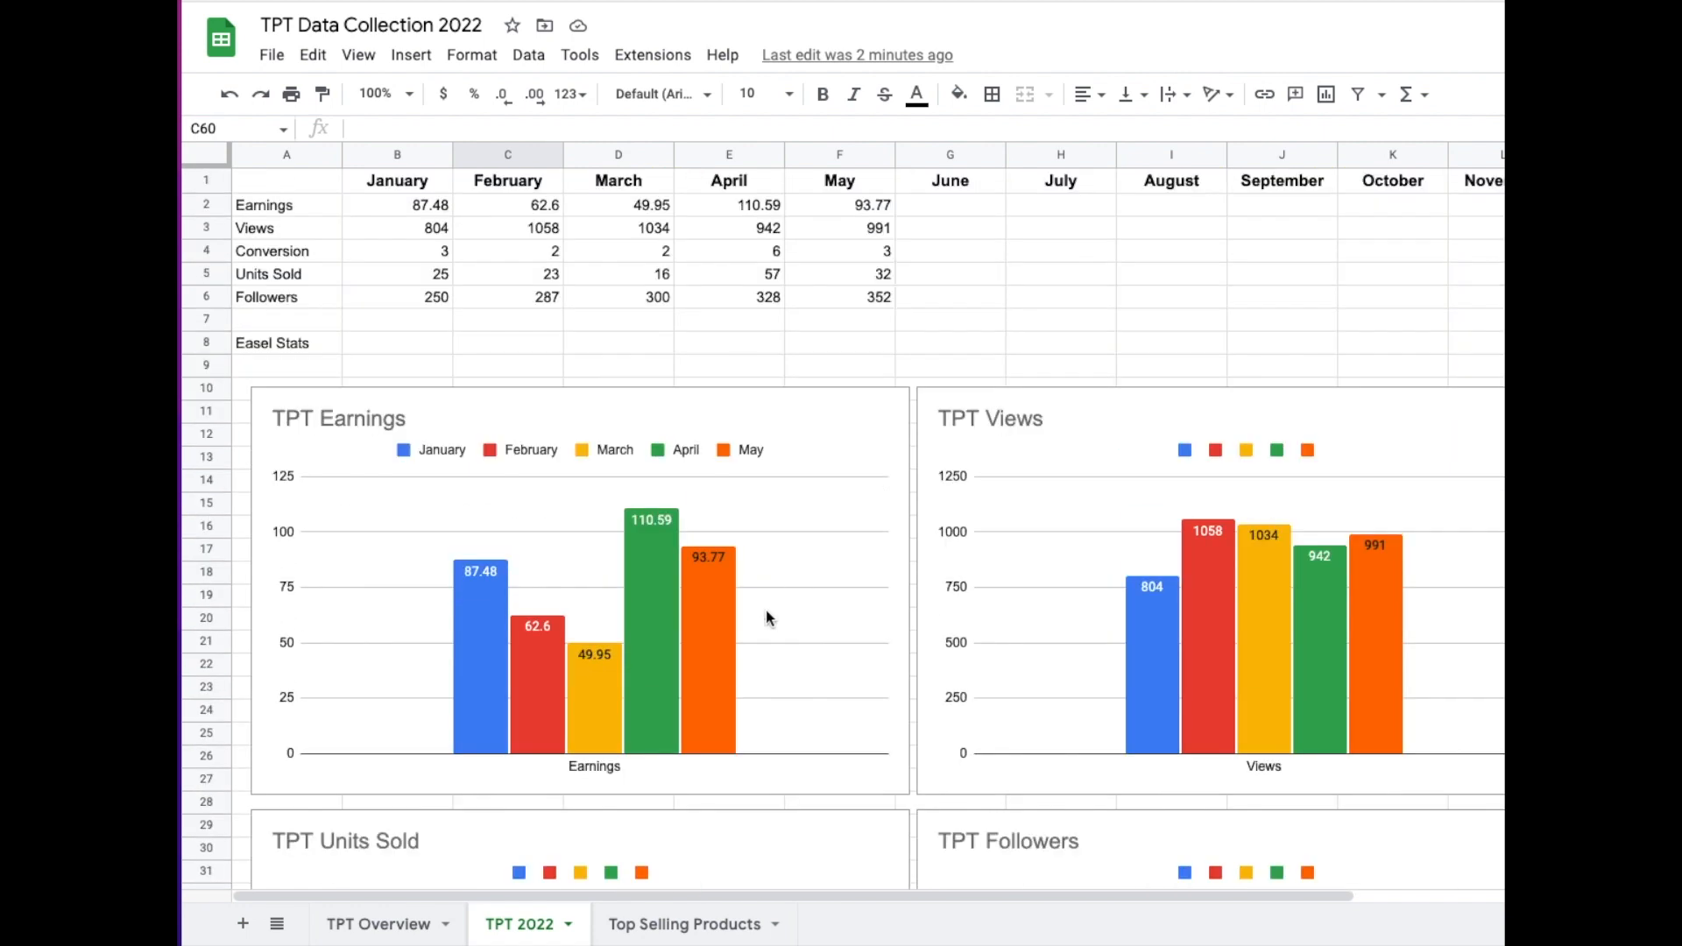
- Enter 0 as the January conversion for Counting Money US Bundle on the Top Selling Products sheet
click(704, 925)
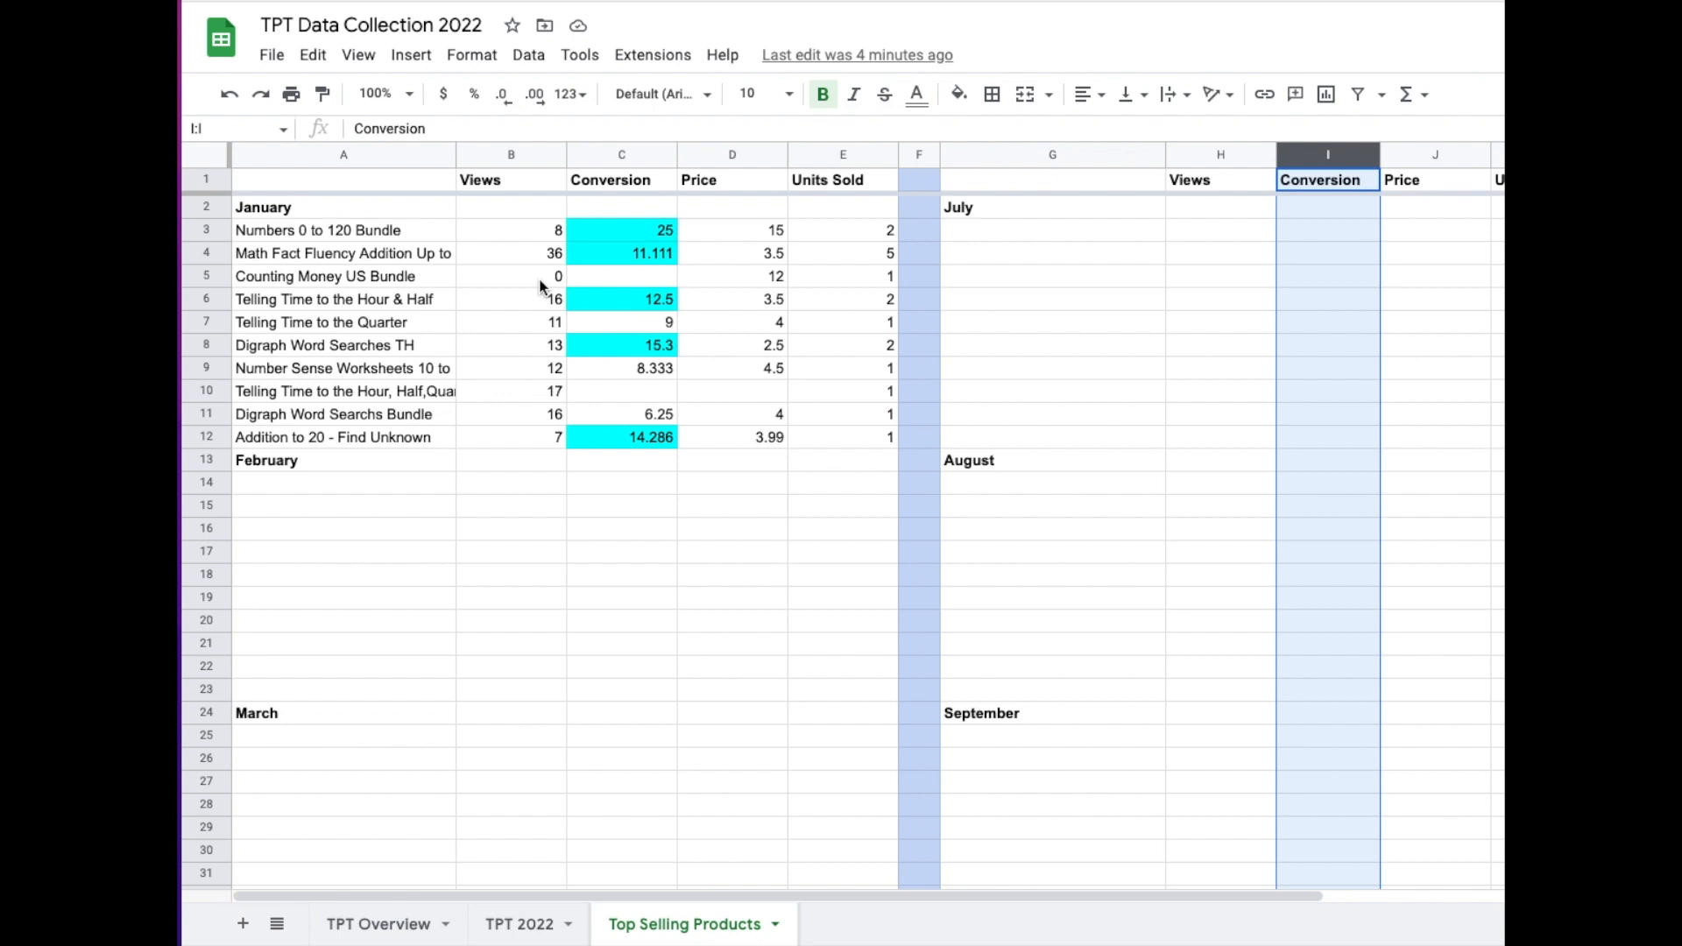
click(651, 281)
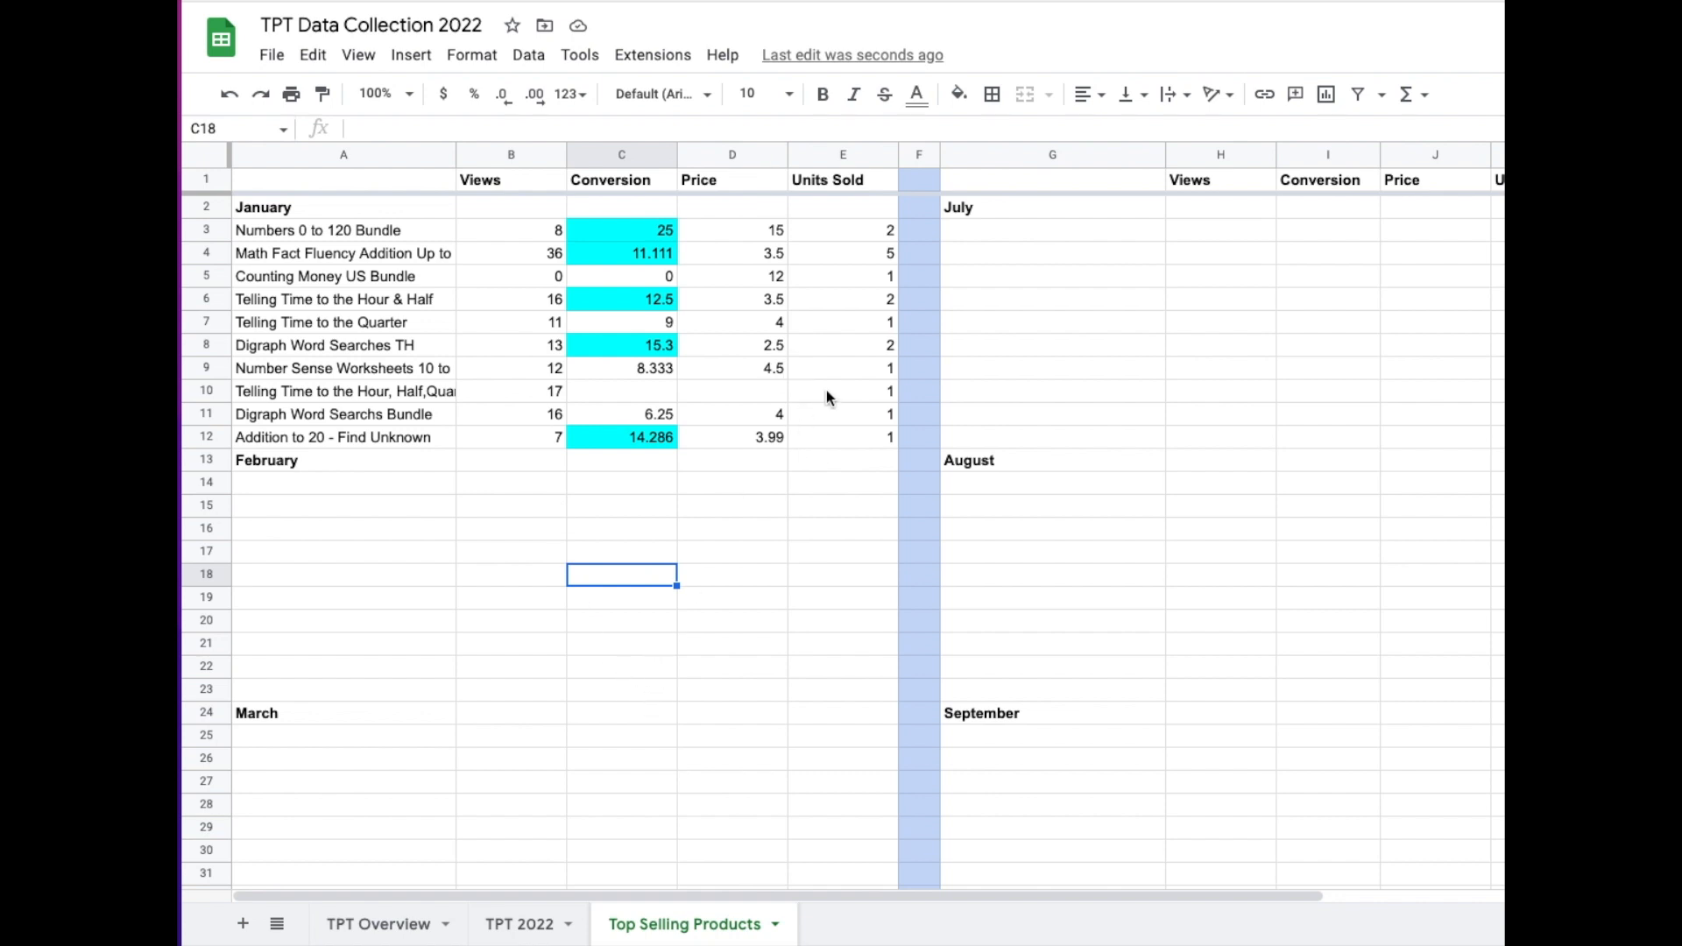
- Create a new blank spreadsheet and title it "Data Collection"
click(272, 54)
mouse_move(312, 93)
click(655, 99)
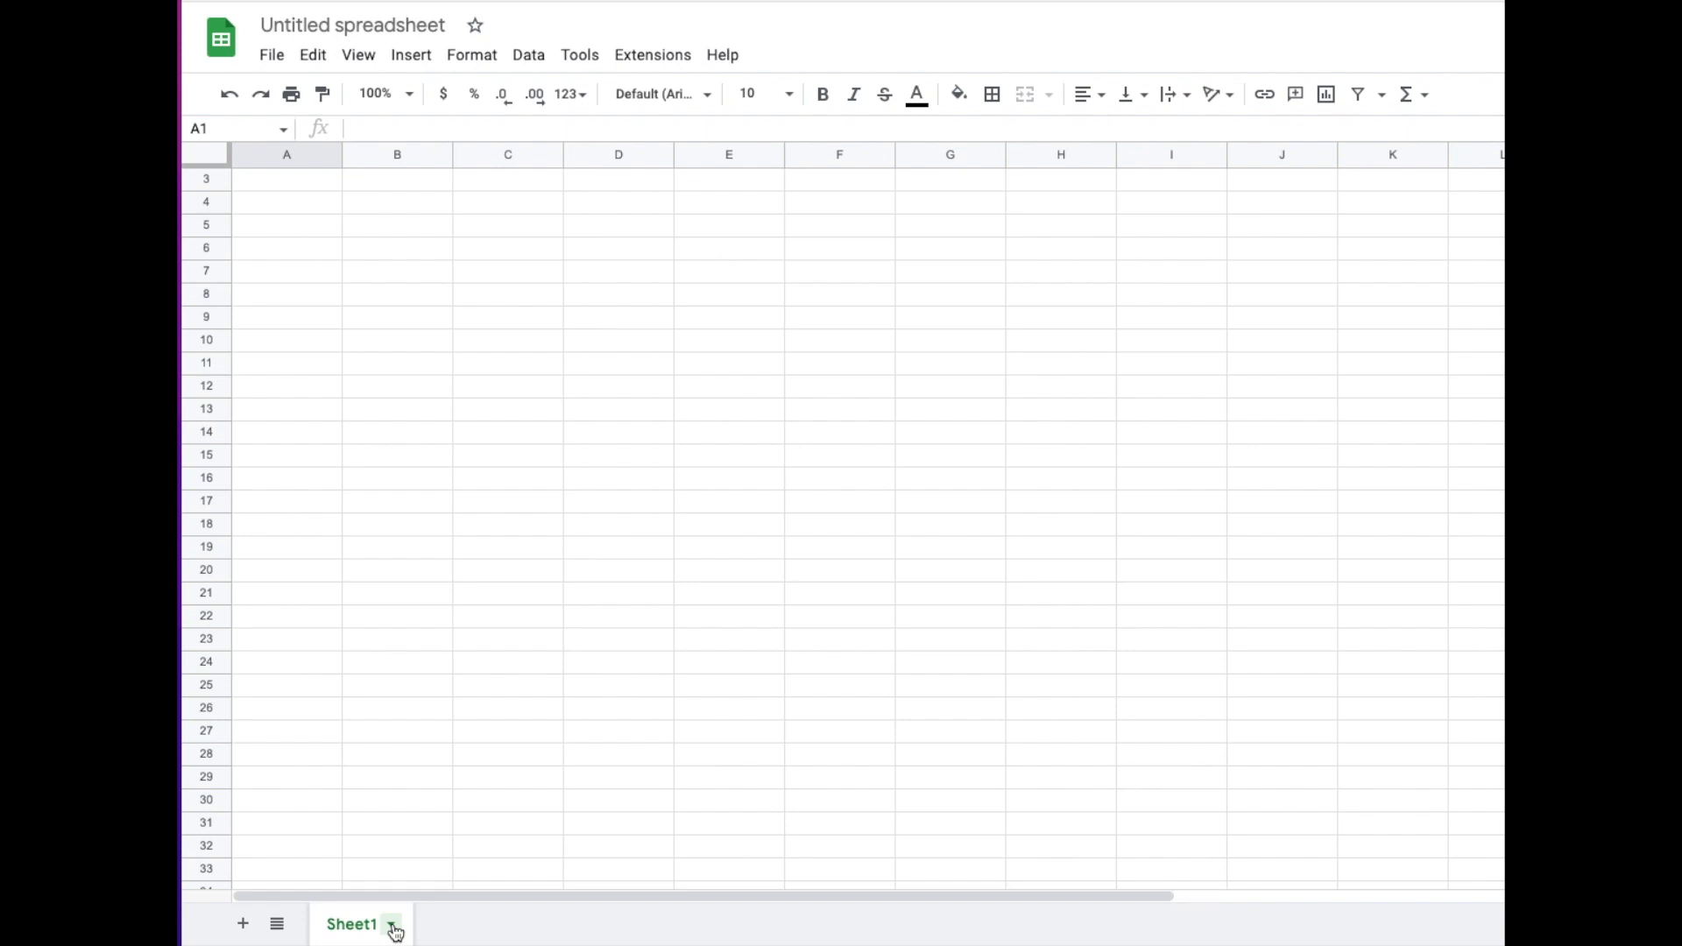
click(388, 27)
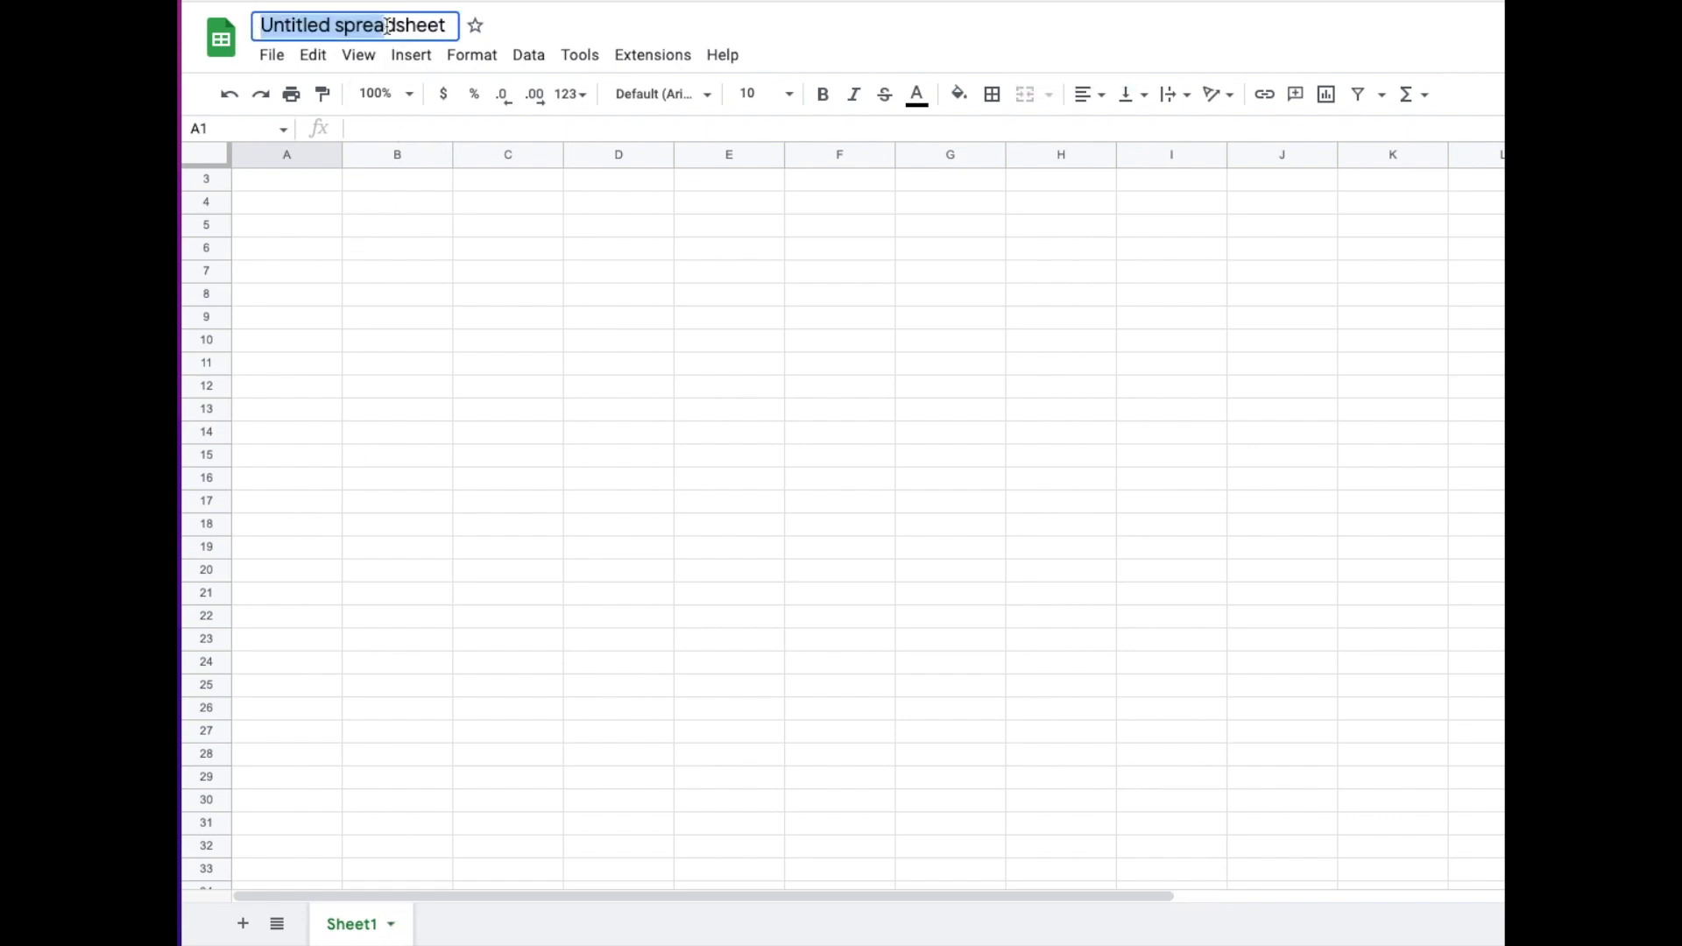
text(Data Colle)
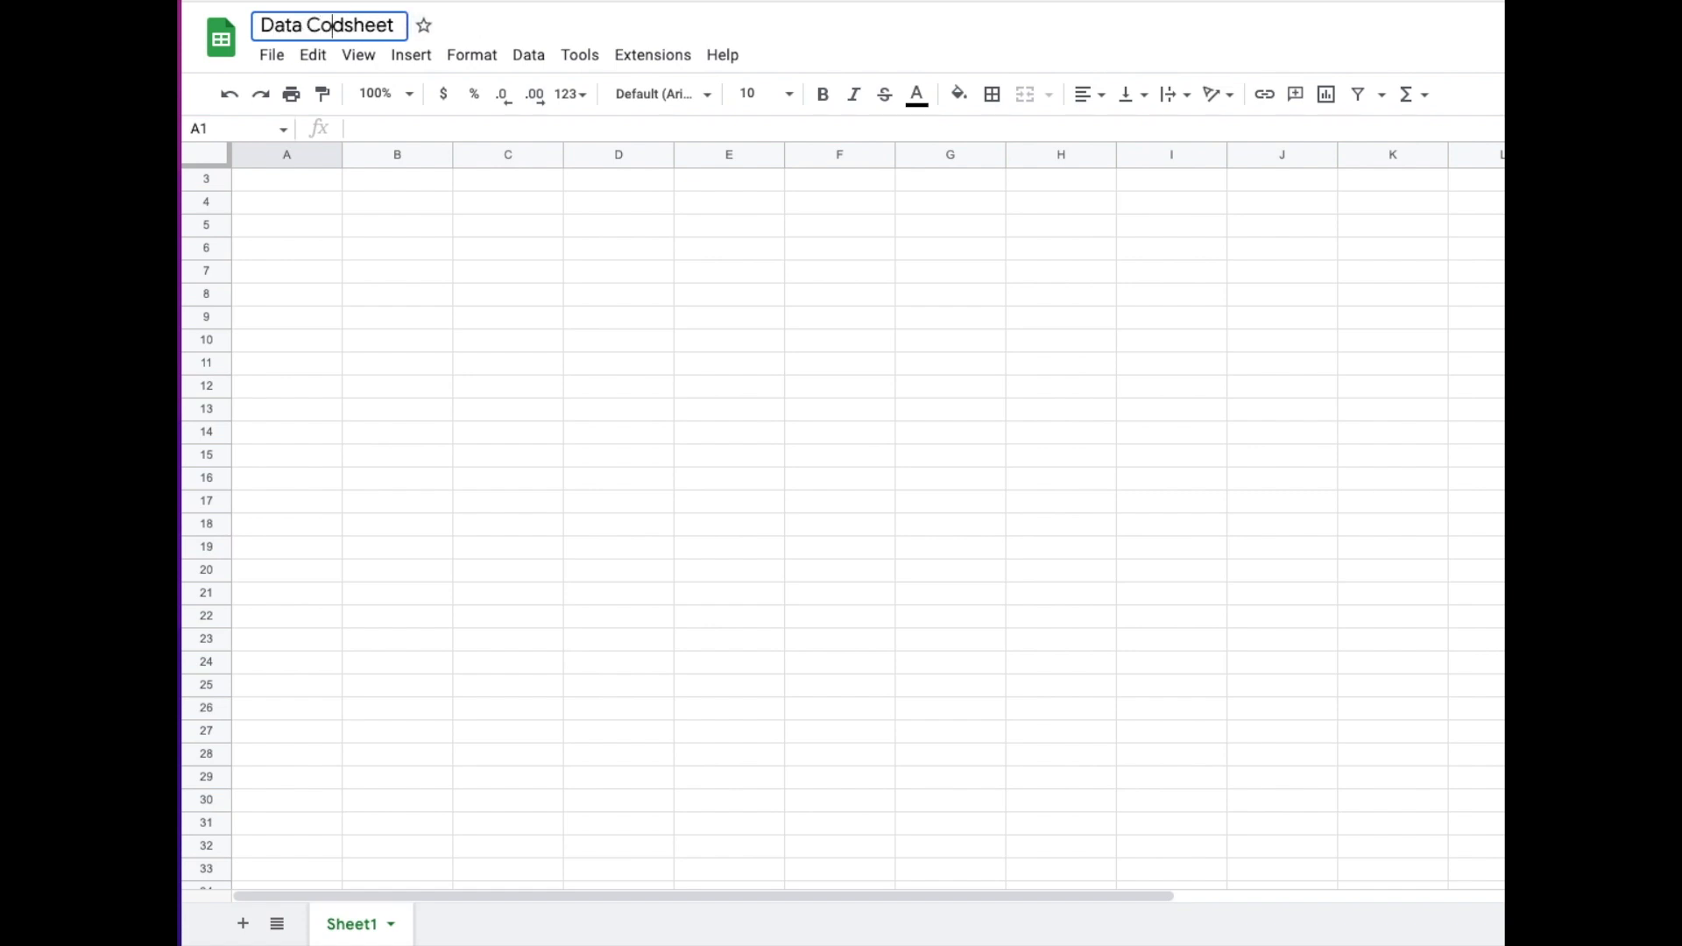
text(ction)
click(317, 181)
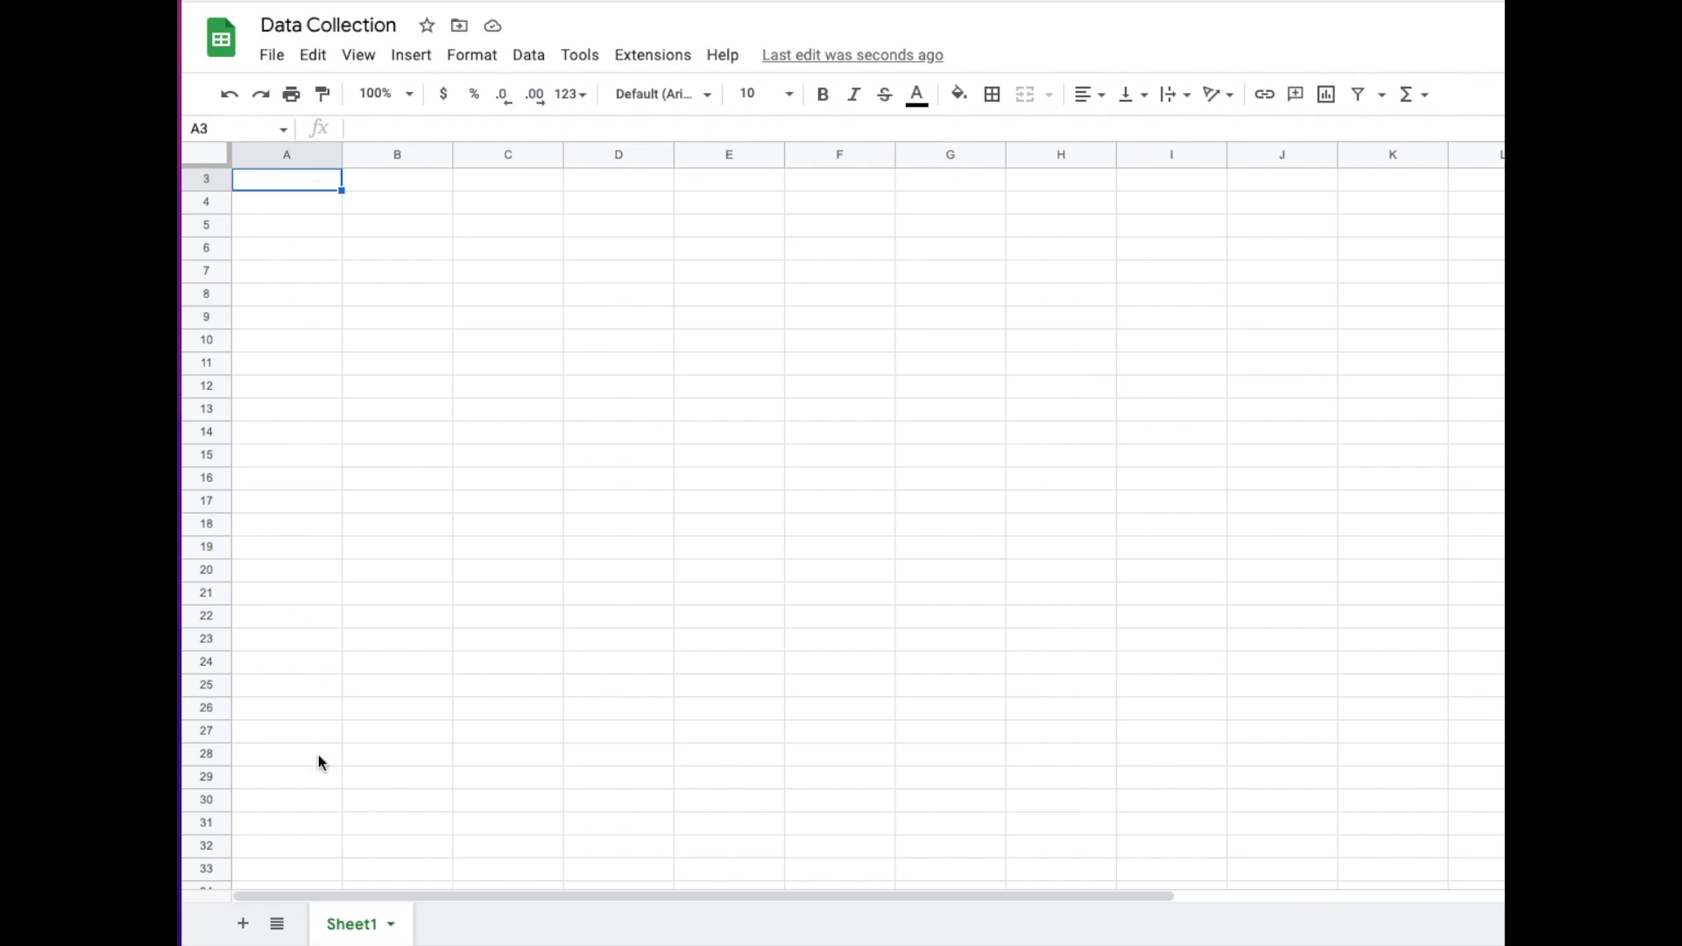
- Rename the spreadsheet's first sheet, Sheet1, as "Monthly Data"
click(392, 926)
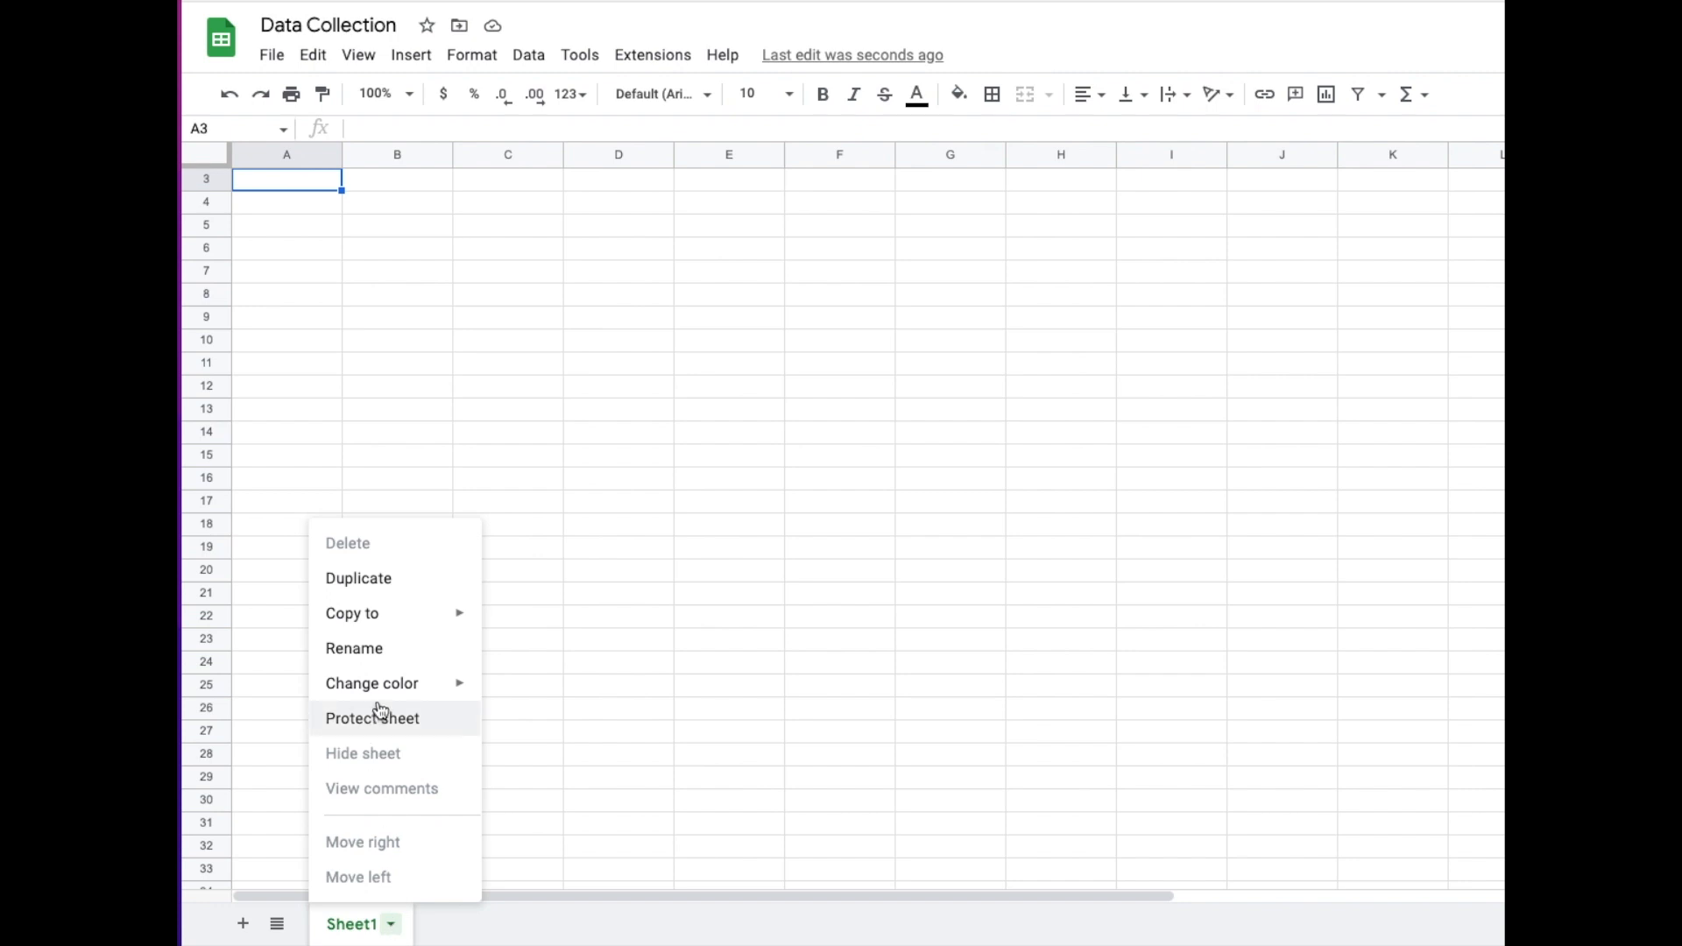
click(401, 657)
text(Mond)
key(BackSpace)
text(thly)
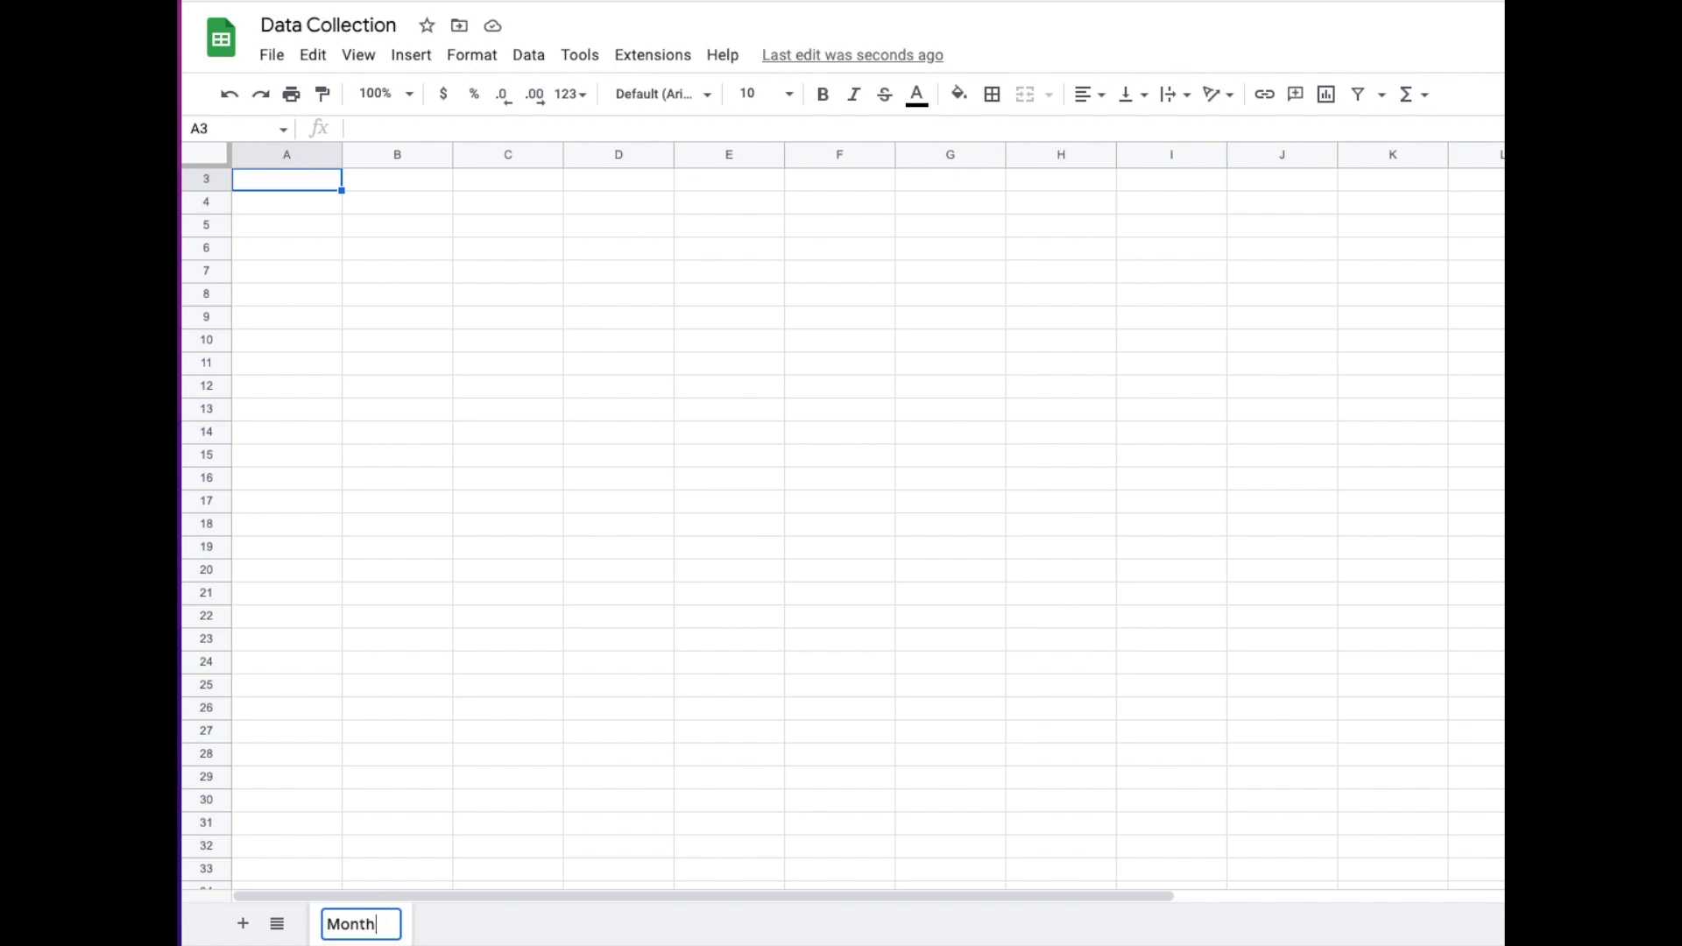
text(ata)
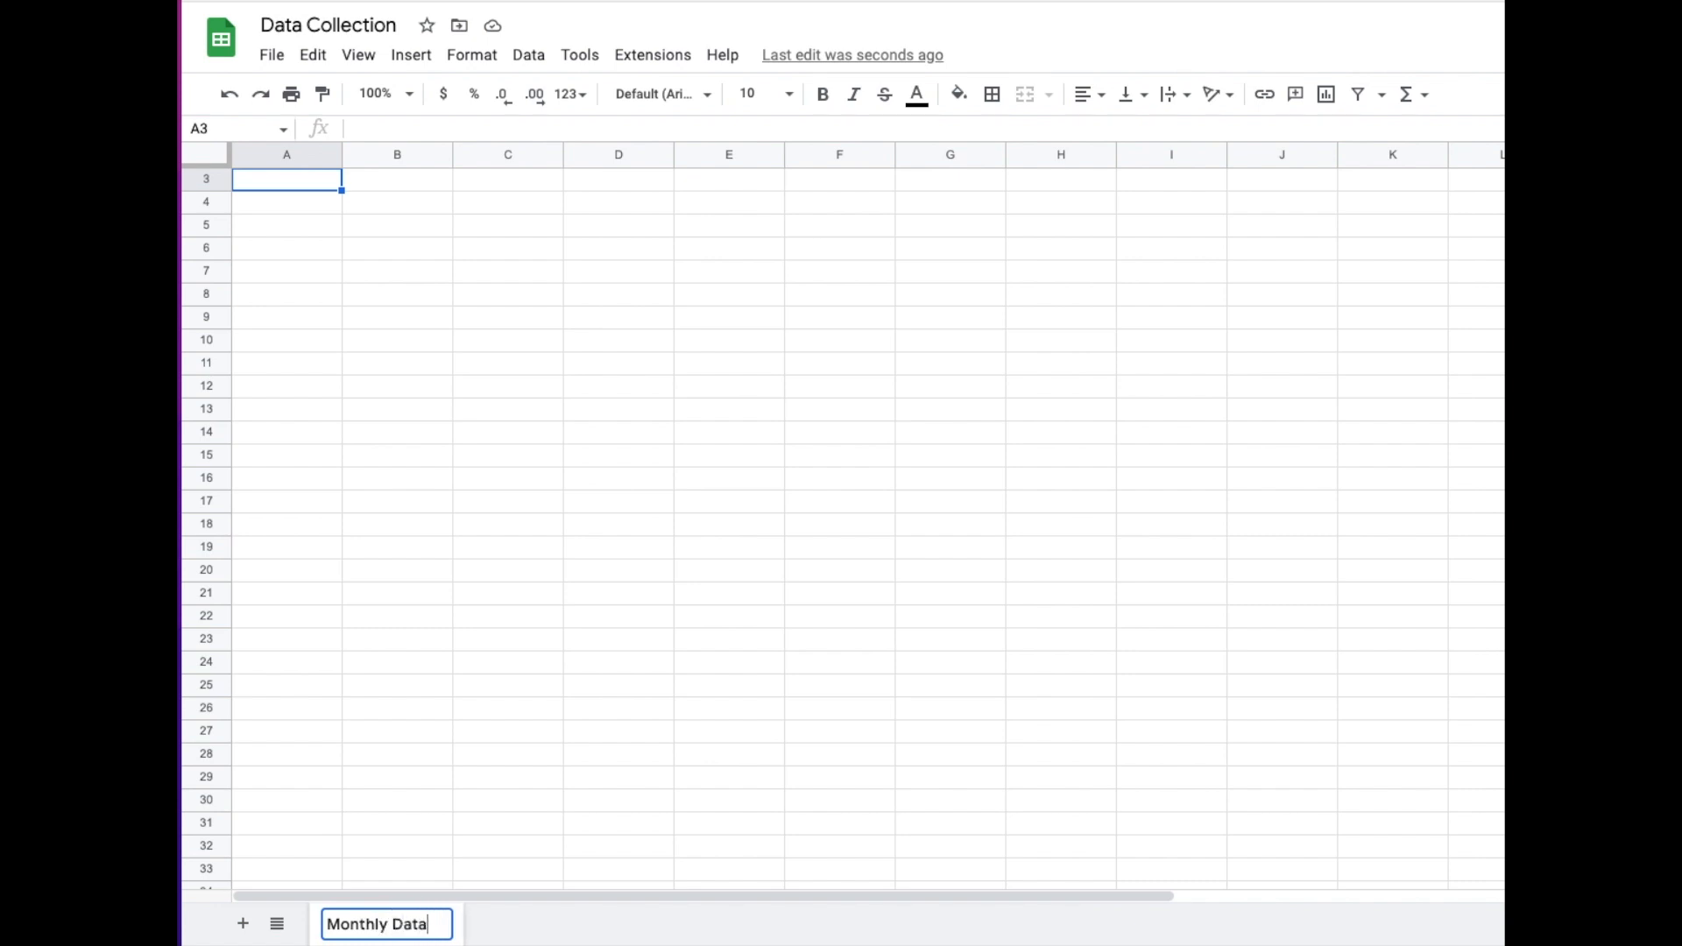
- List the months January, February, March, April and May down column A, starting in cell A3
click(324, 180)
text(January)
key(Return)
text(Fe)
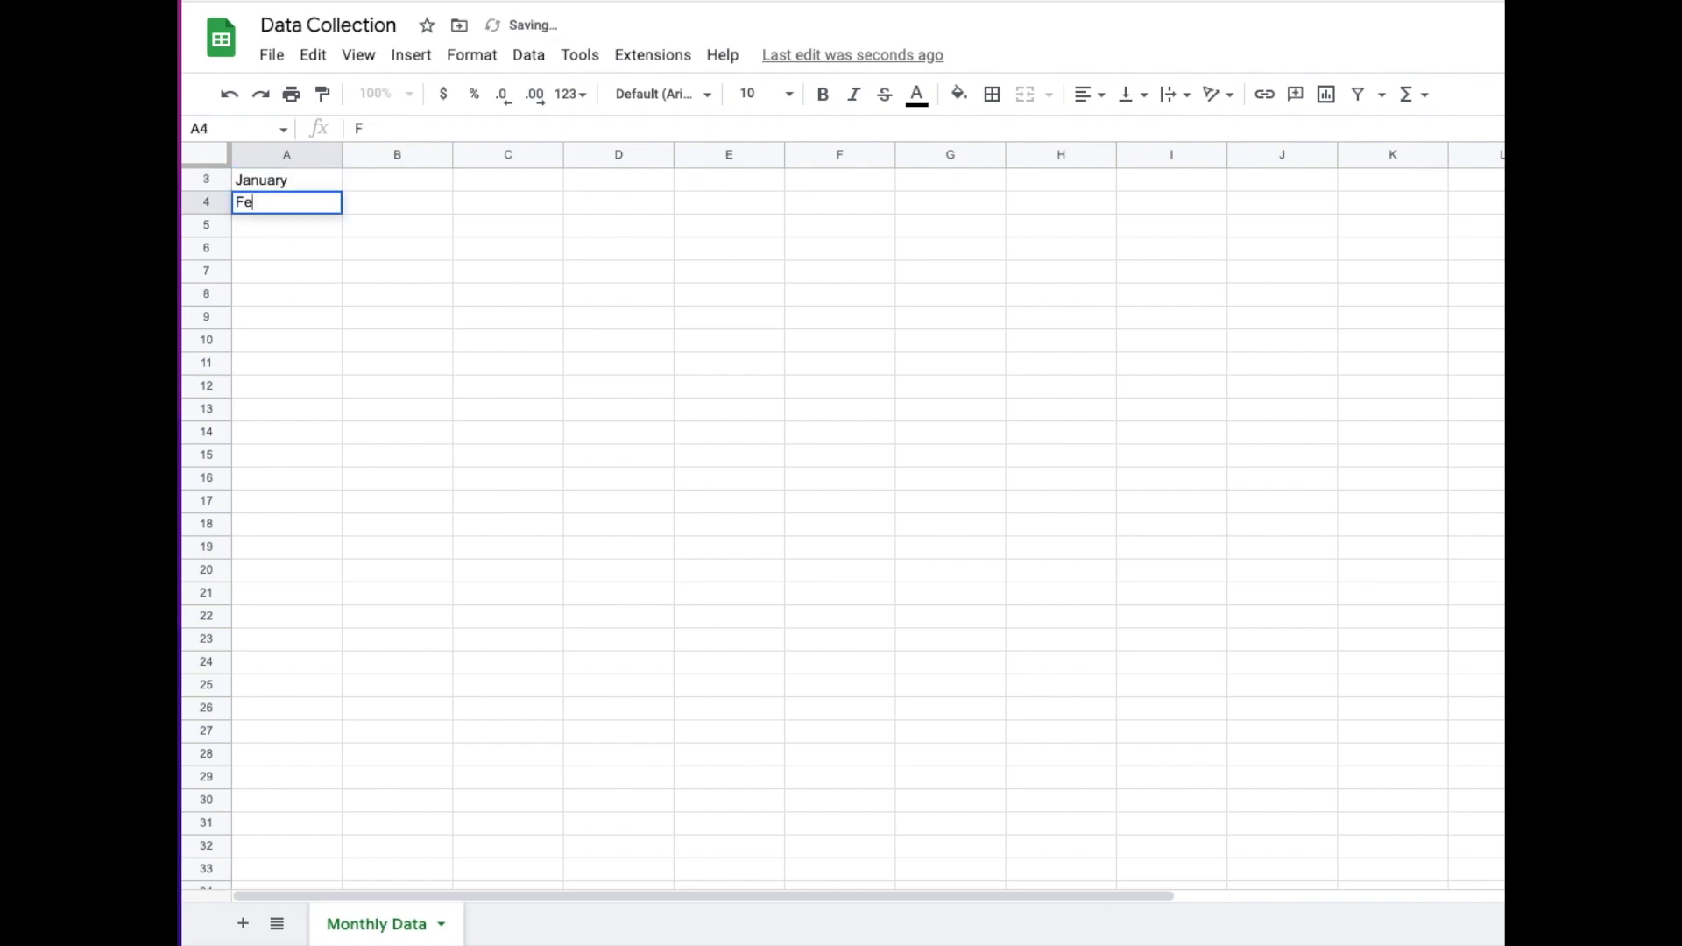
text(bruary)
key(Return)
text(March)
key(Return)
text(April)
key(Return)
text(May)
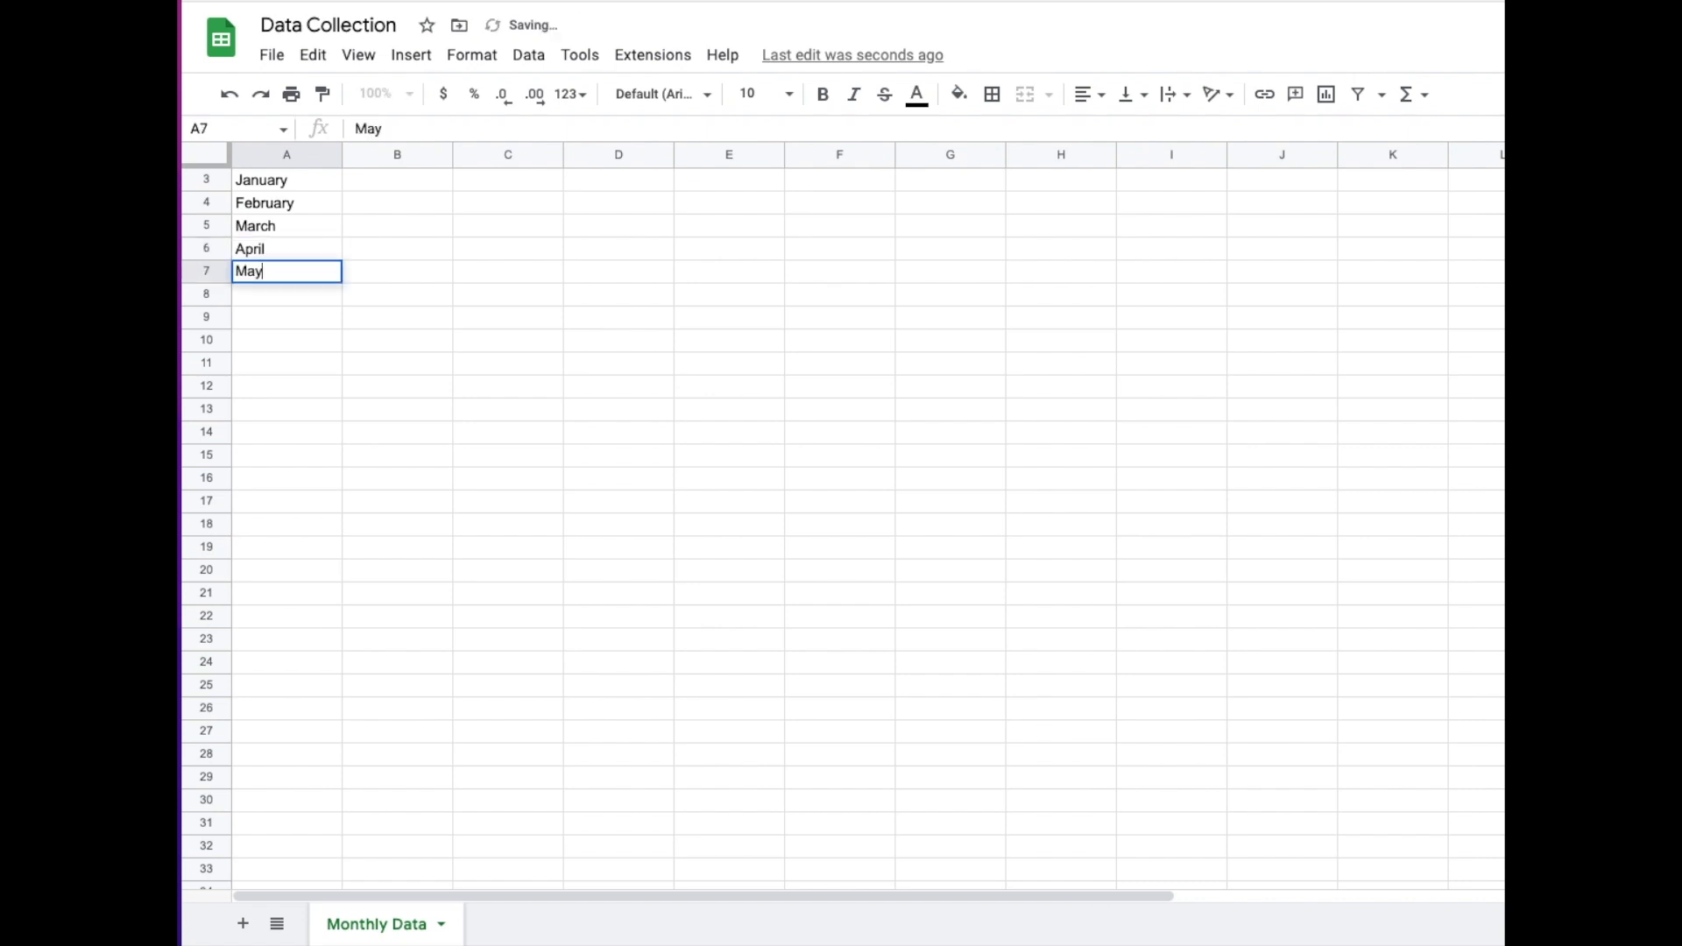
- Insert one empty row directly above the January row
click(207, 179)
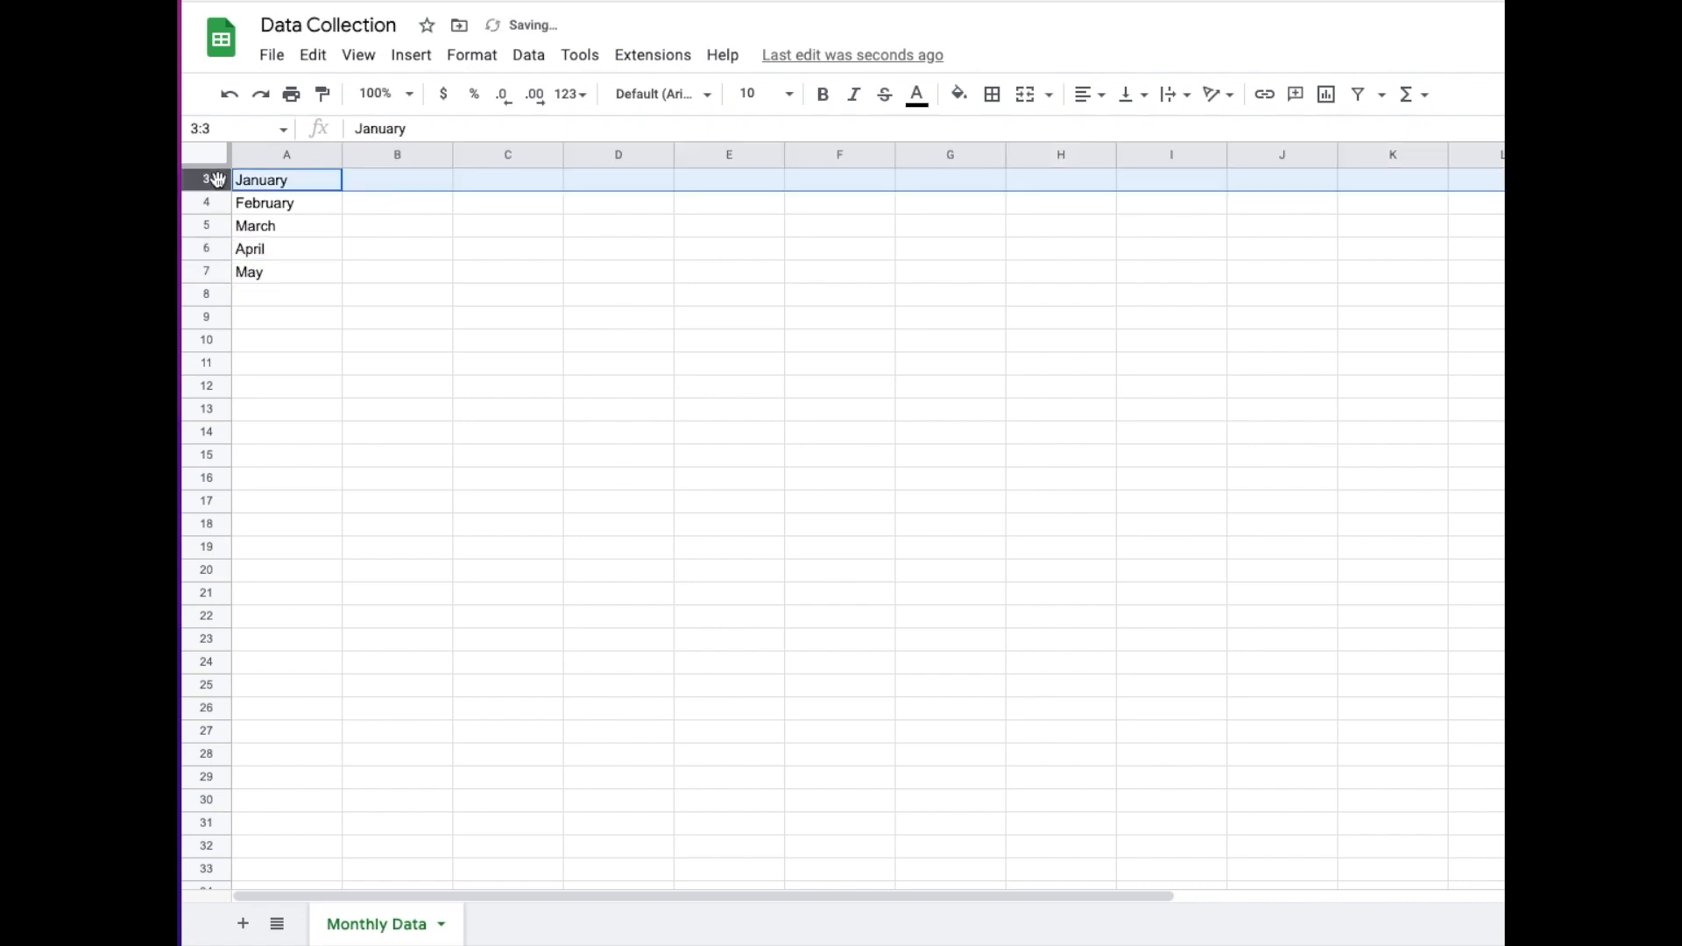
right_click(217, 182)
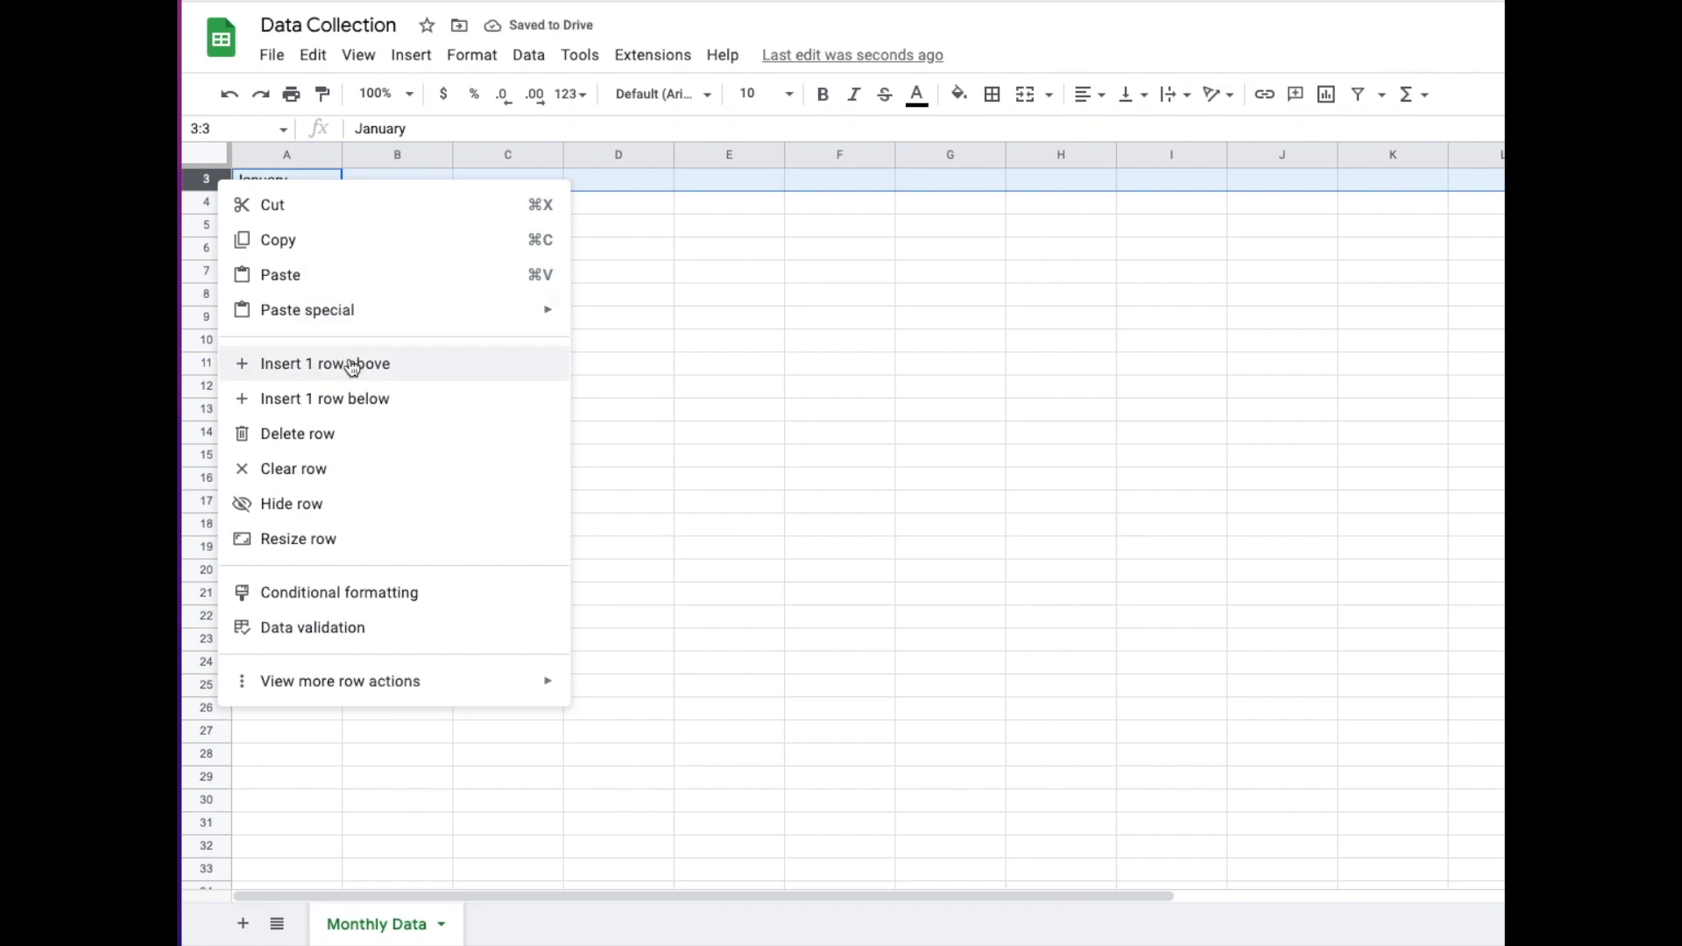
click(348, 364)
- Enter the headings Views, Conversion, Earnings, Units Sold, Followers and Reviews across row 3, starting in cell B3
click(369, 184)
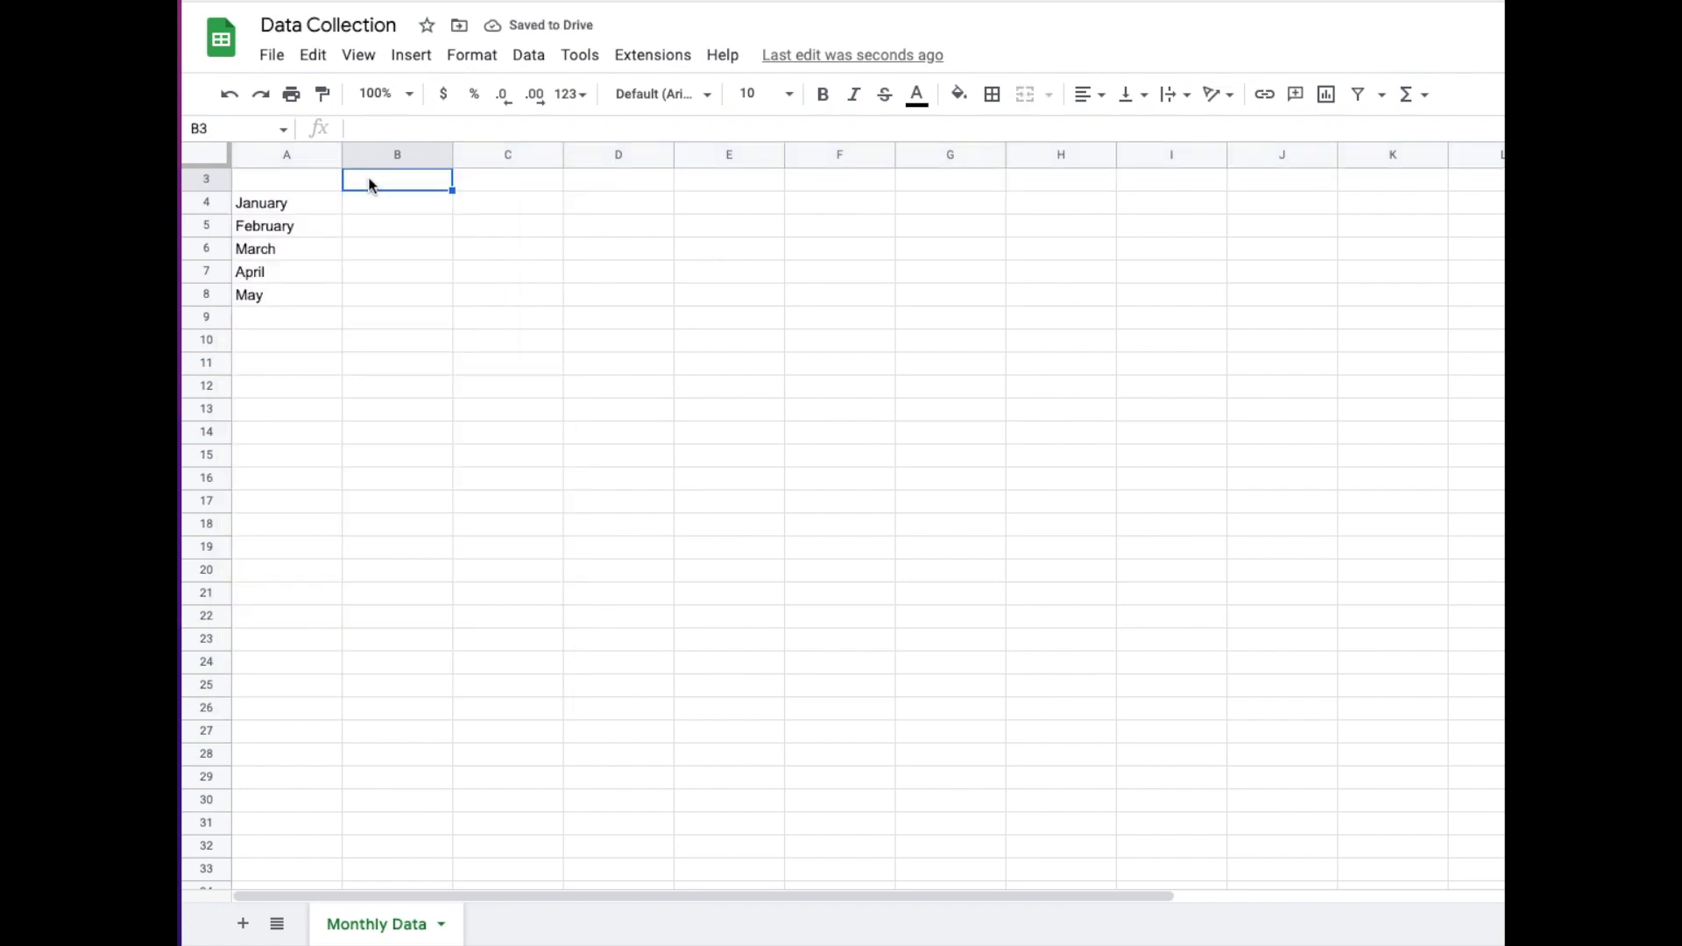
text(Views)
key(Tab)
text(Conversion)
key(Tab)
text(Earnings)
key(Tab)
text(U)
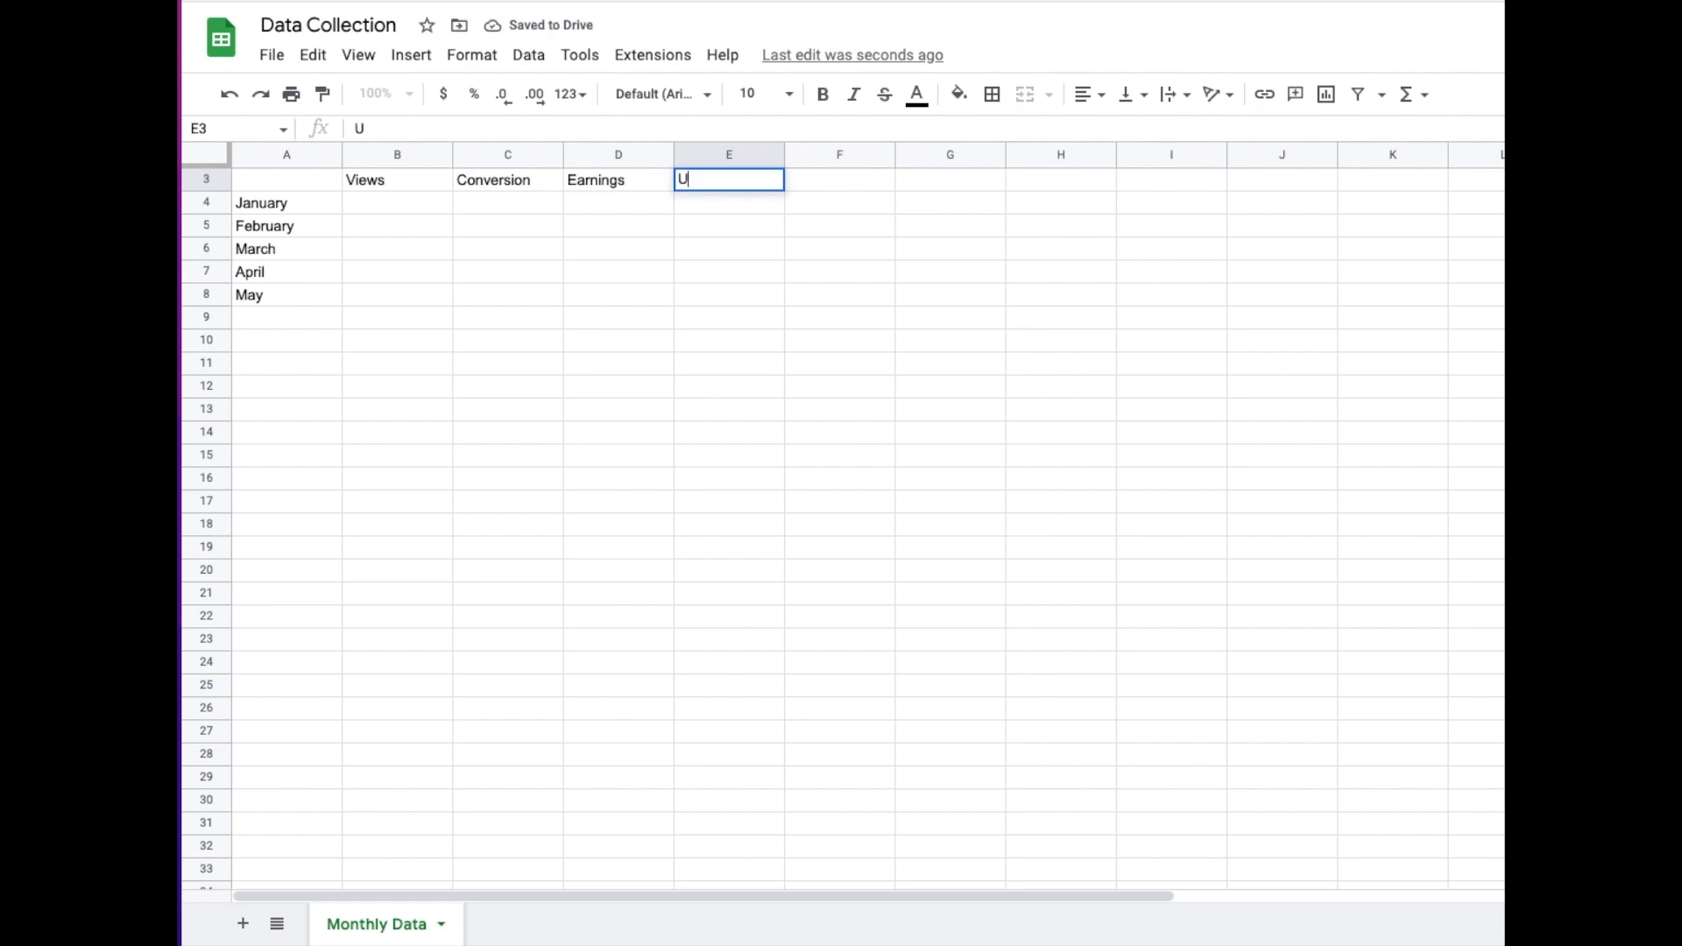
text(nits Sold)
key(Tab)
text(Followers)
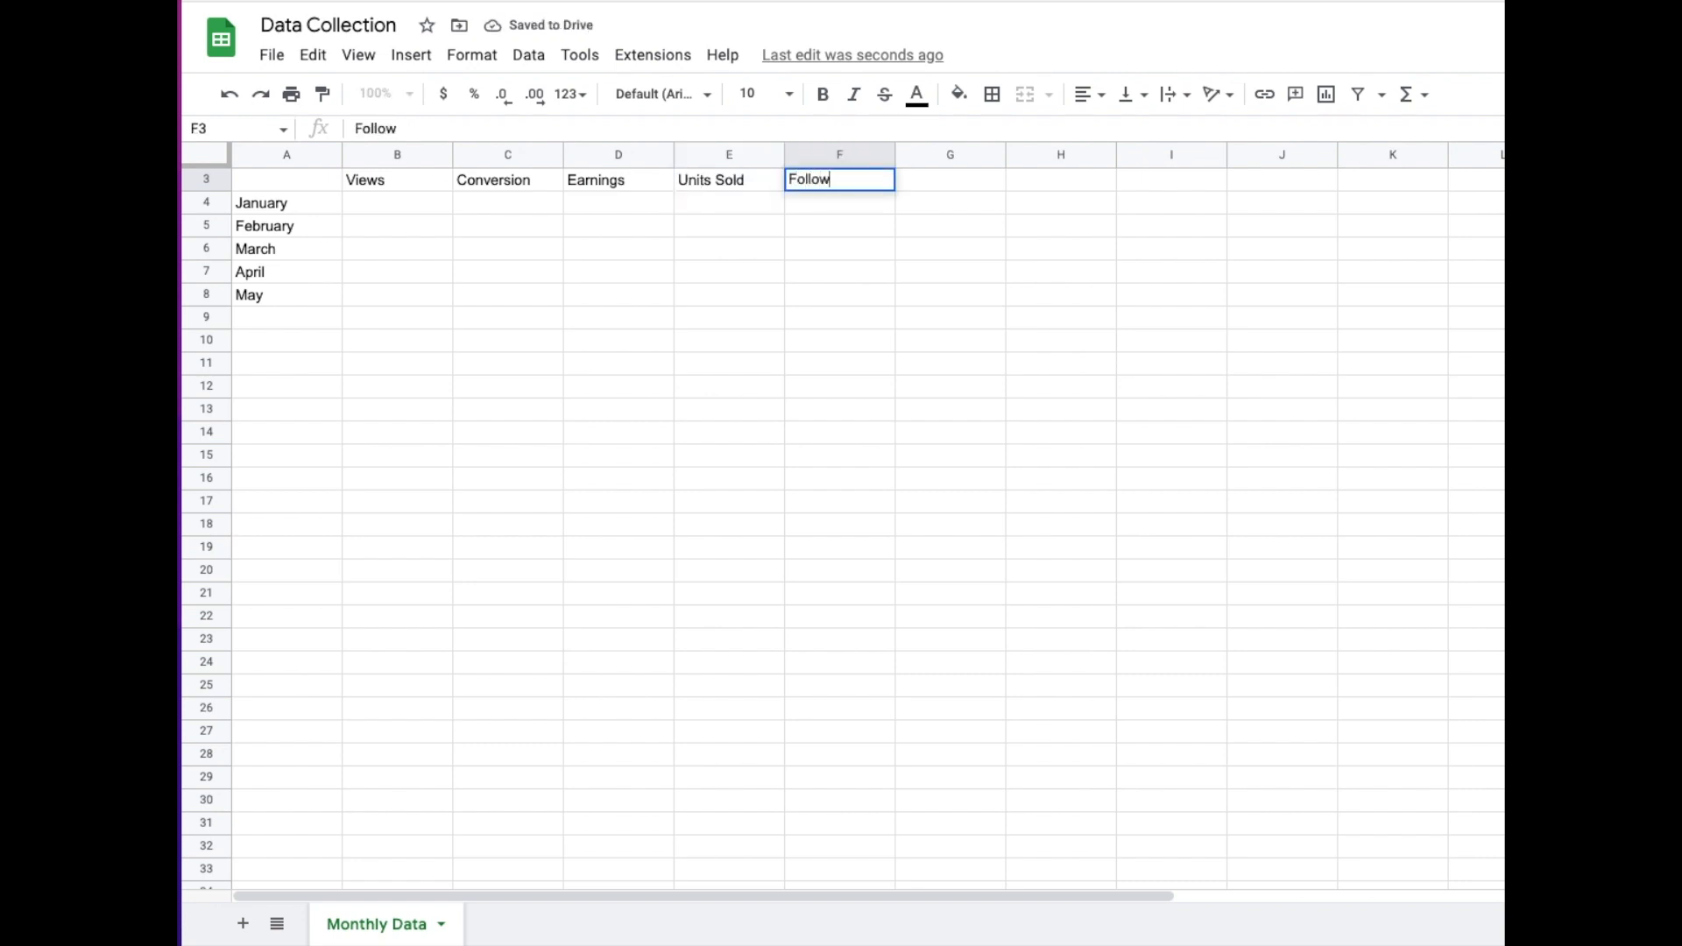
key(Tab)
text(Reviews)
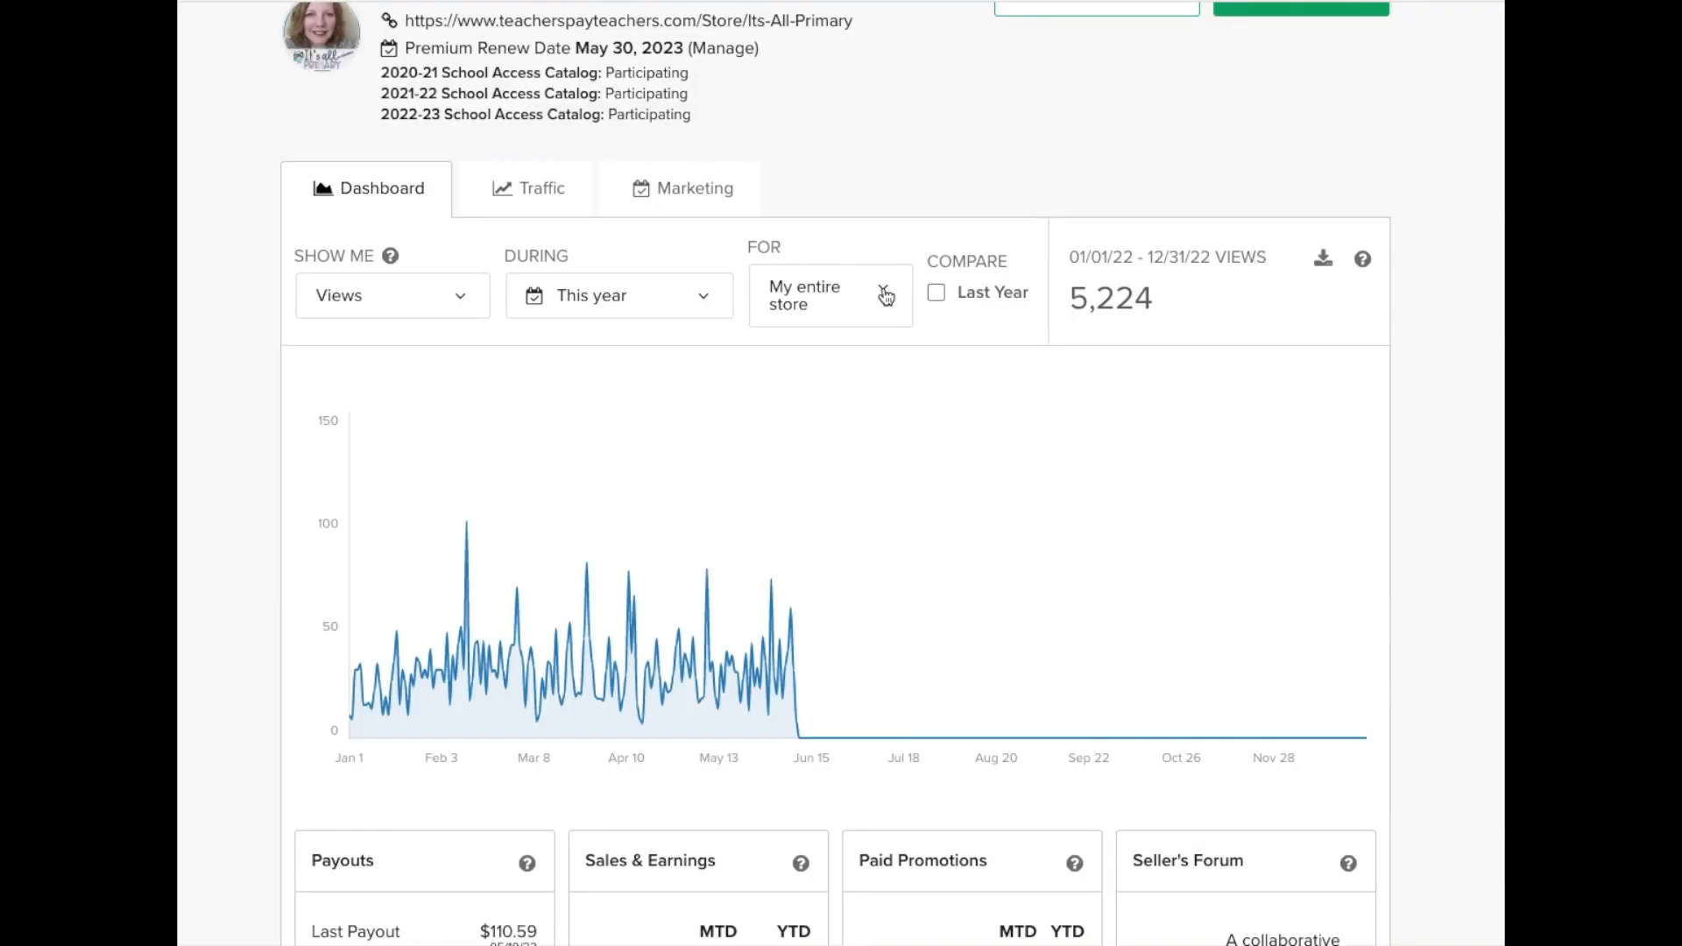
- On the Teachers Pay Teachers dashboard, exclude Lesson Plan Template - EDITABLE, the Reading Log Template FREEBIE and Alphabet Letter Cards - Lowercase from the store views
click(886, 298)
click(784, 523)
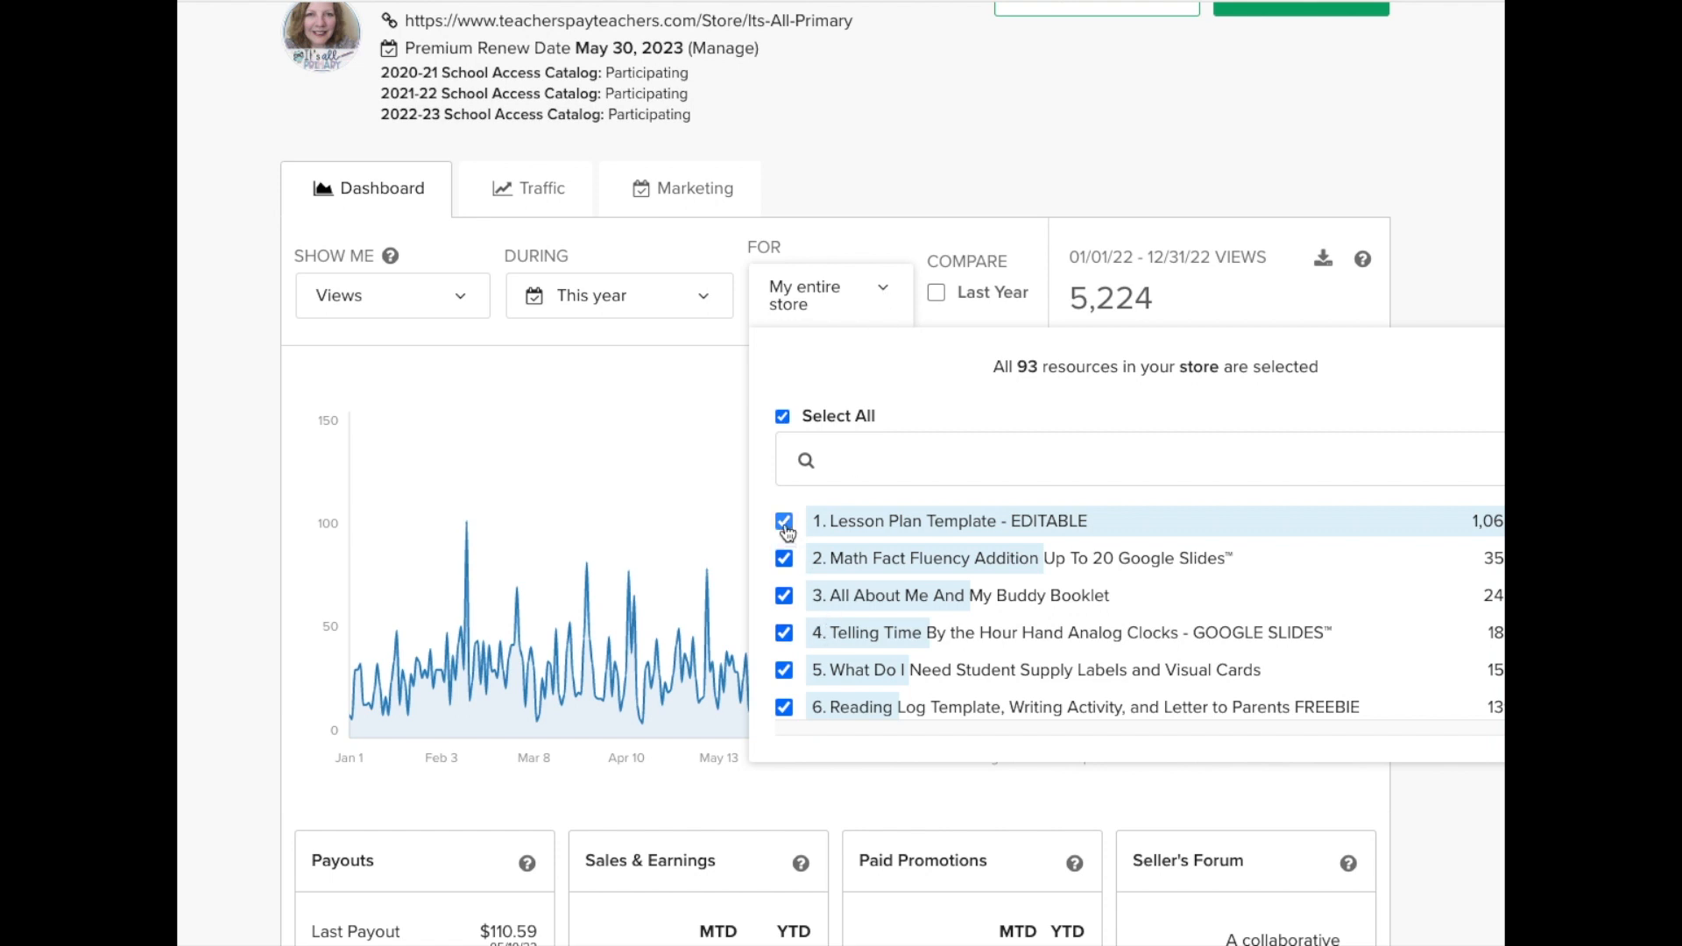
scroll(791, 619, down, 1)
click(784, 614)
scroll(801, 644, down, 5)
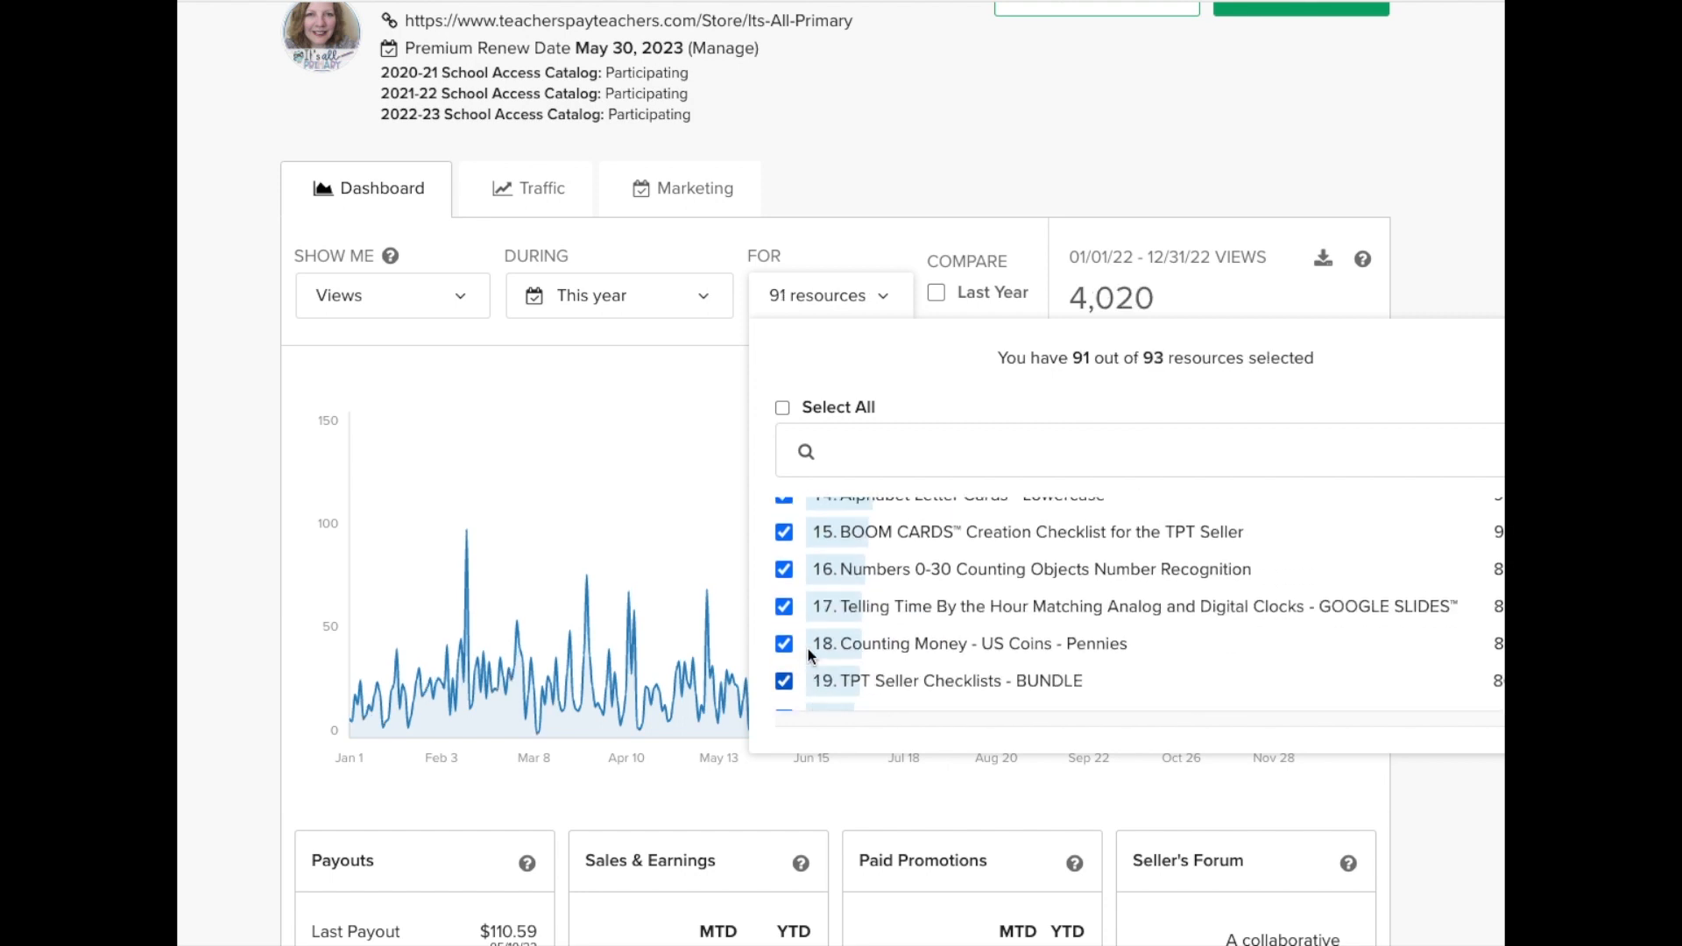
scroll(808, 648, up, 2)
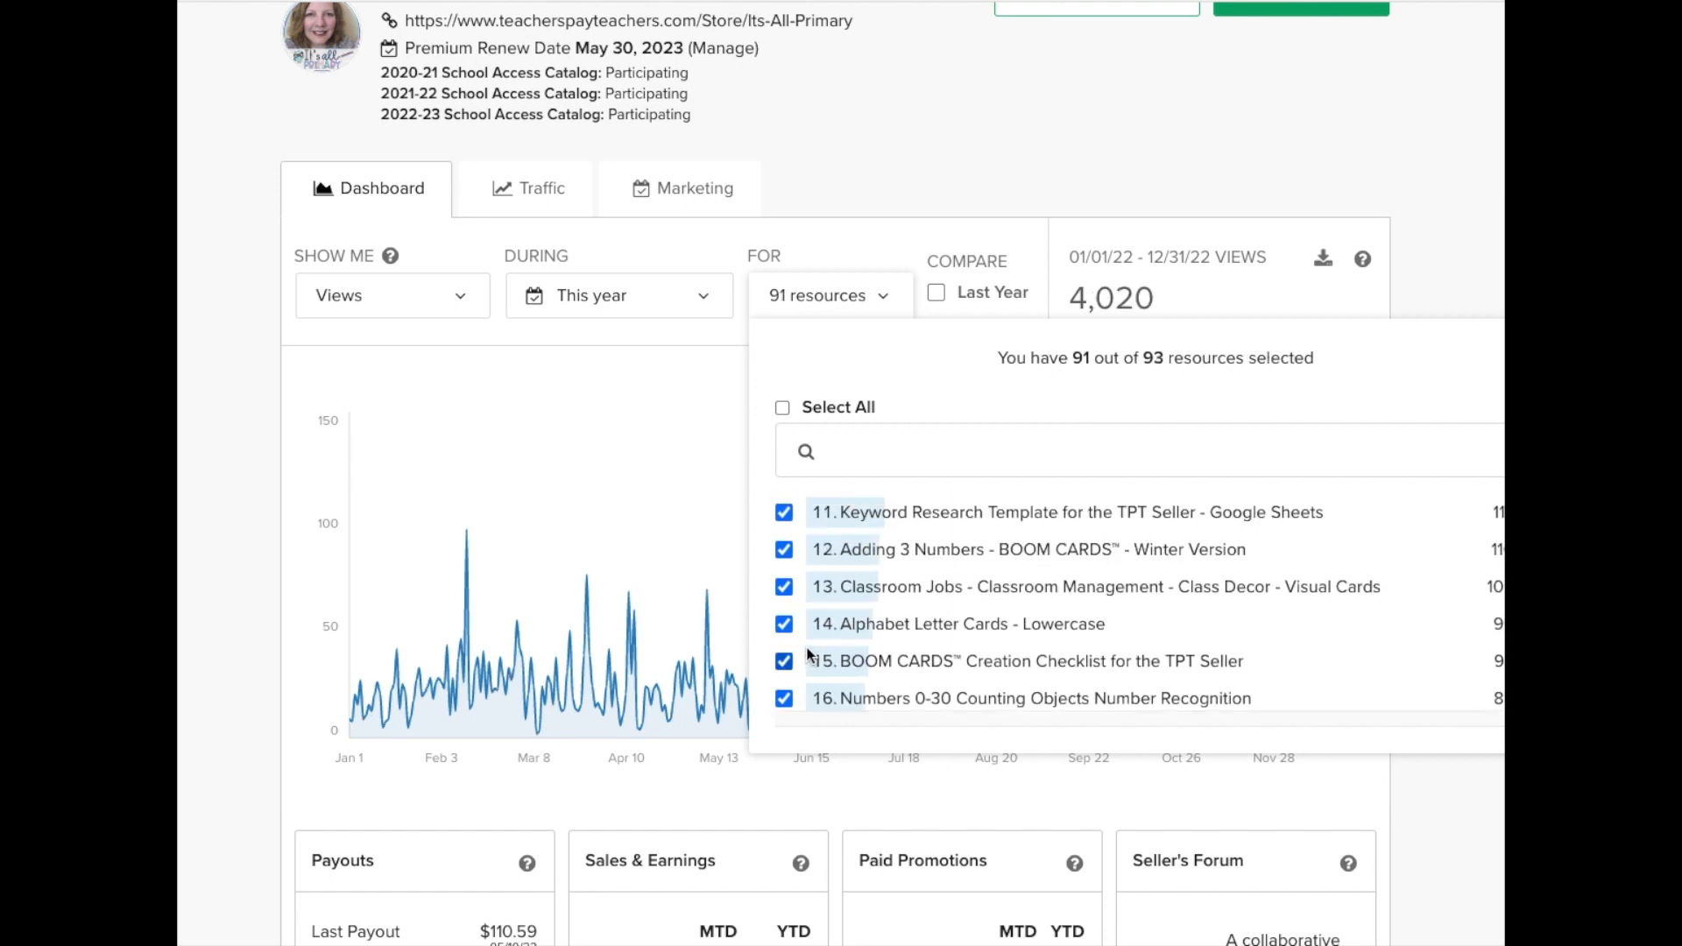
click(784, 625)
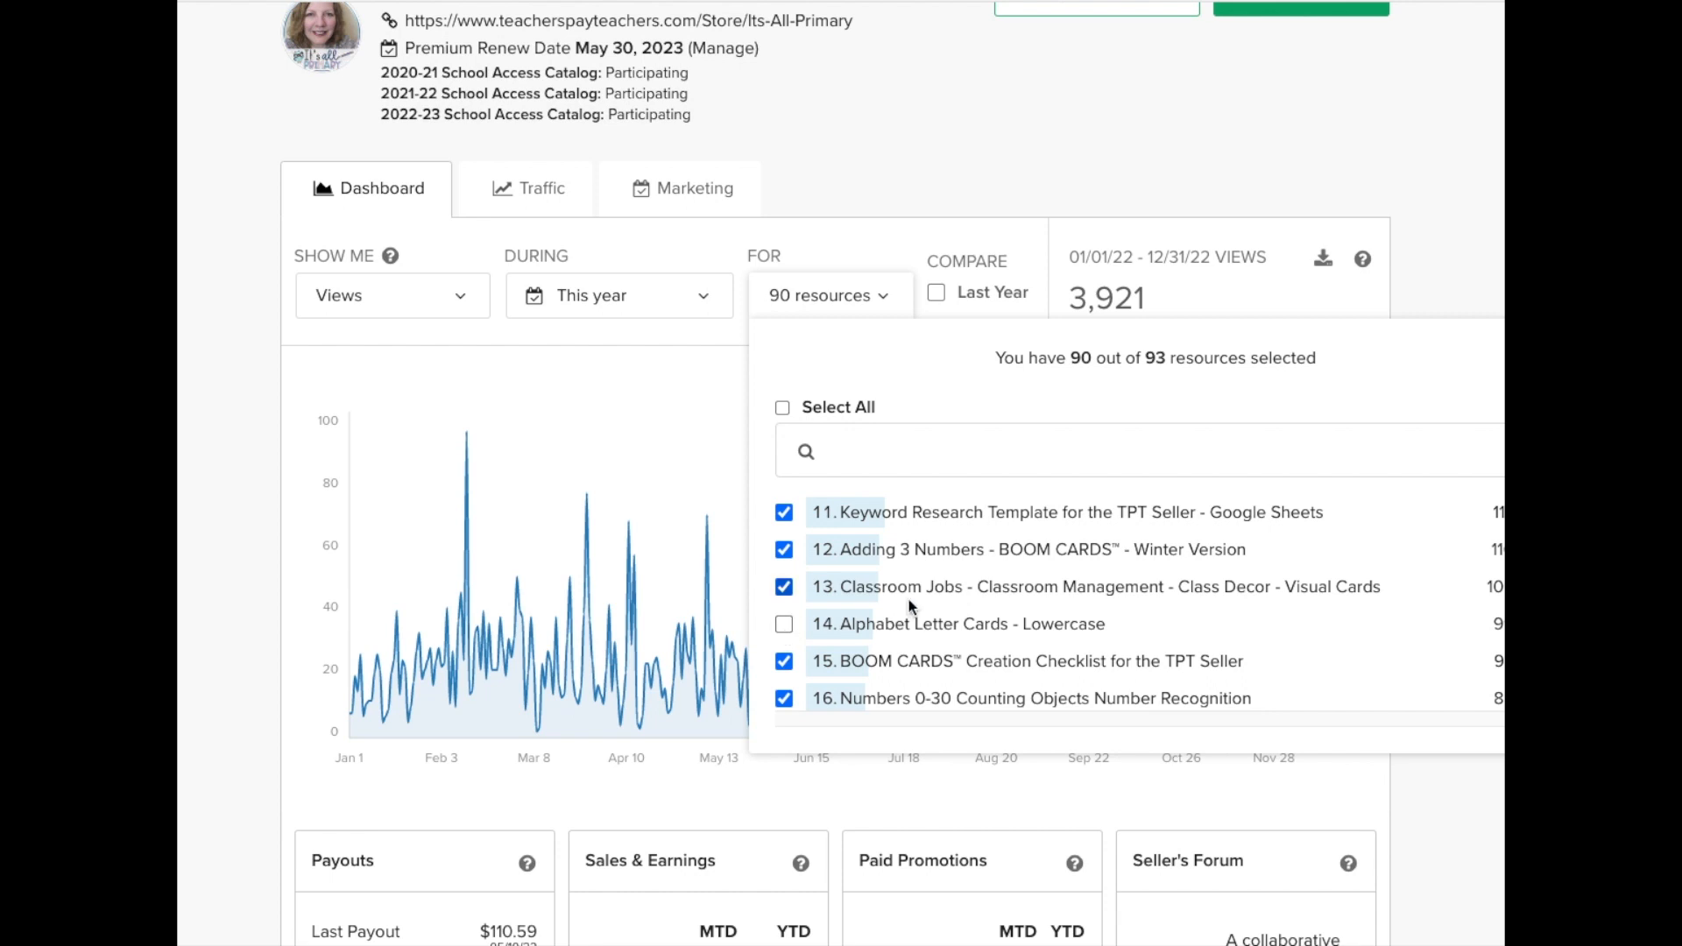
- Also exclude Numbers 0-9 Sample FREEBIE and one more resource further down the list from the store views
scroll(922, 640, down, 4)
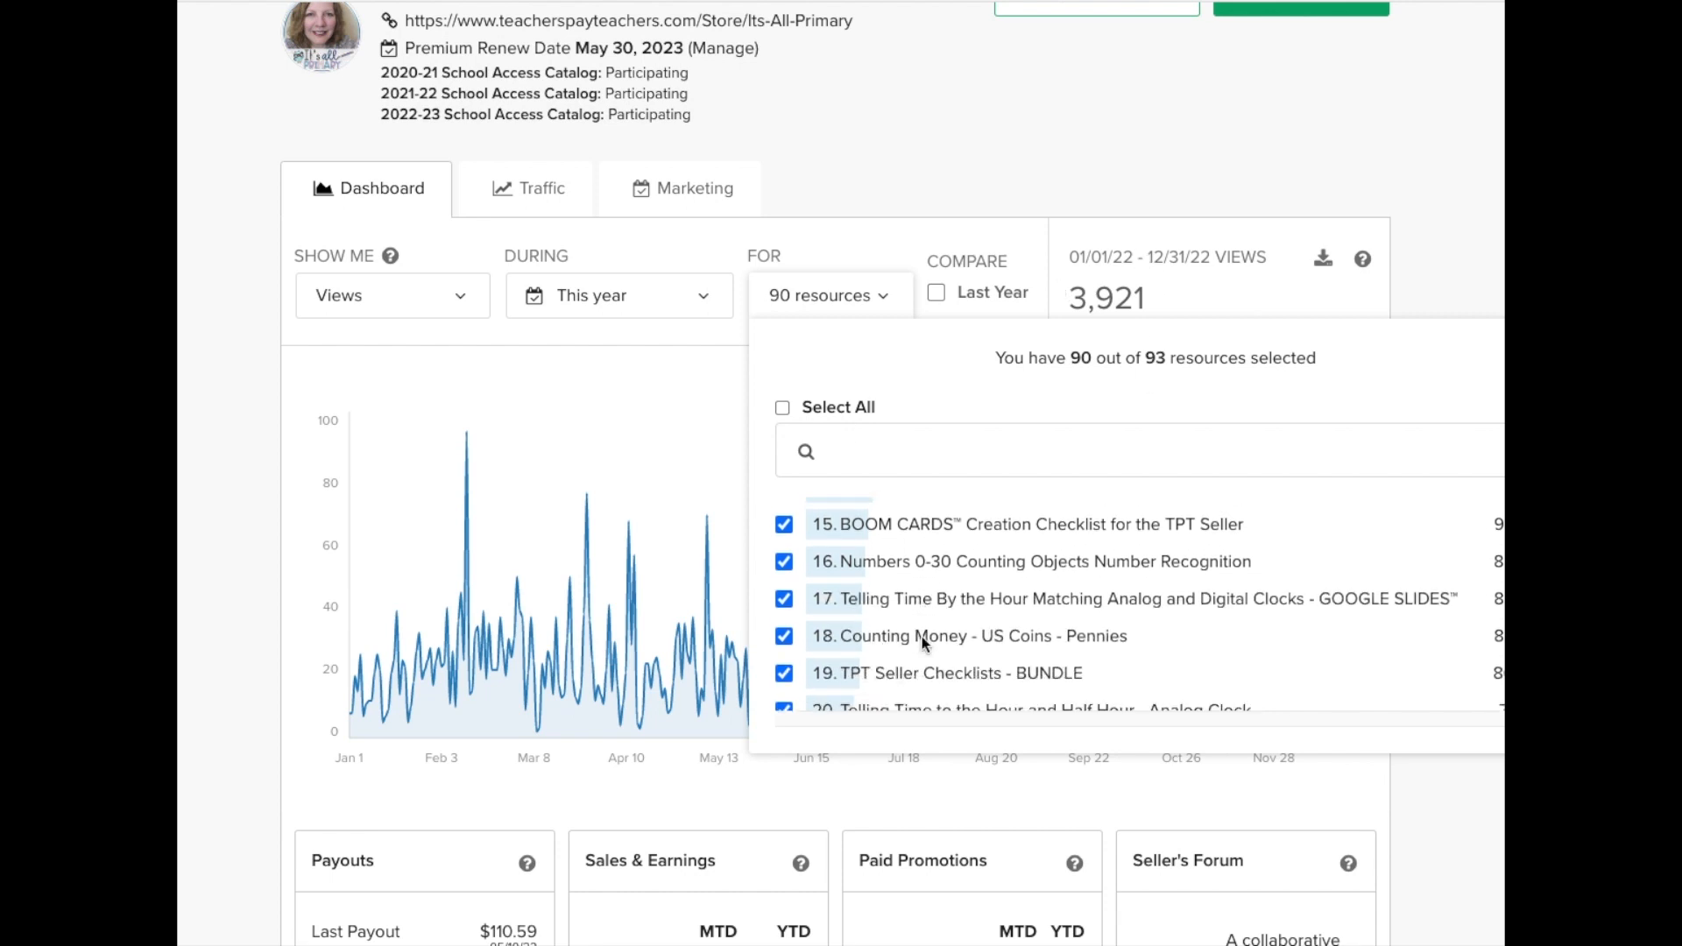
scroll(921, 636, down, 1)
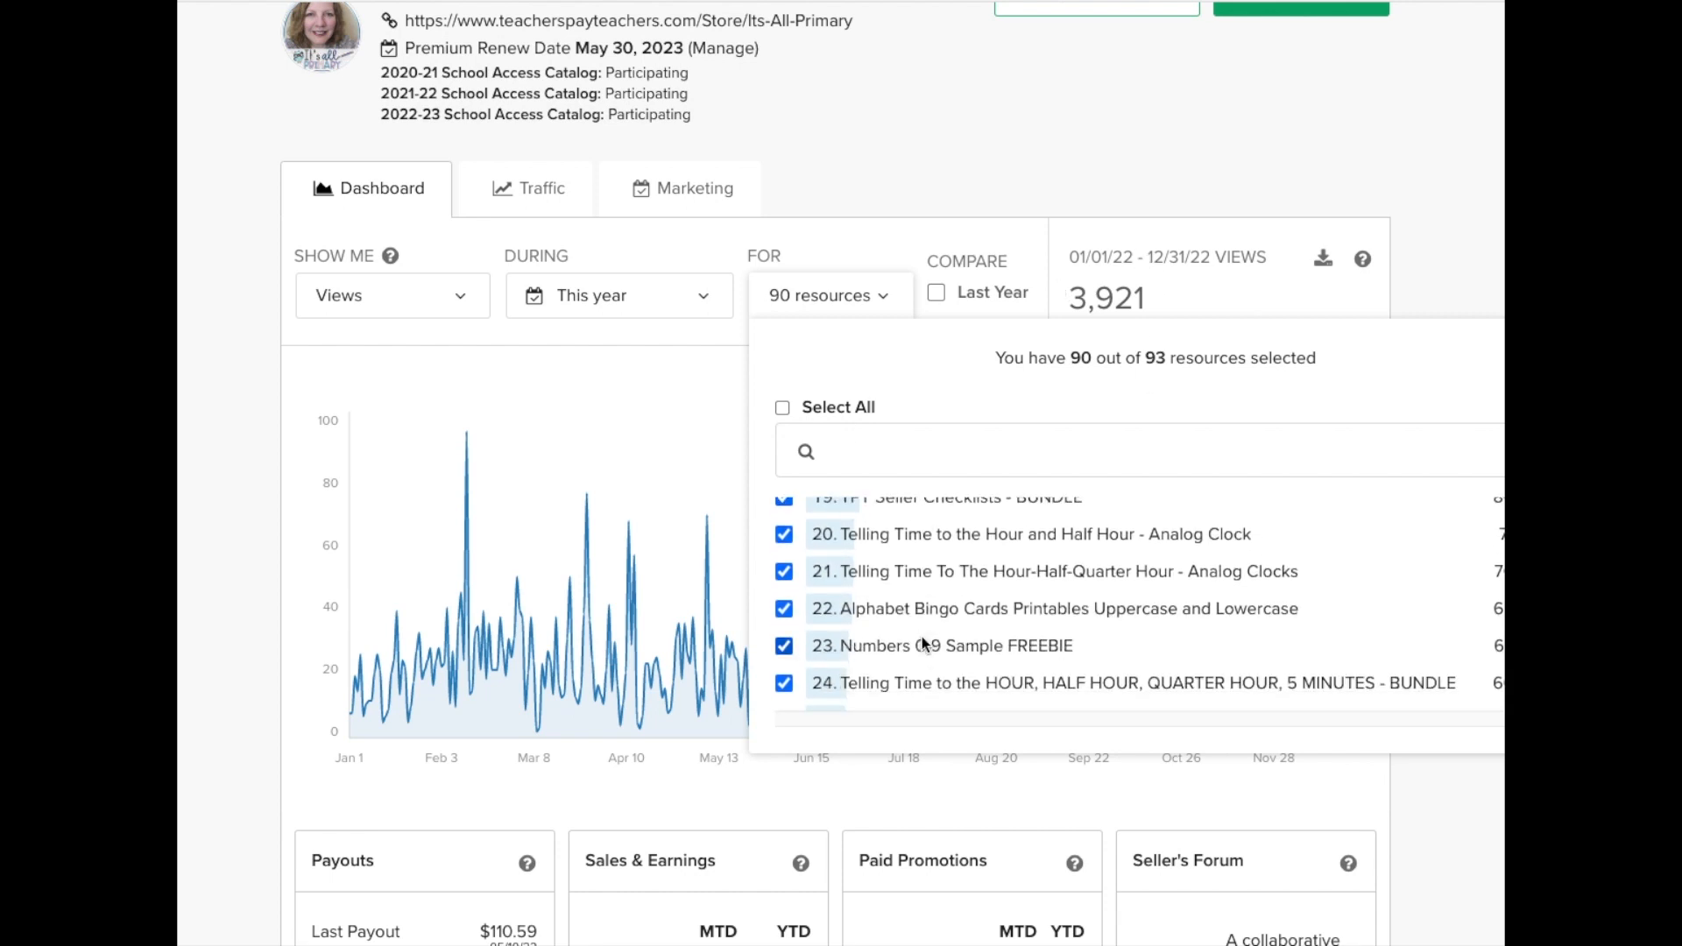
click(792, 641)
scroll(911, 649, down, 2)
click(913, 646)
scroll(913, 648, down, 8)
scroll(913, 645, up, 3)
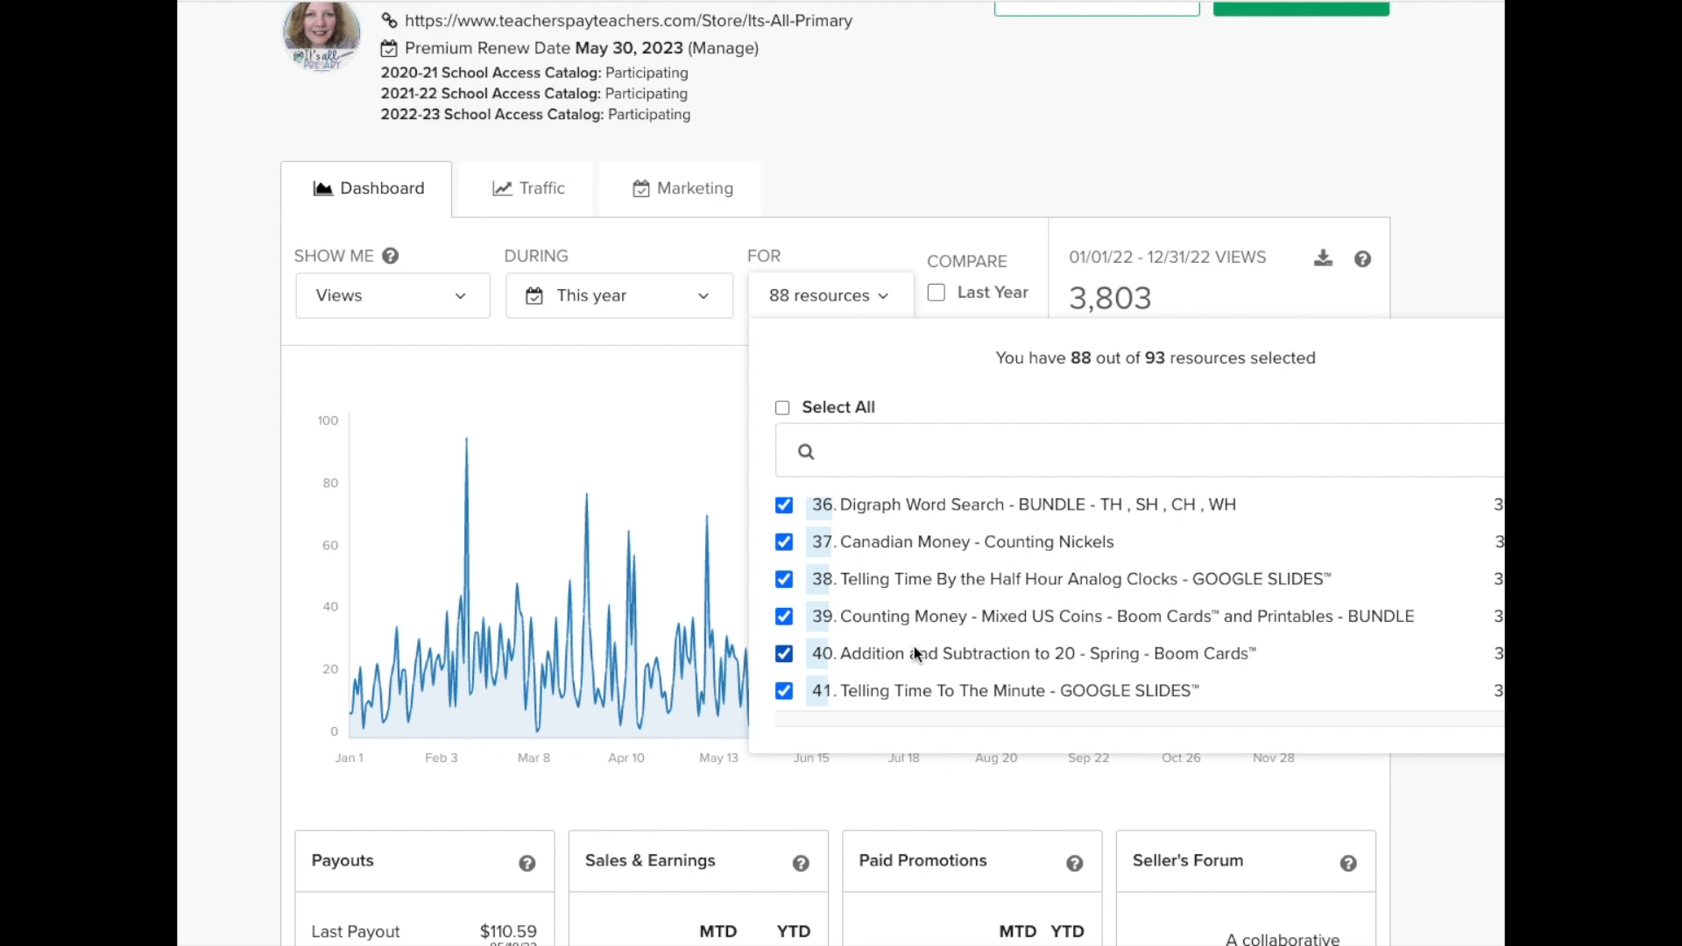
scroll(912, 645, down, 2)
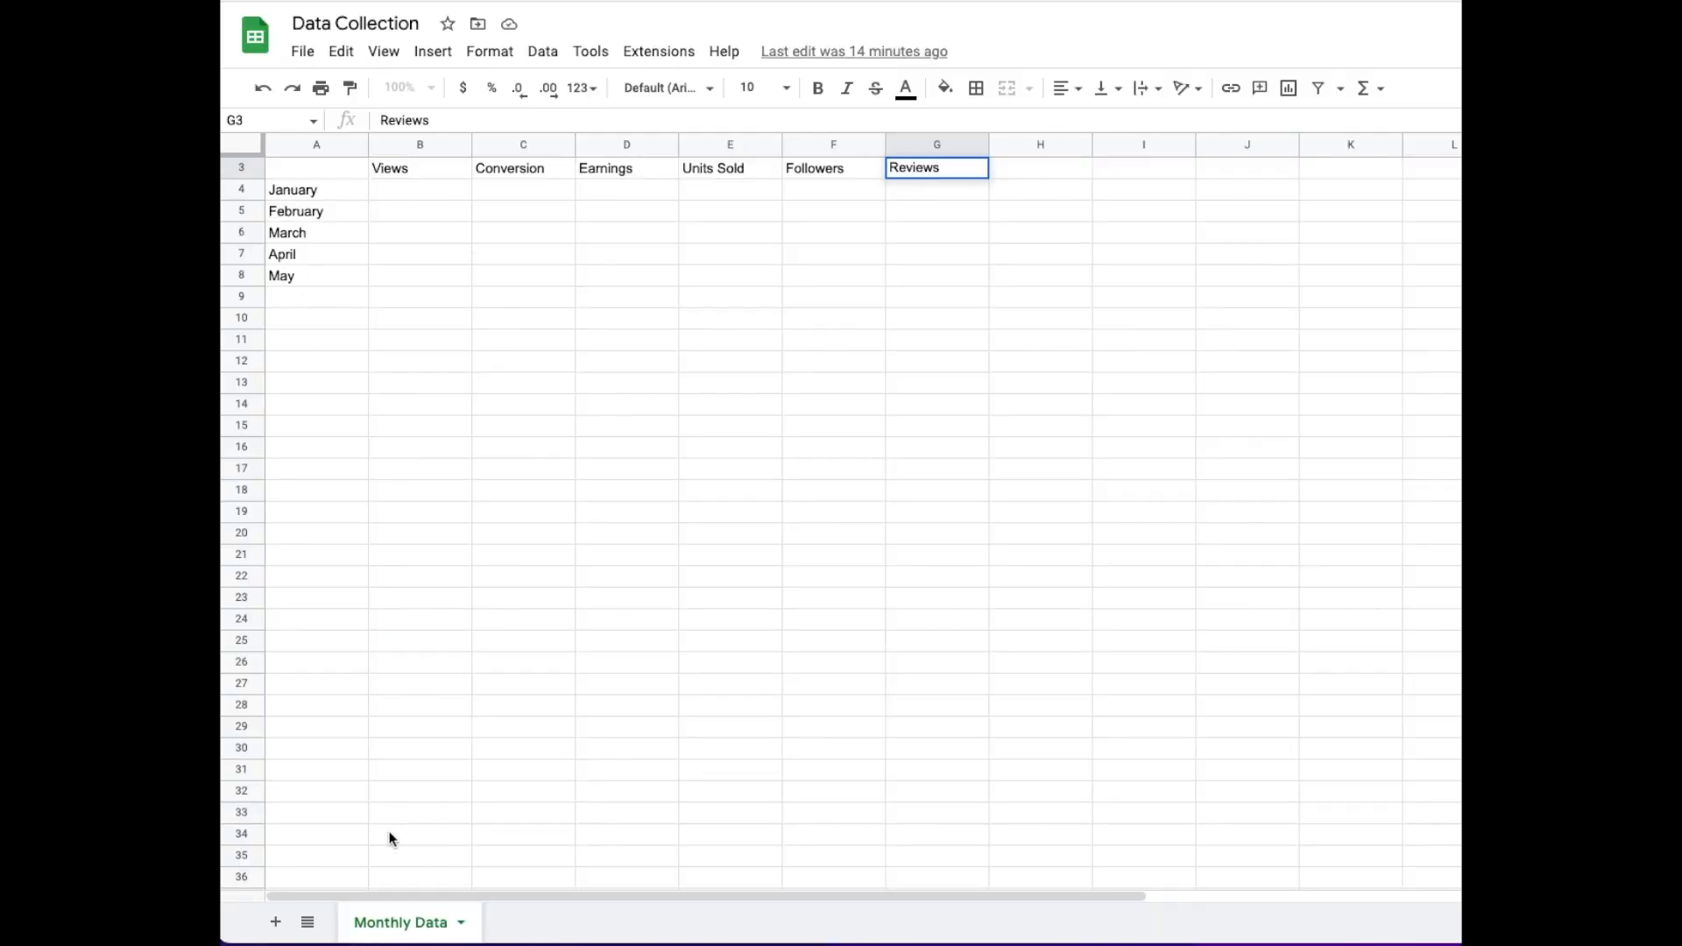
- Switch back to the Data Collection spreadsheet in Google Sheets and add a new sheet named "January"
click(276, 922)
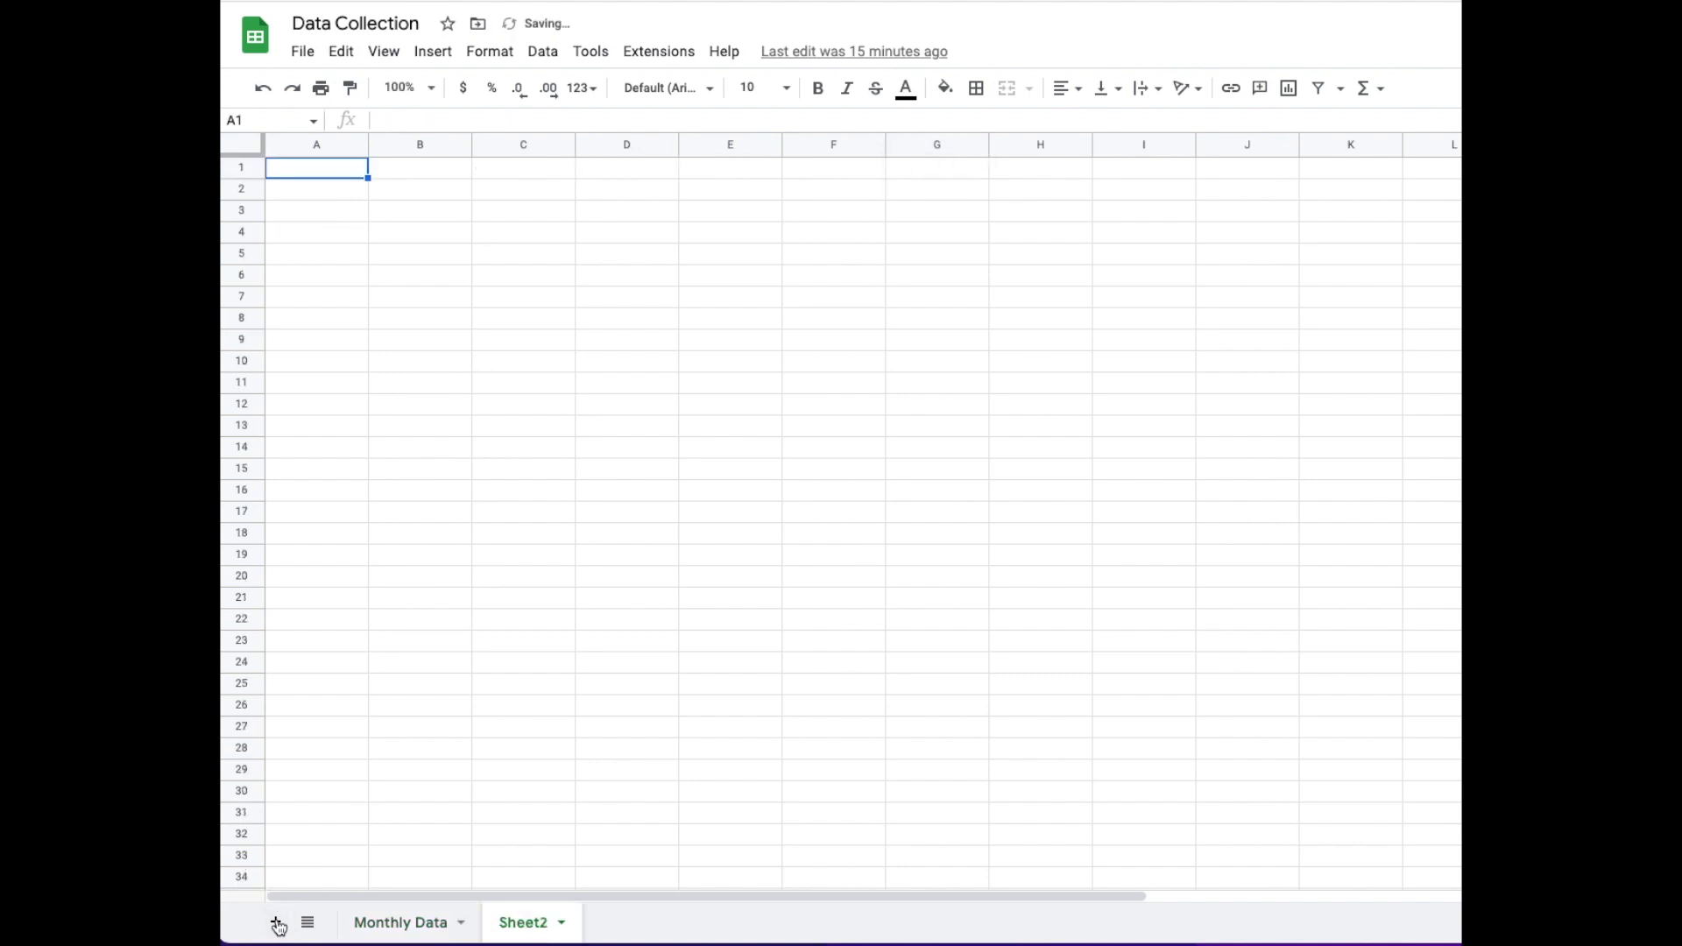
double_click(547, 922)
text(J)
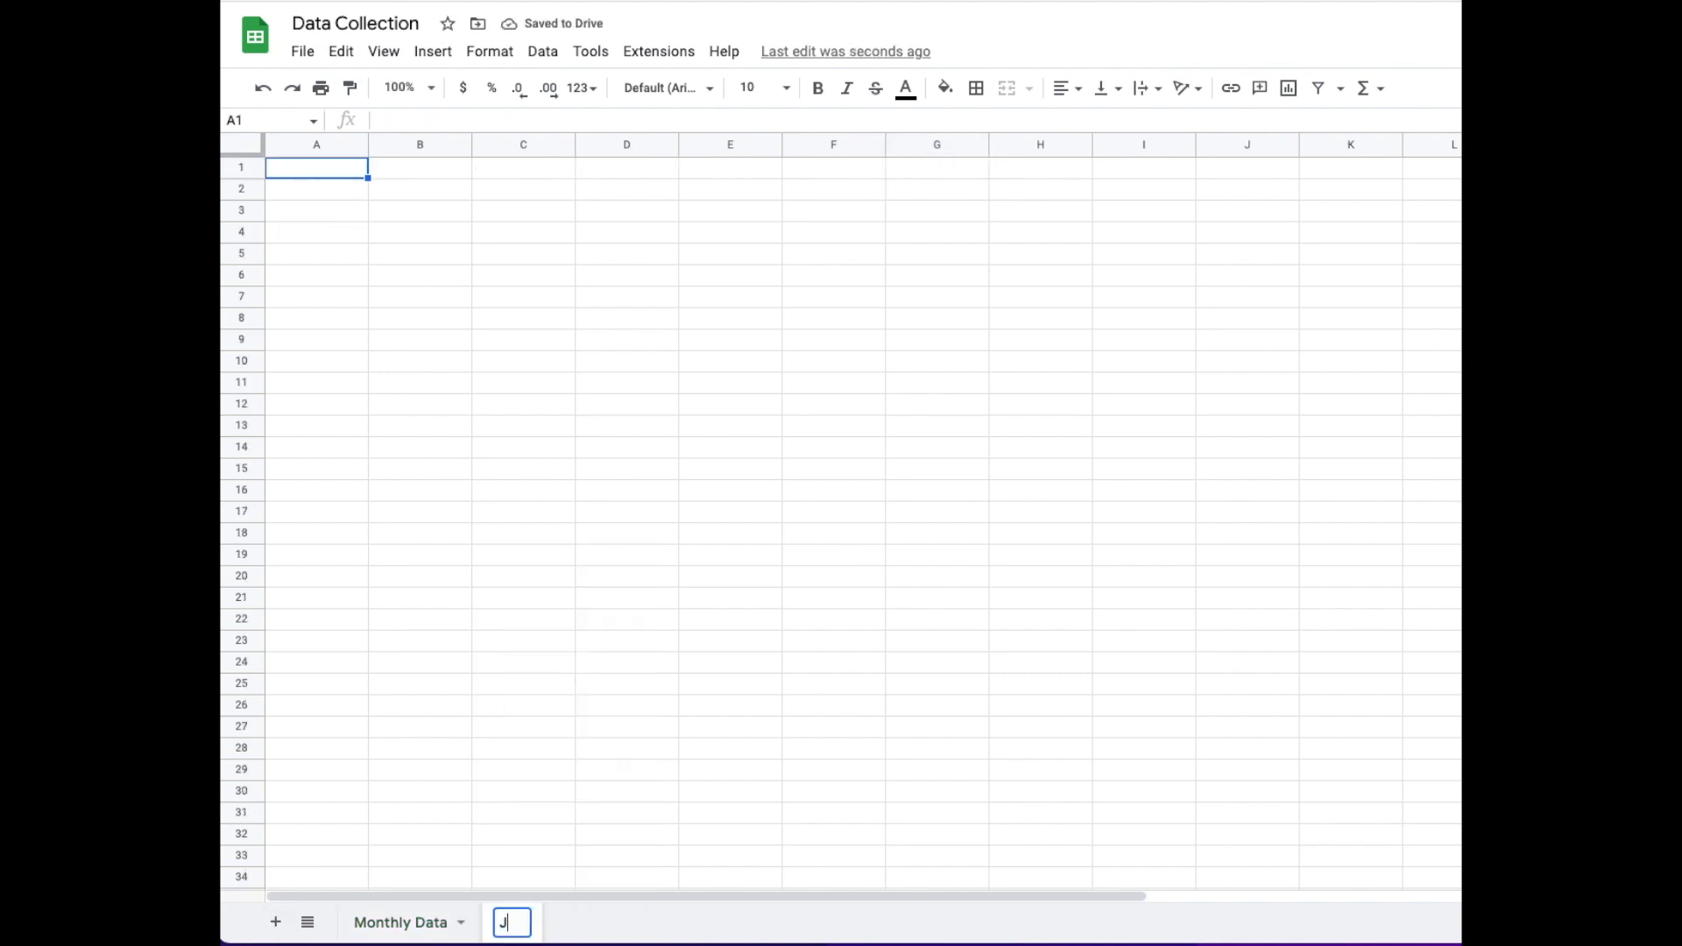
text(anuary)
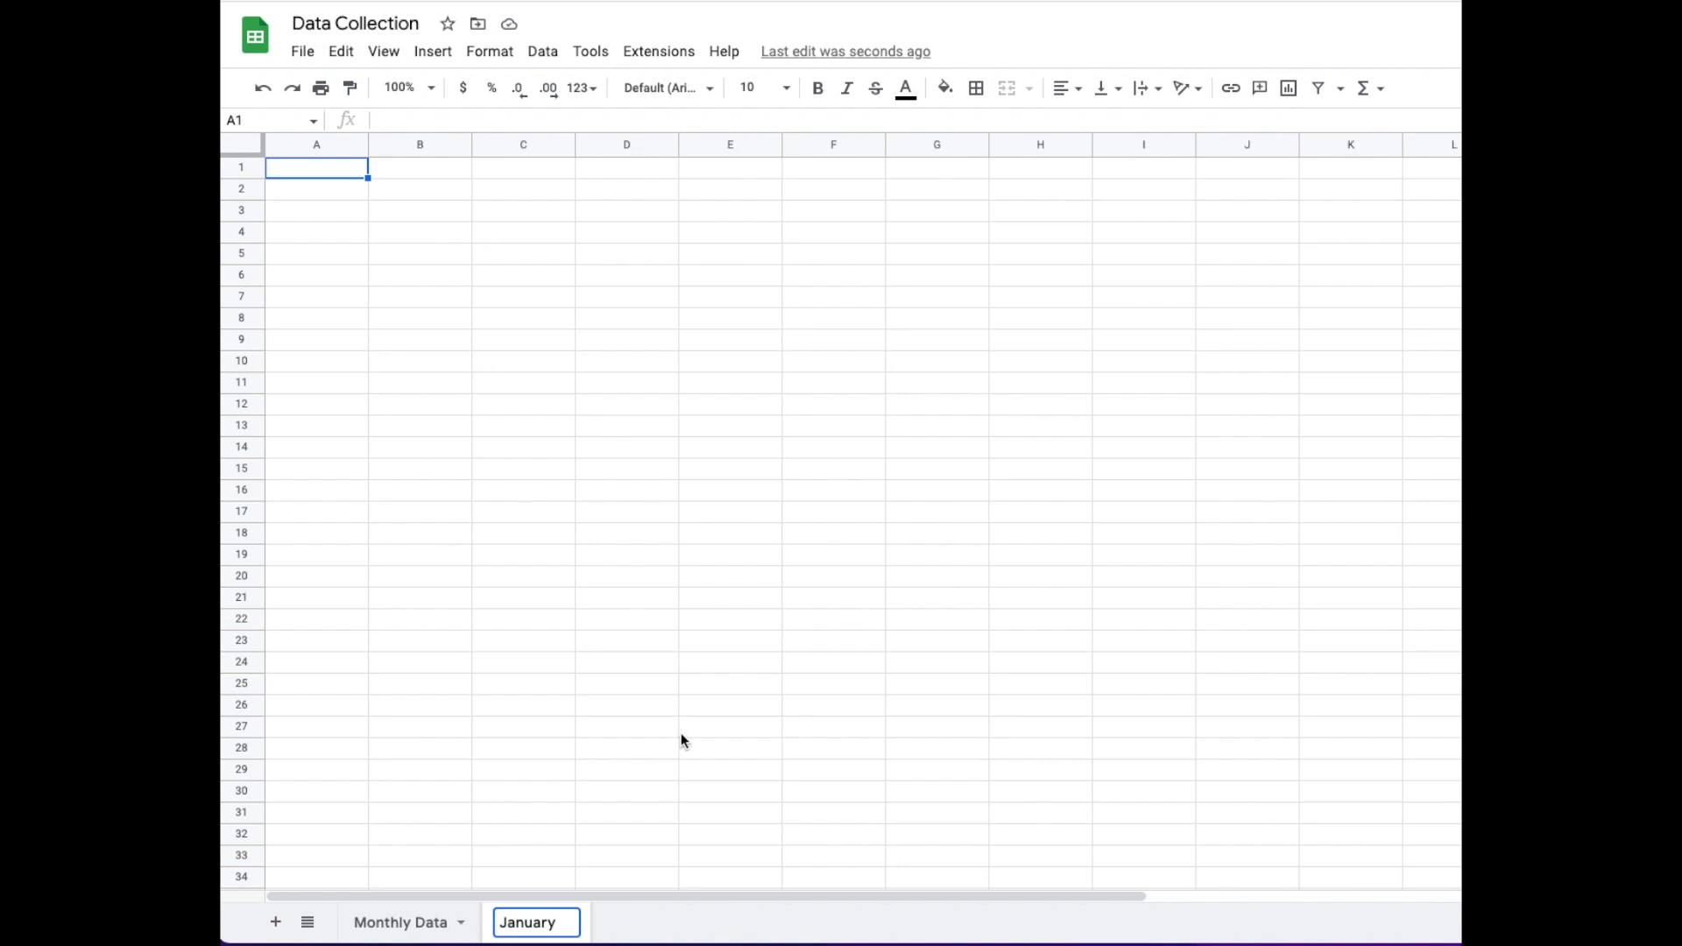
key(Return)
click(675, 771)
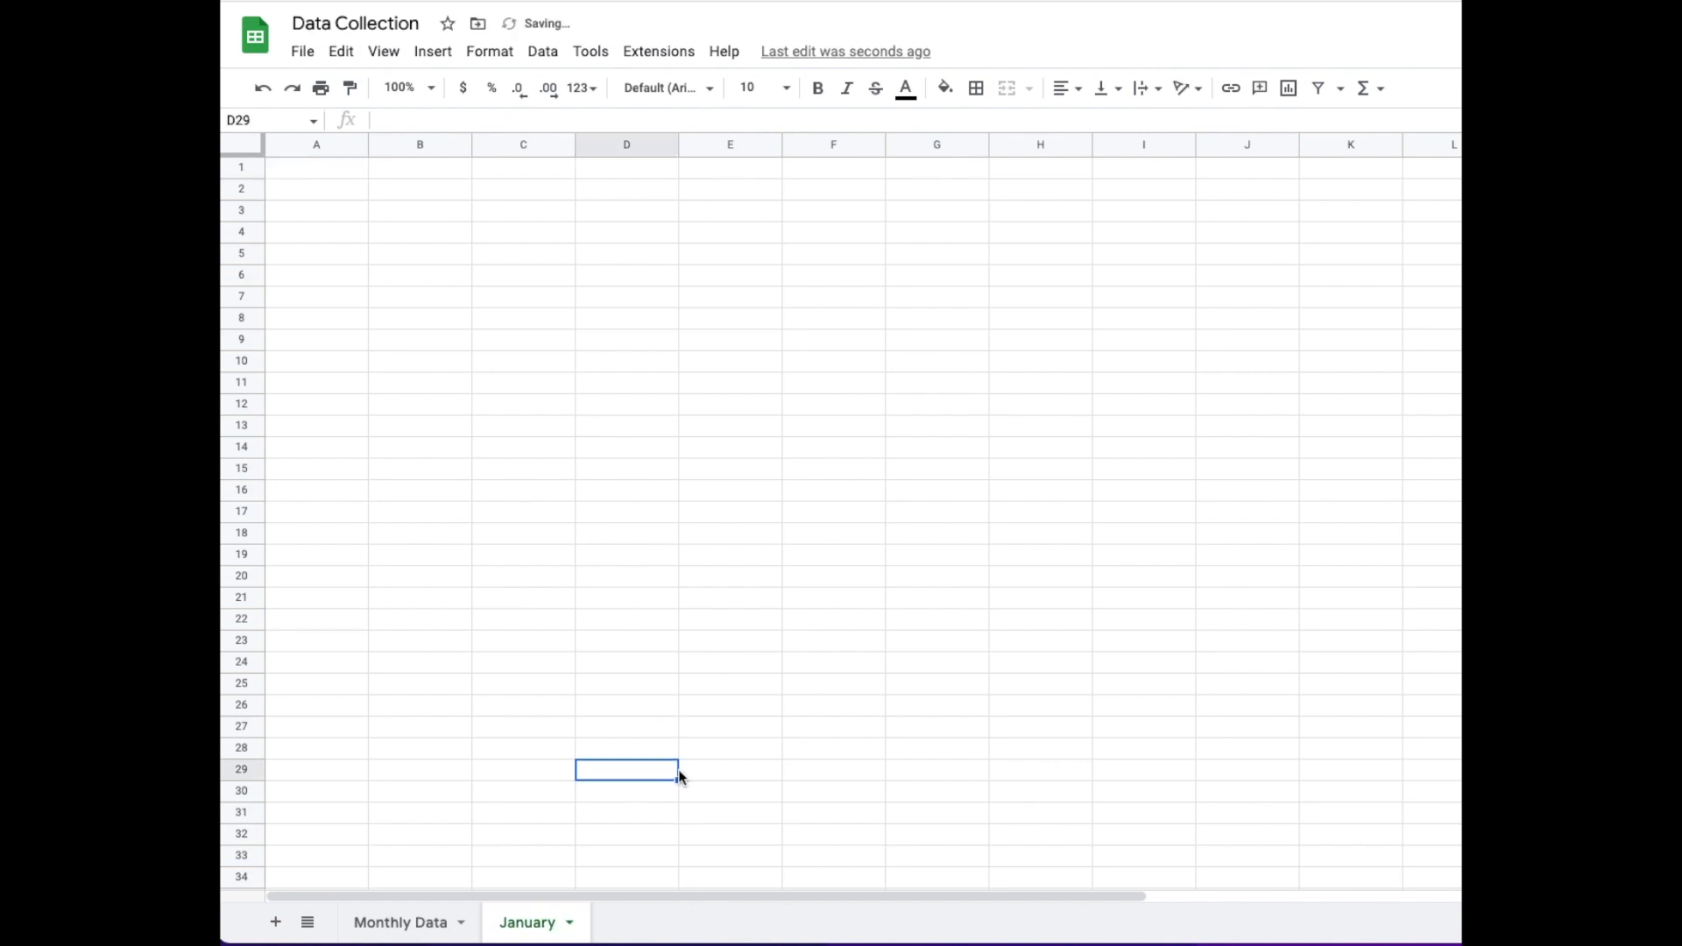
- Enter "January" in A1 and copy the January product rows A3:E12 from My TPT Data Collection 2022 below it
click(332, 166)
text(J)
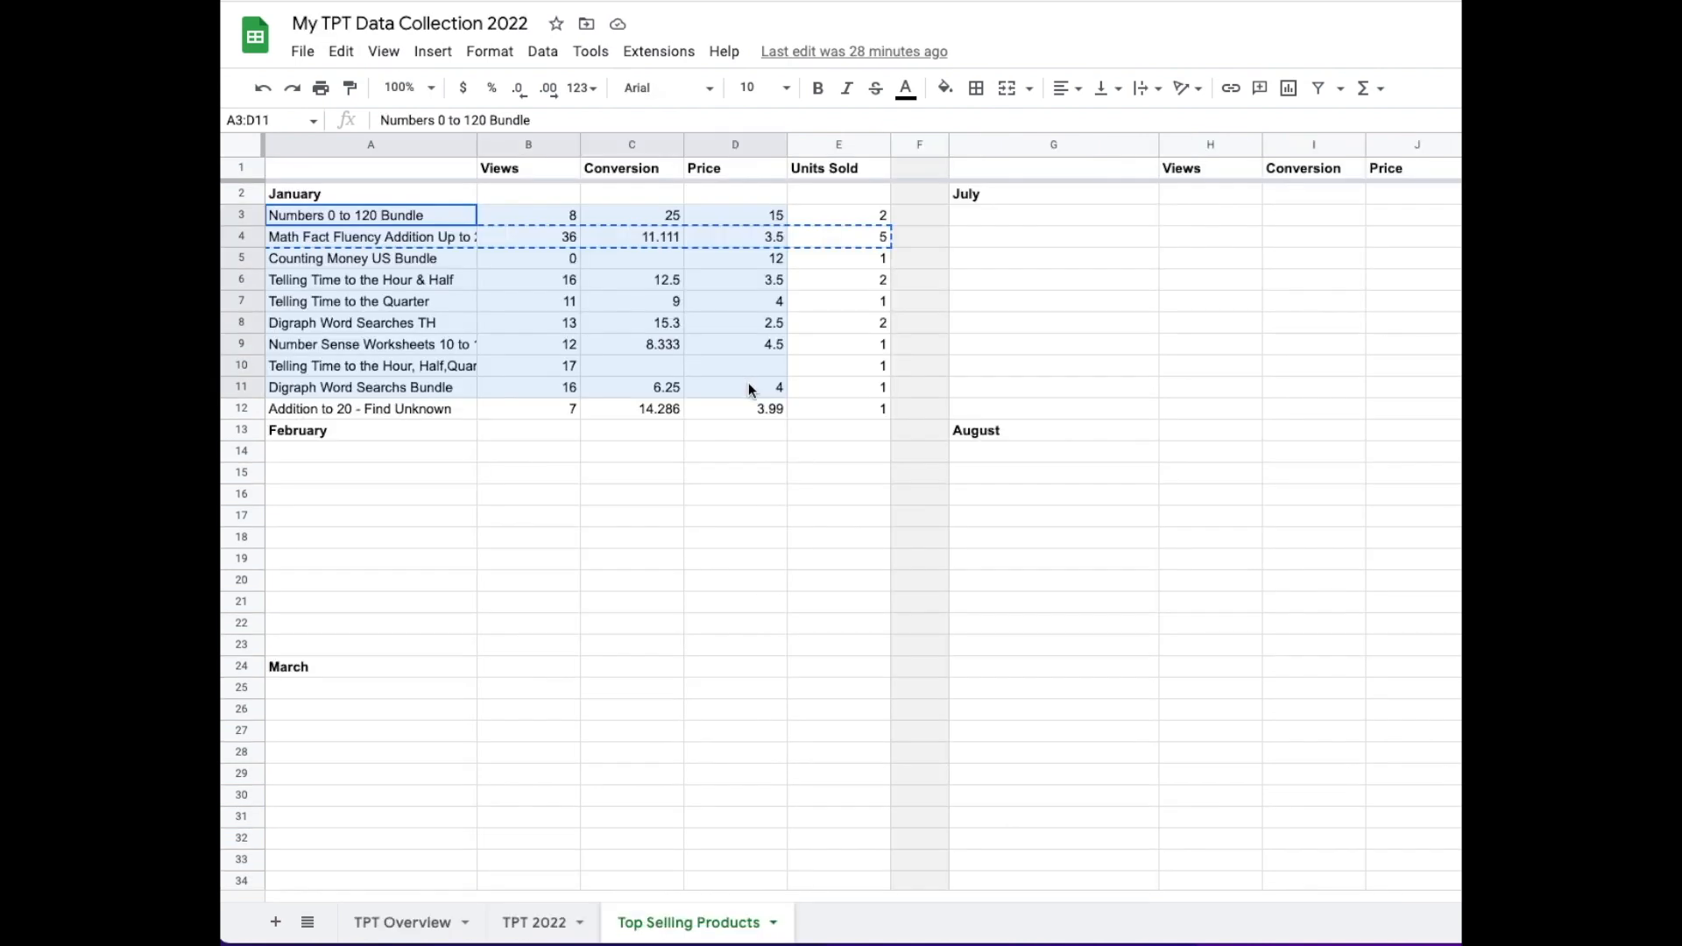
drag(748, 382, 834, 410)
key(ctrl+c)
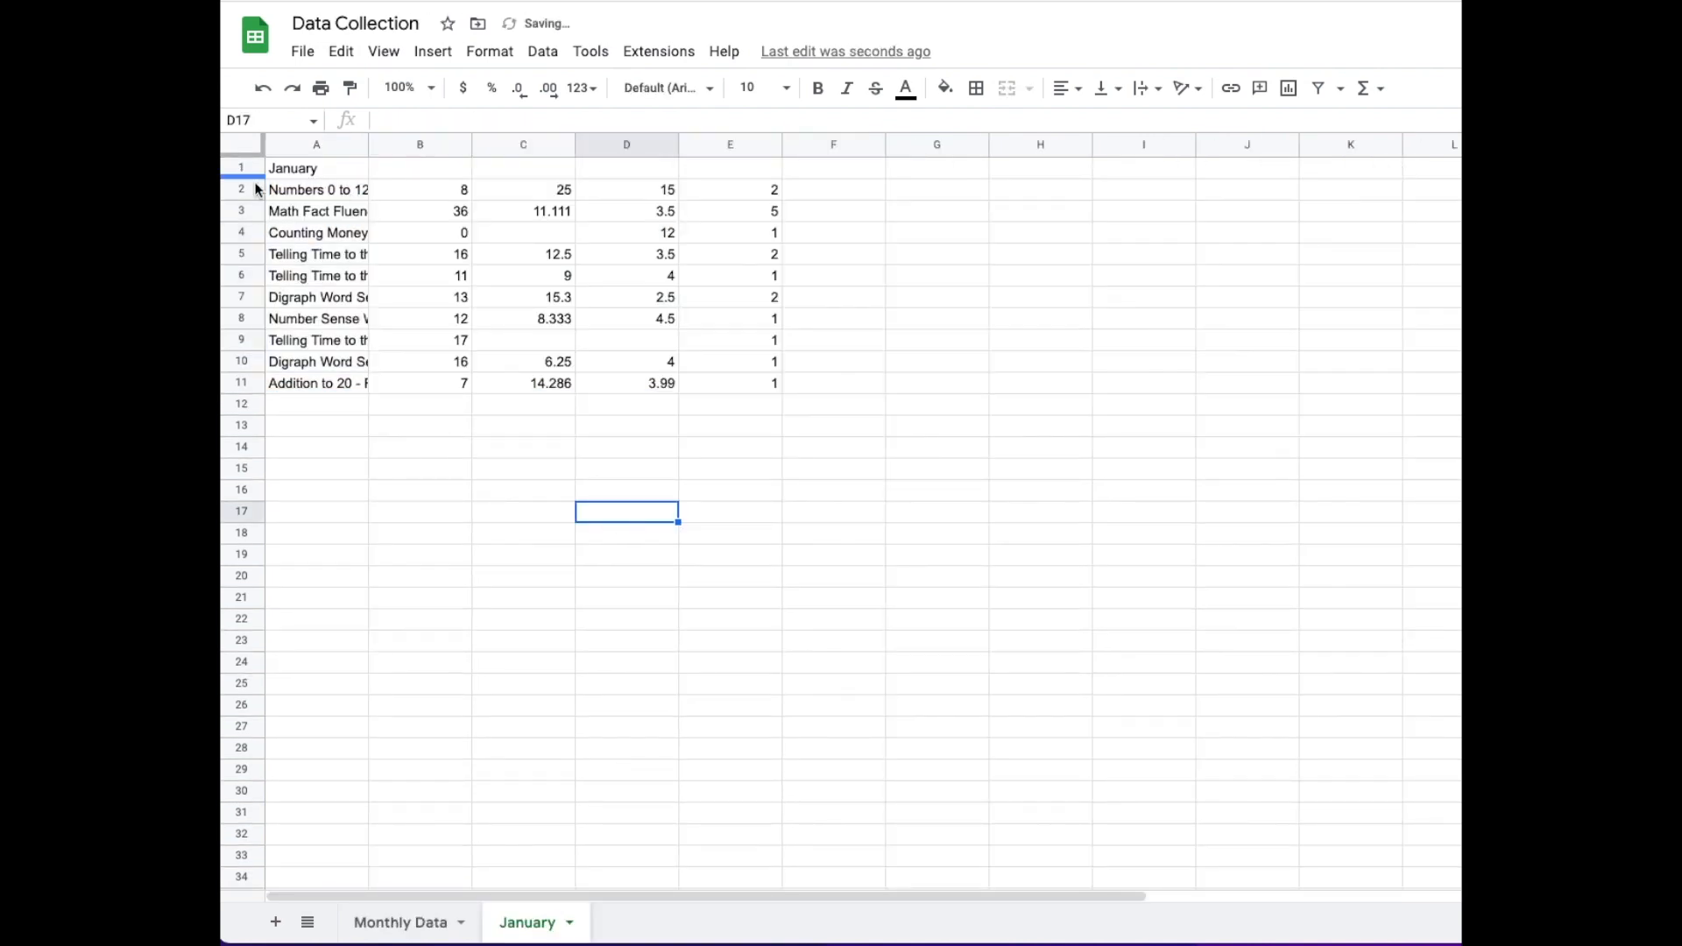
- Insert one row above the January label on the January sheet
click(247, 168)
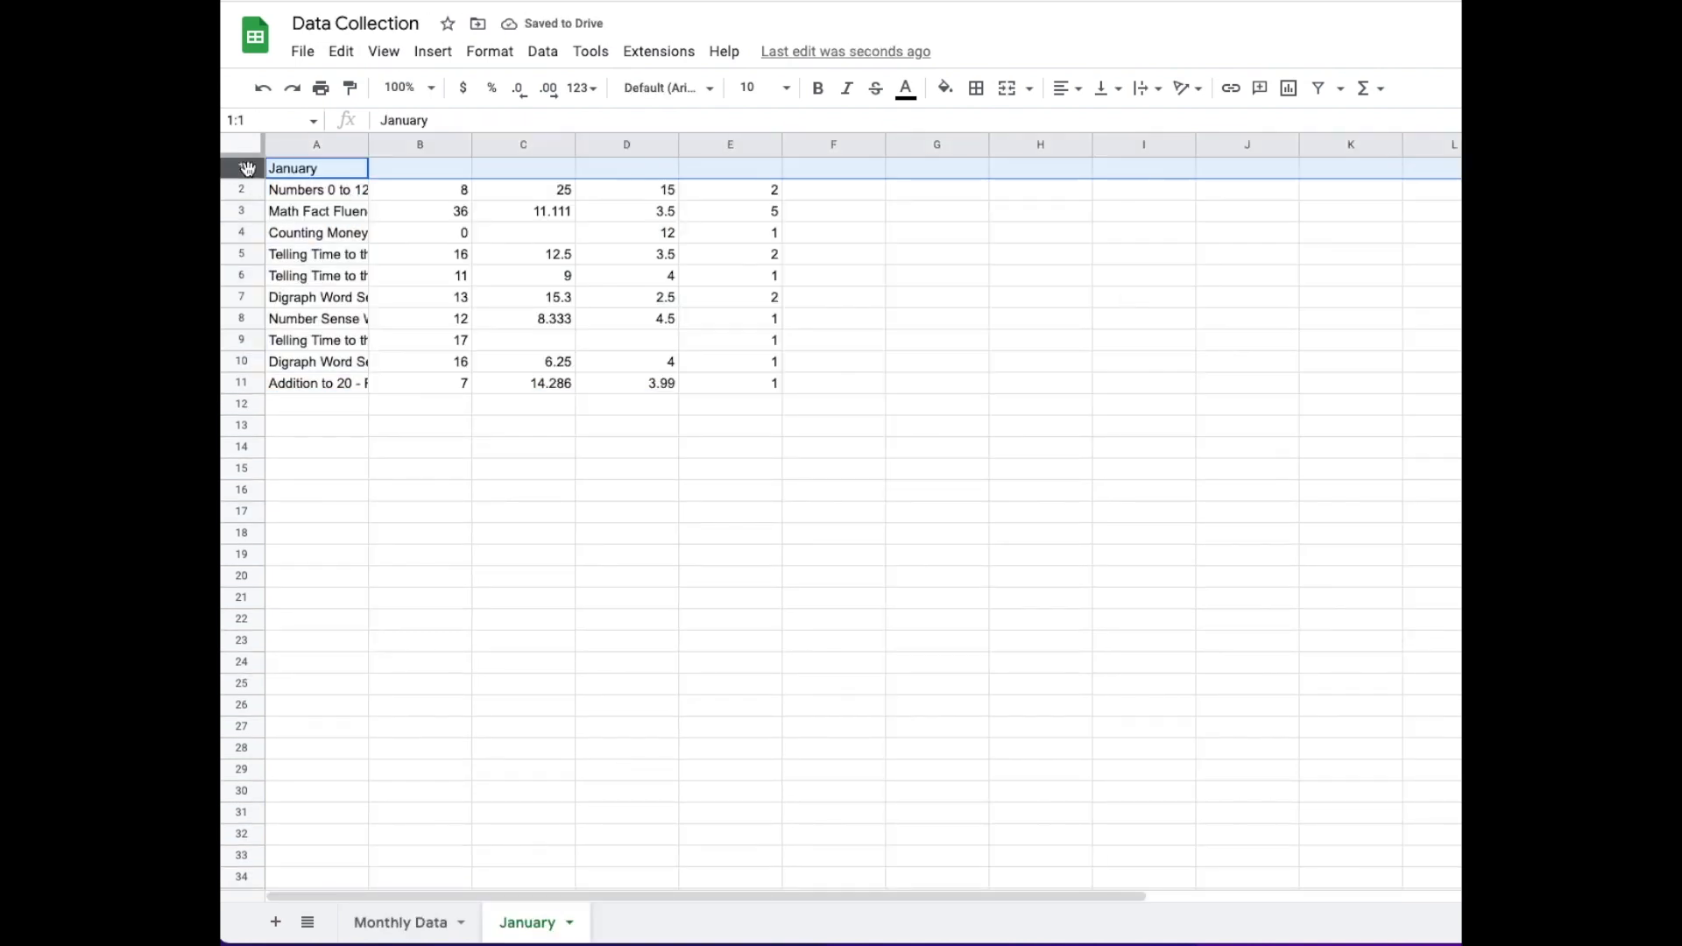
right_click(247, 168)
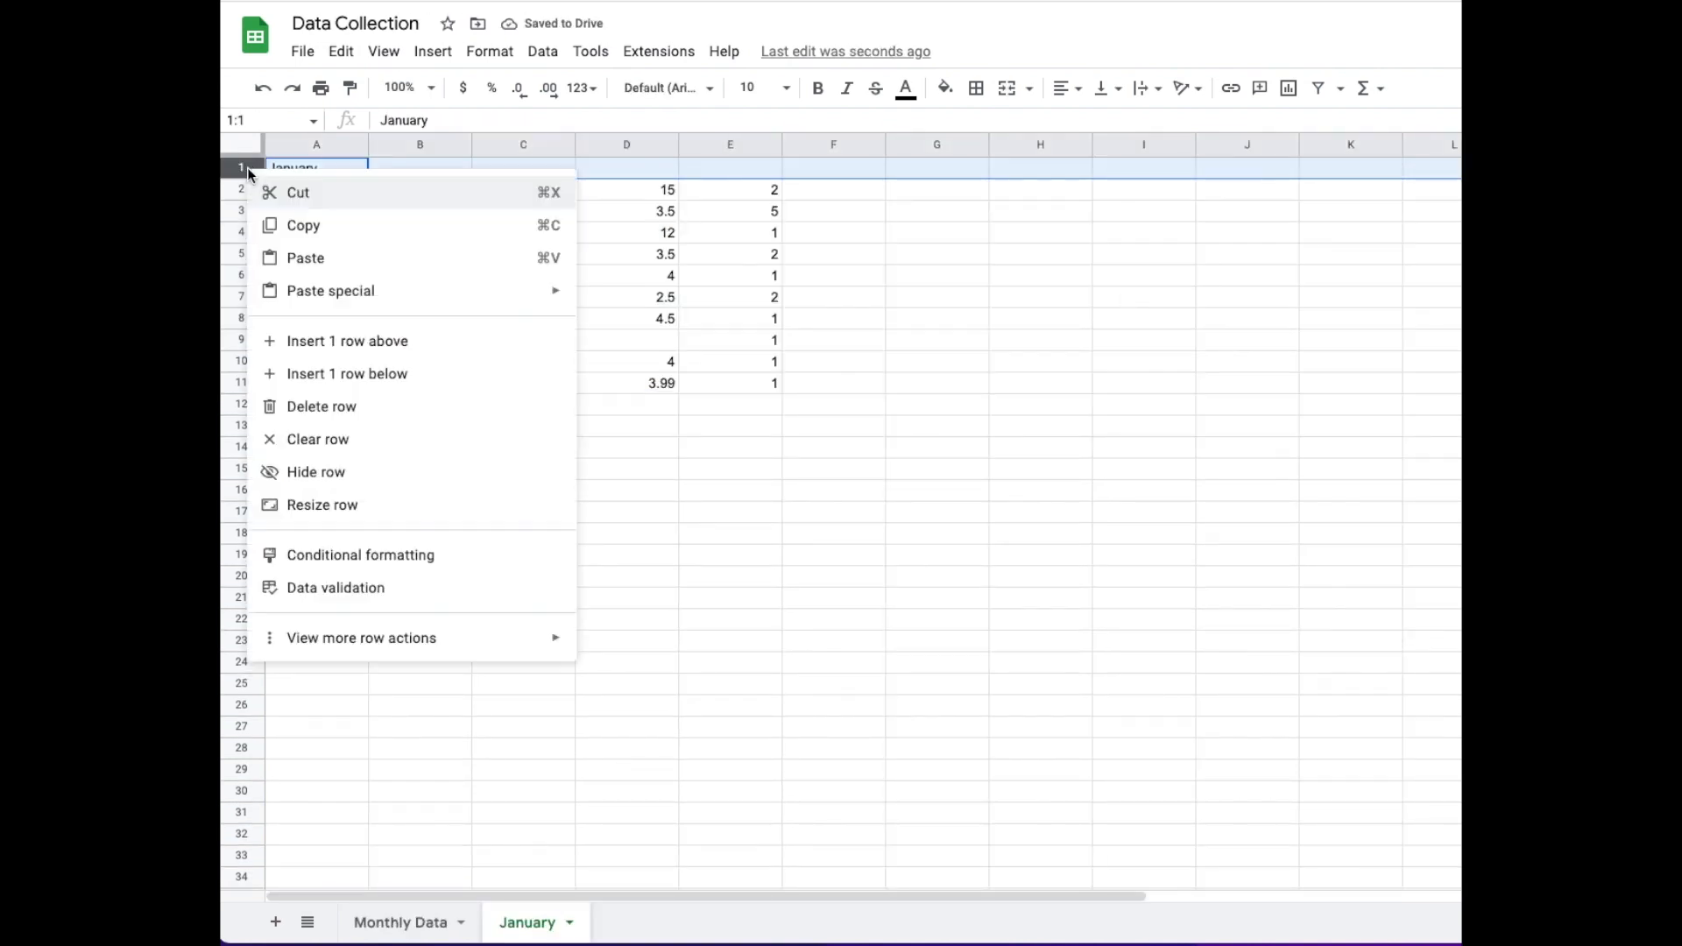
click(319, 344)
- Enter the headings Views, Conversion, Price and Units Sold in B1:E1, and widen column A to fit the product names
click(459, 169)
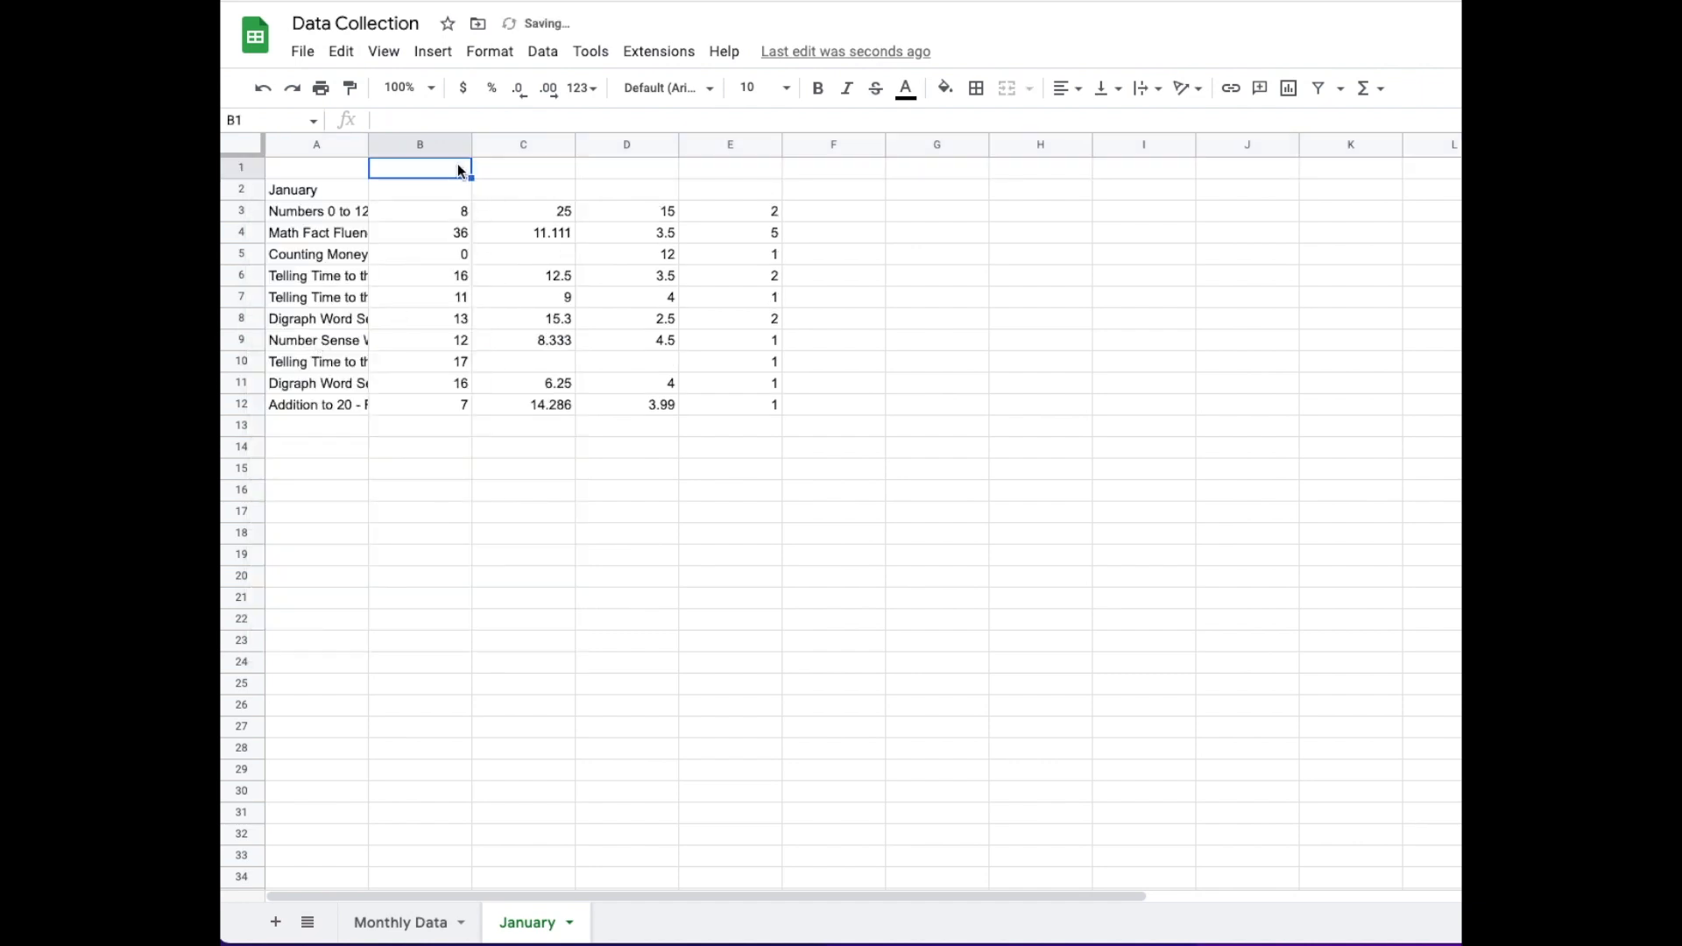
text(Views)
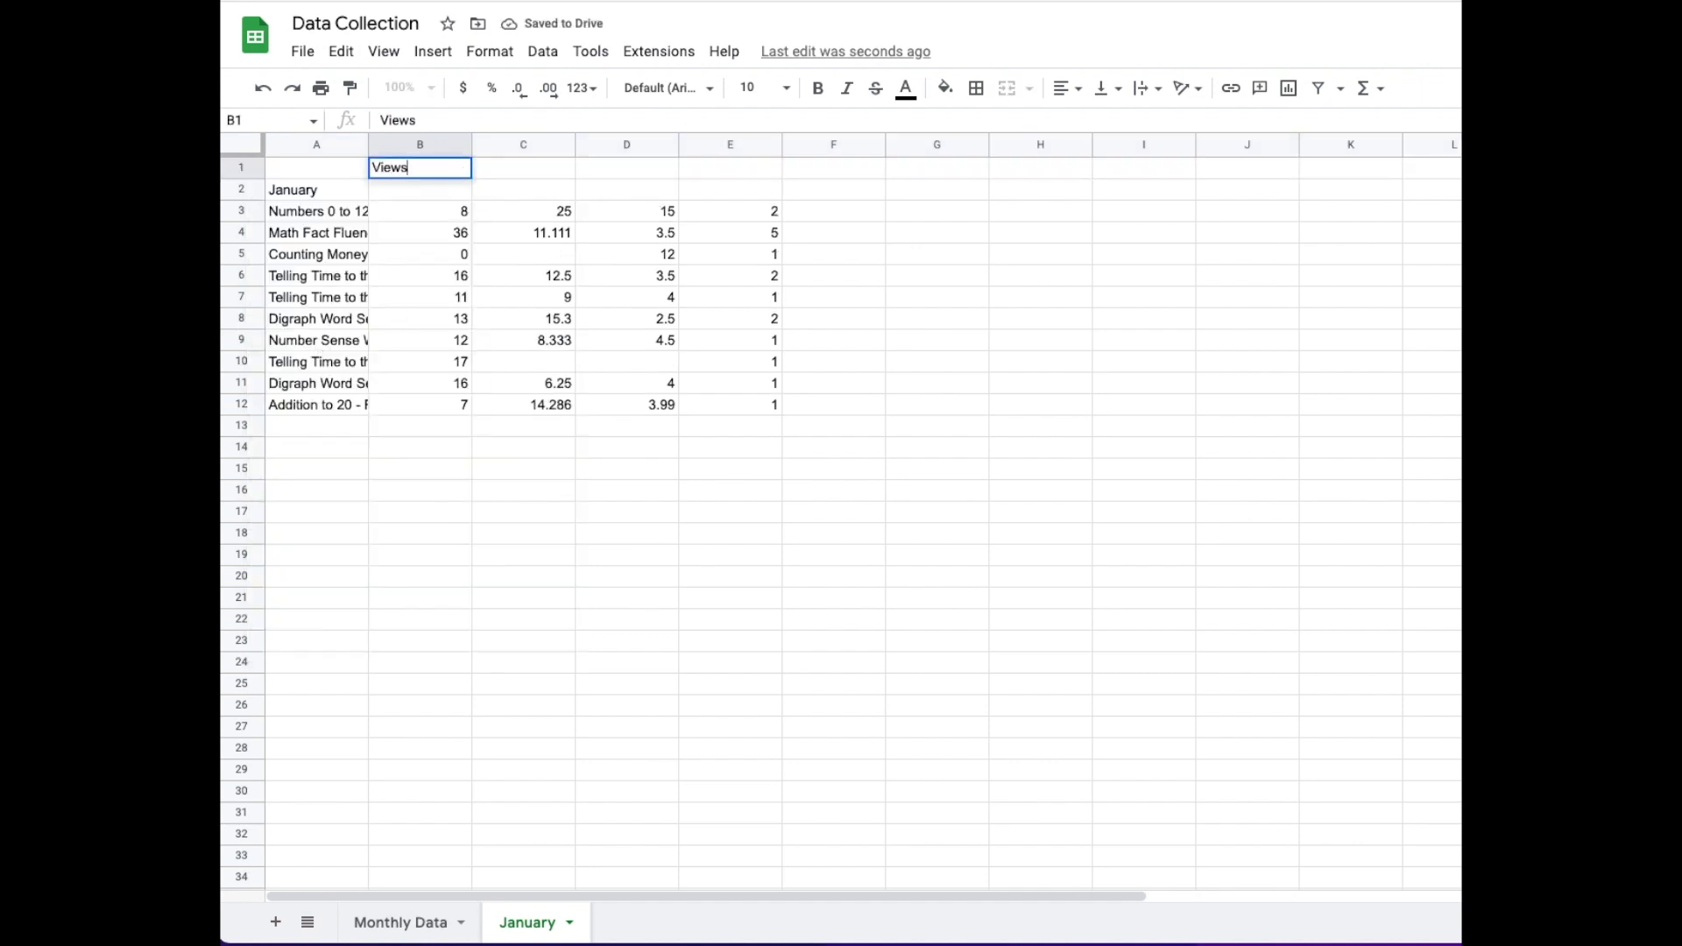
key(Tab)
text(Conversion)
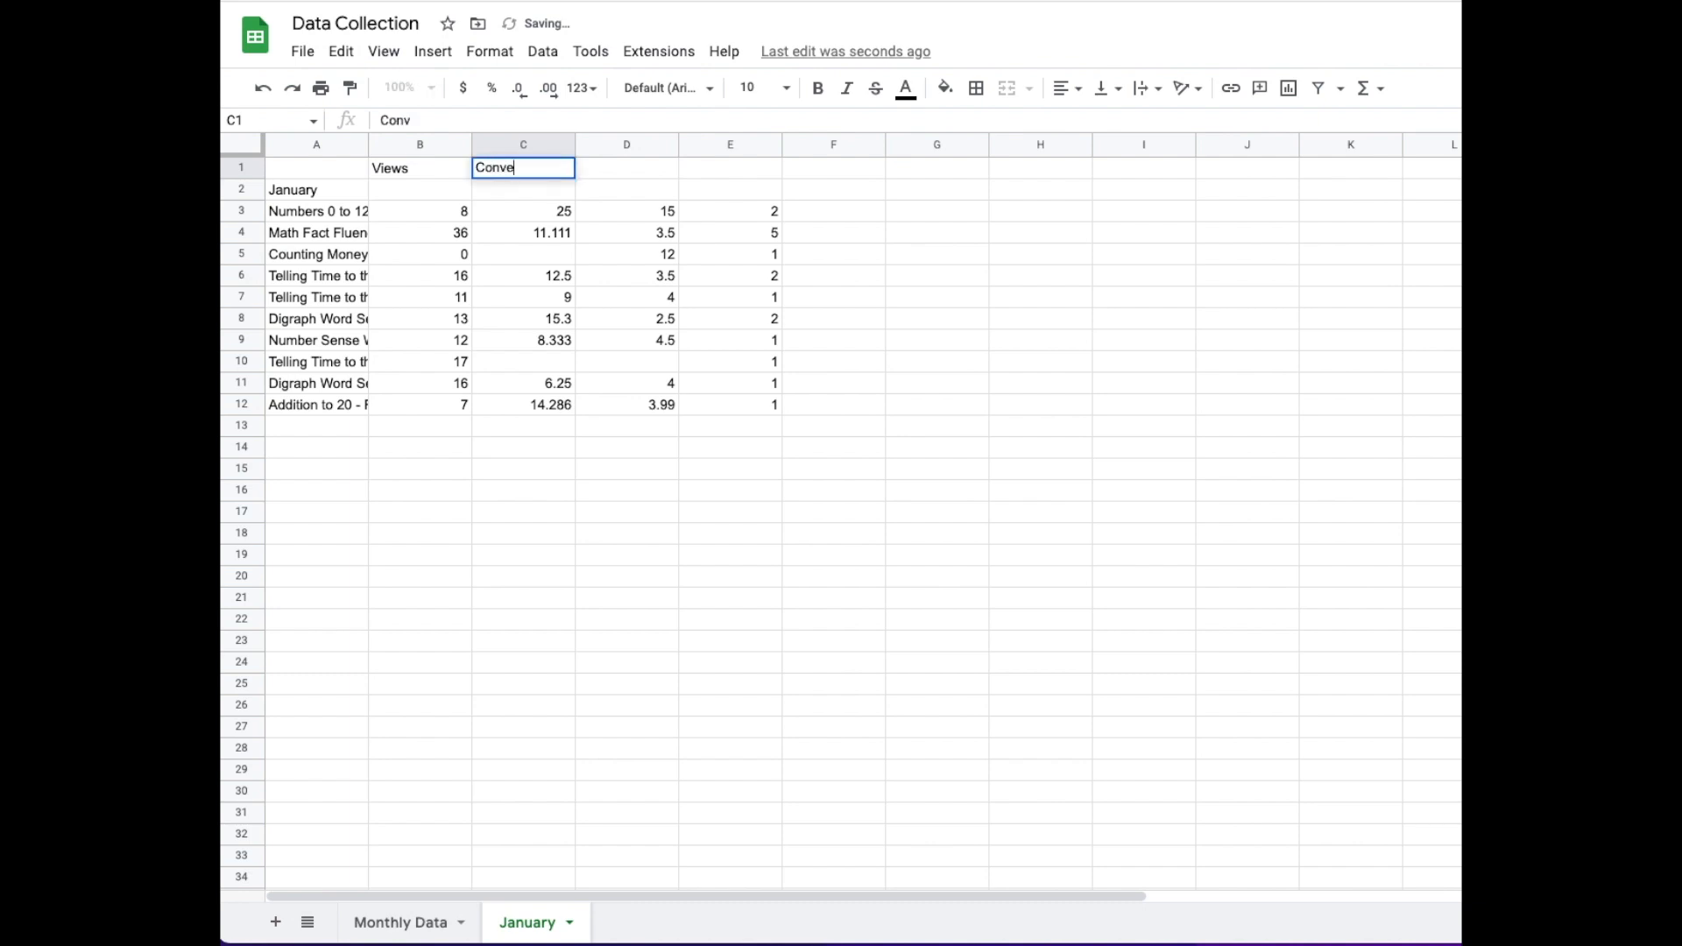
key(Tab)
text(Price)
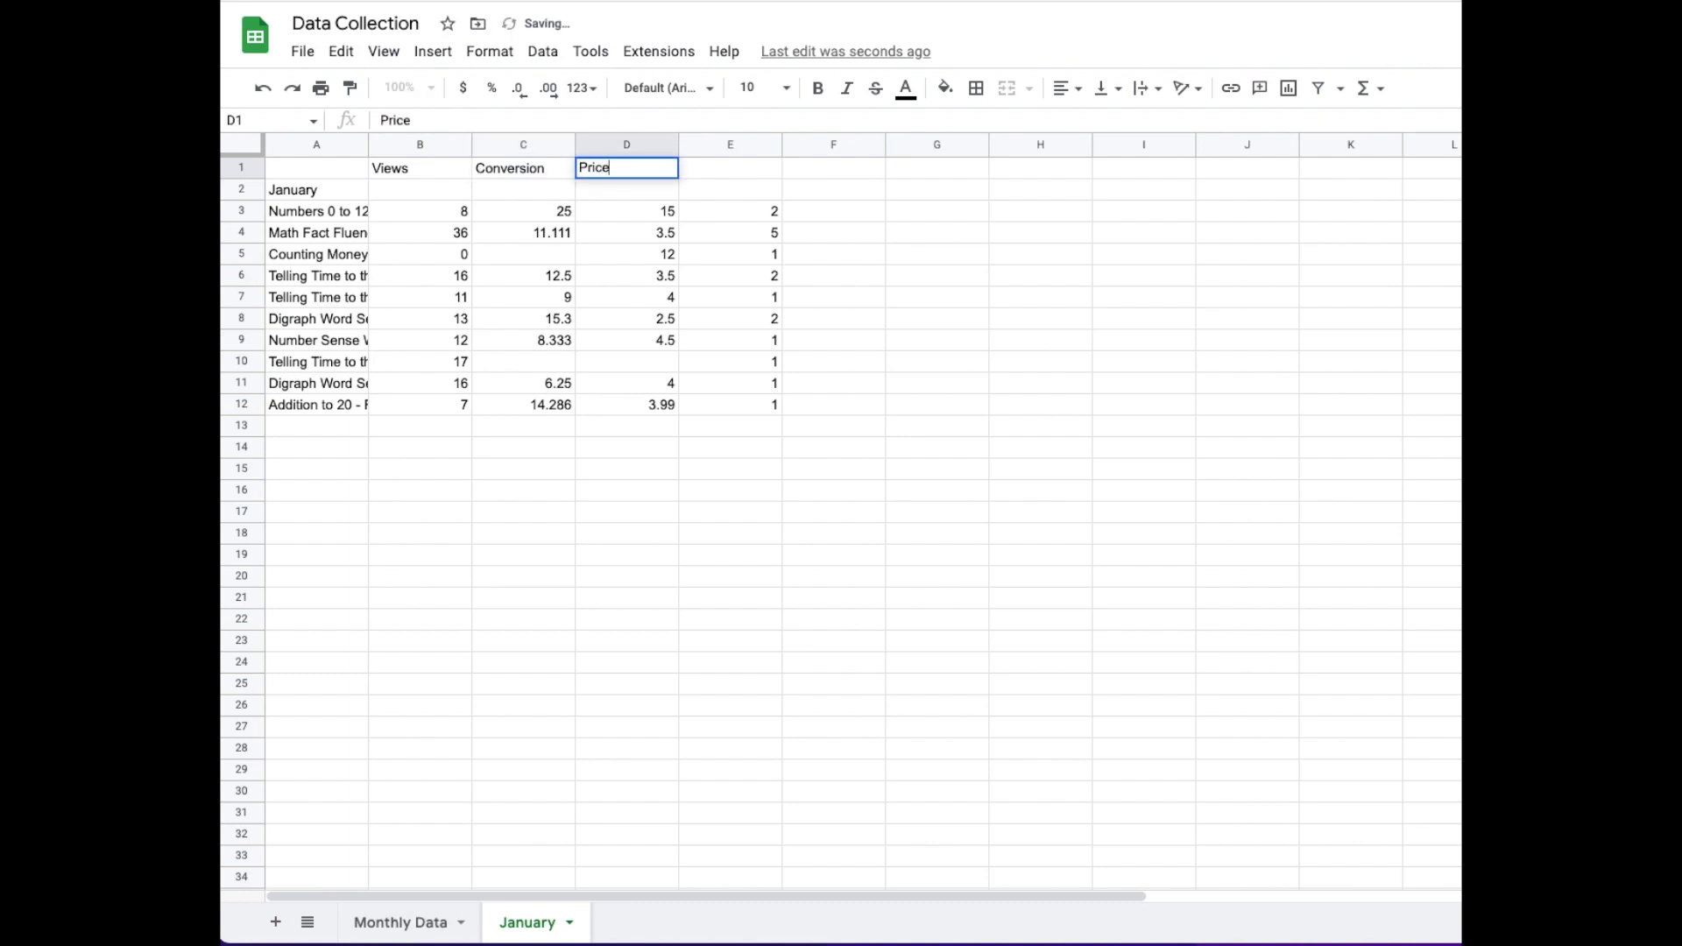
key(Tab)
text(Uni)
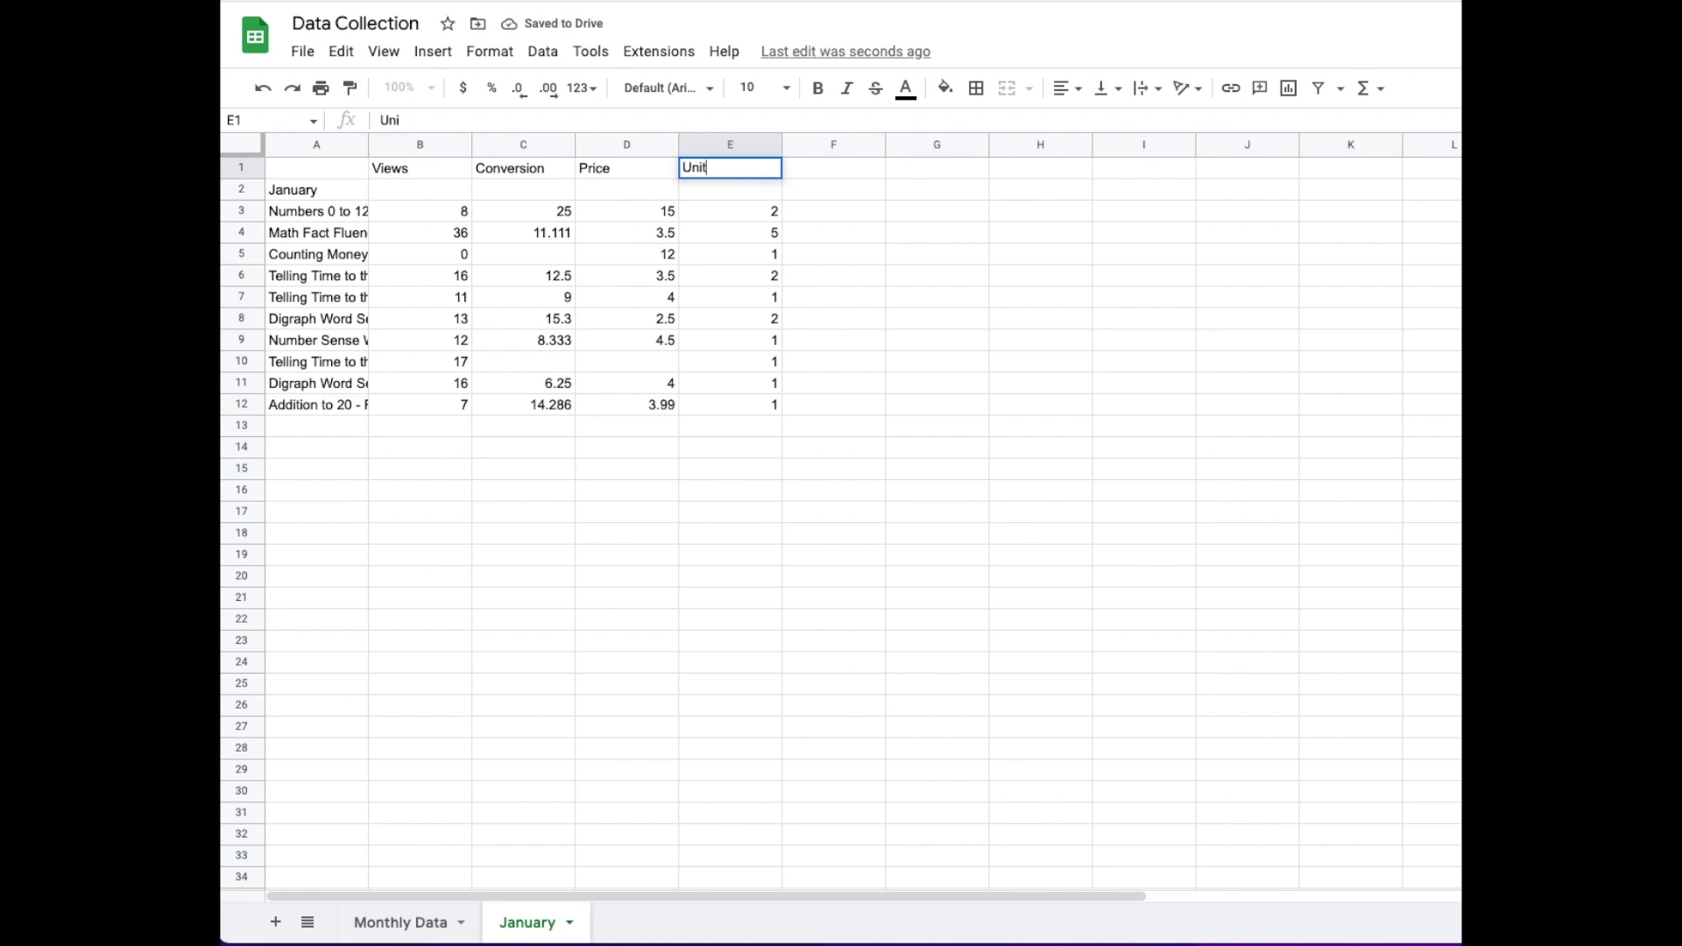
text(ts Sold)
drag(370, 144, 500, 147)
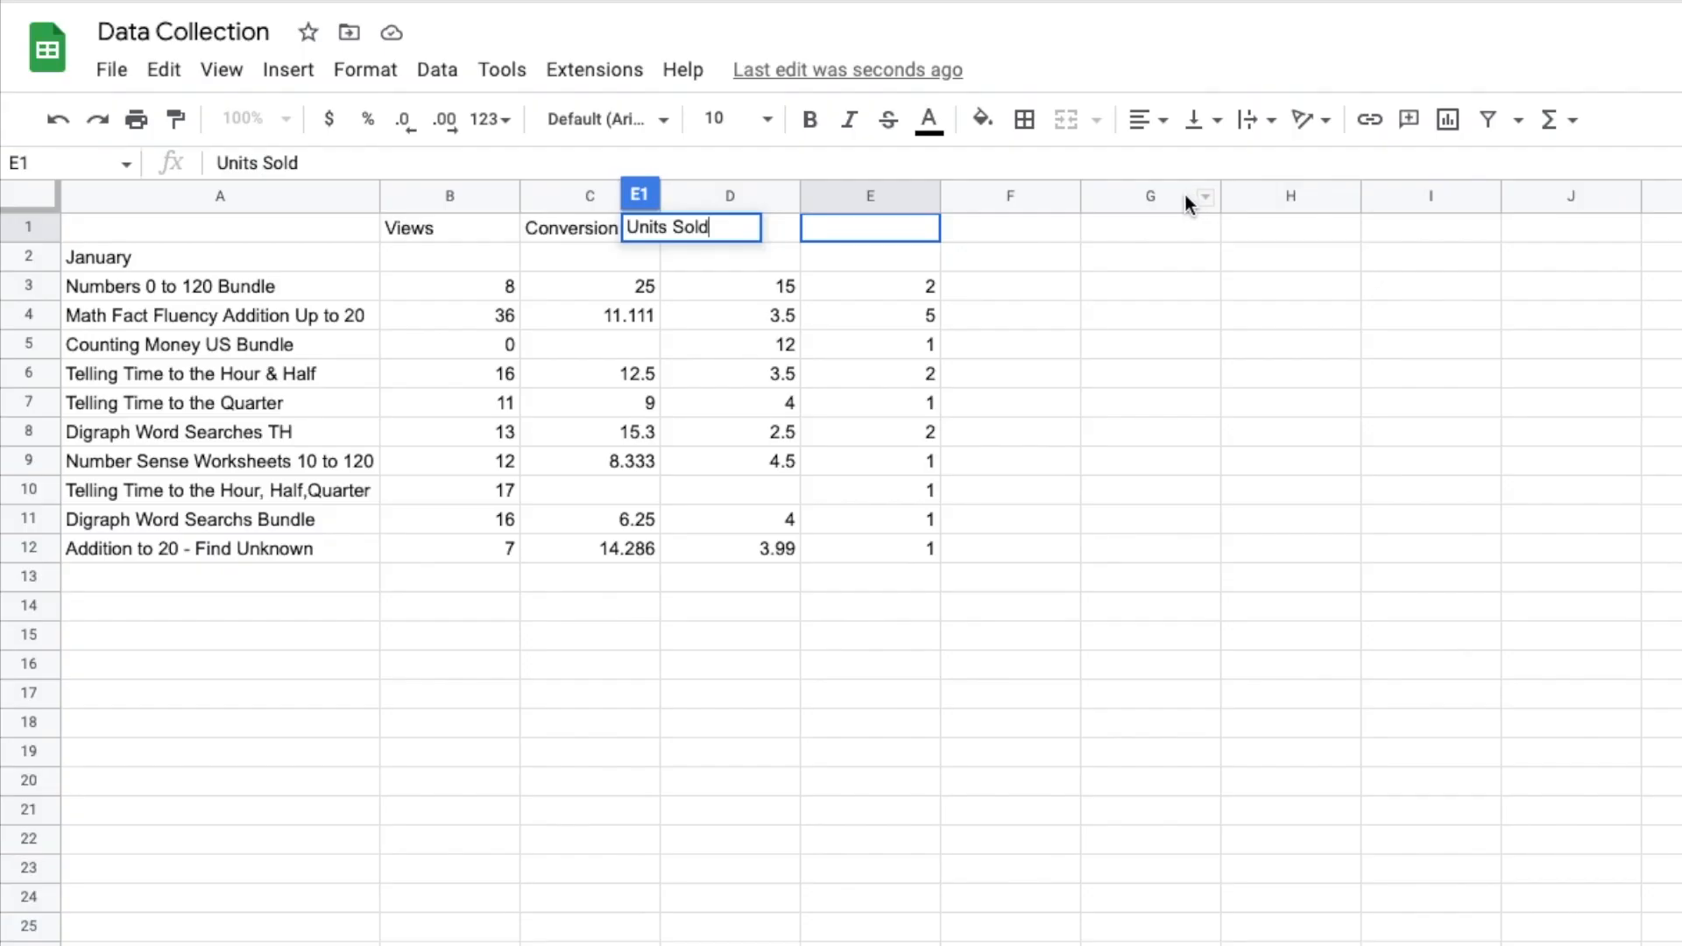
- Delete the unused columns G to Z from the January sheet
click(1185, 194)
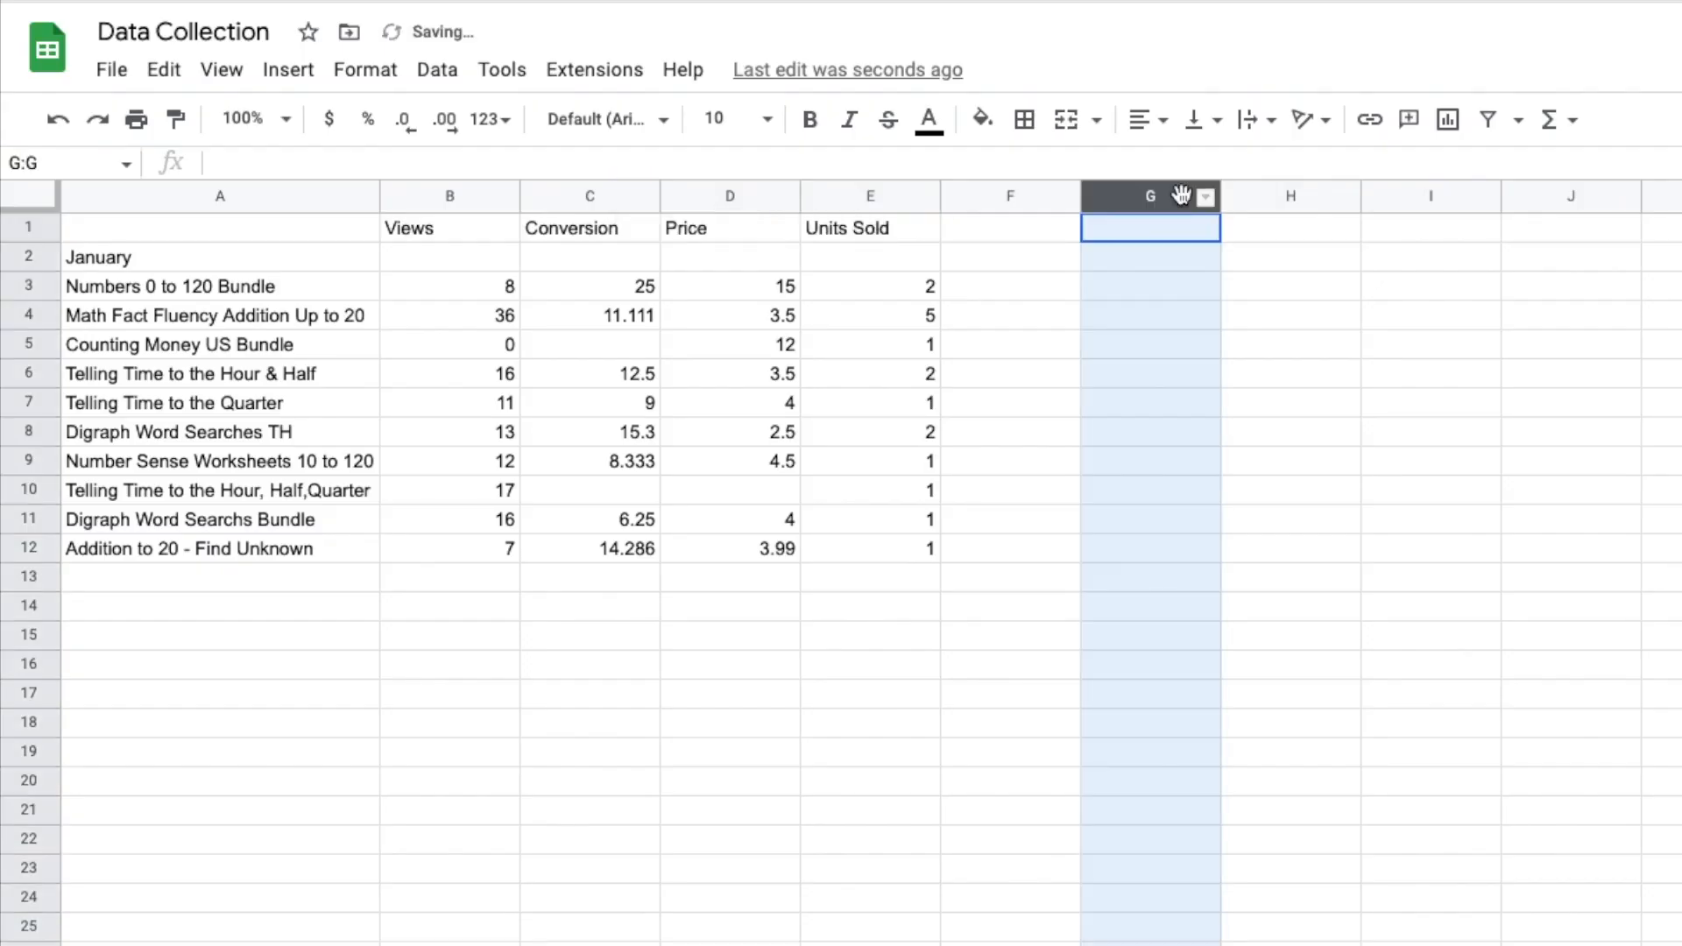
drag(1182, 194, 1678, 189)
right_click(876, 376)
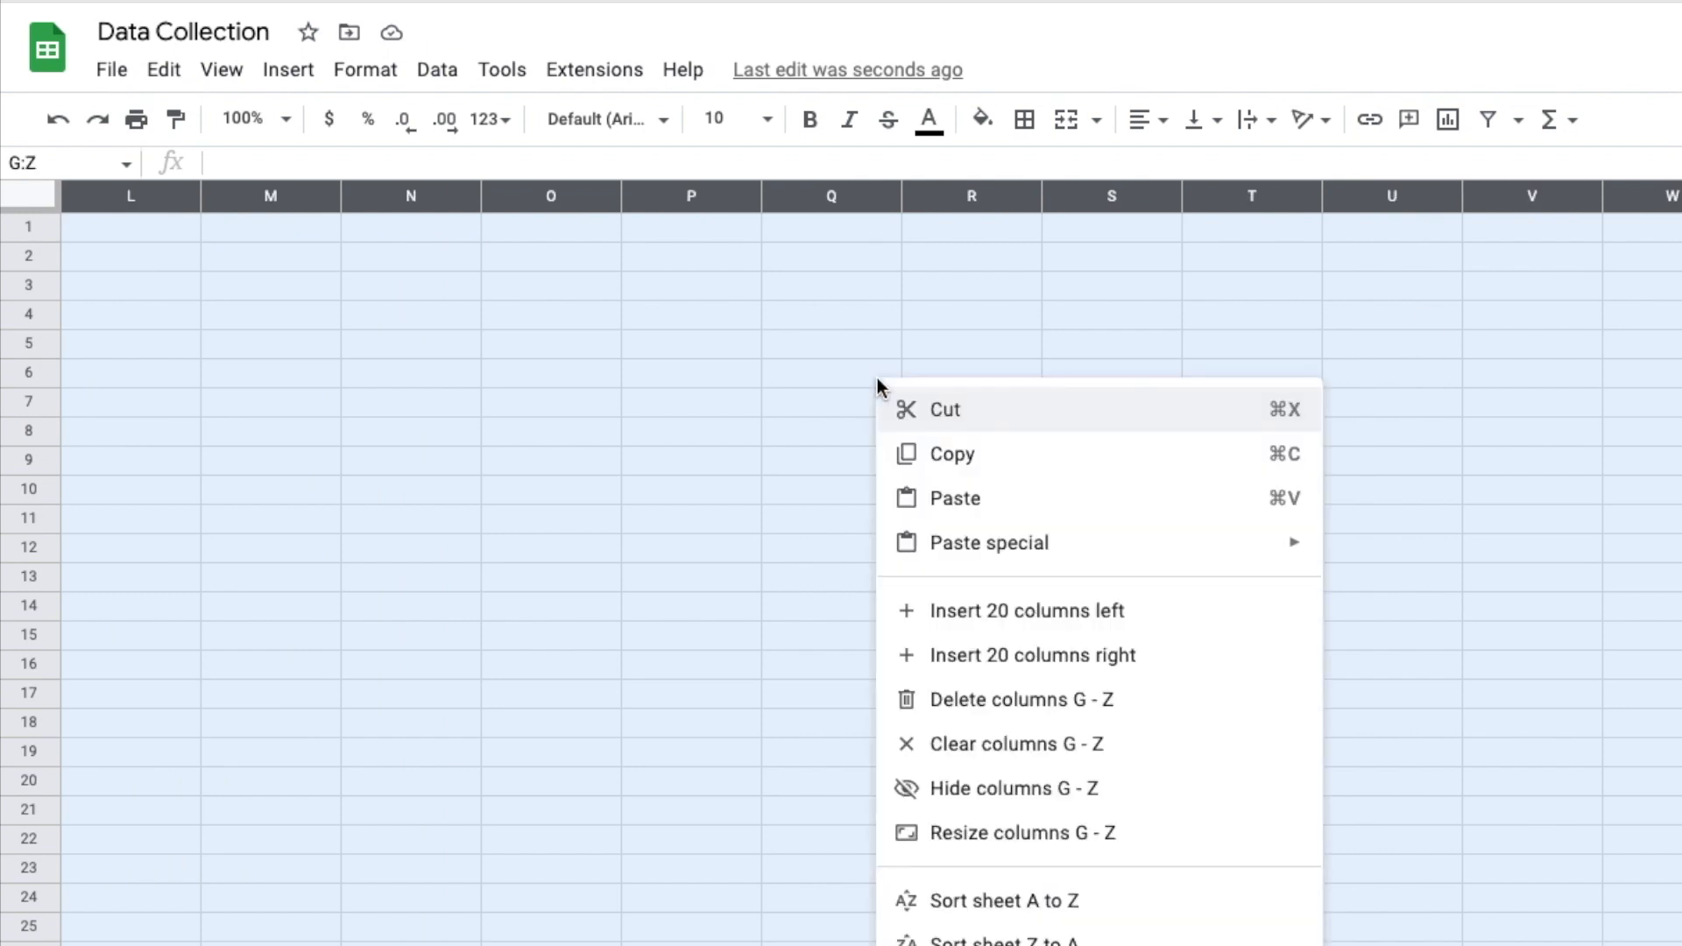
click(978, 701)
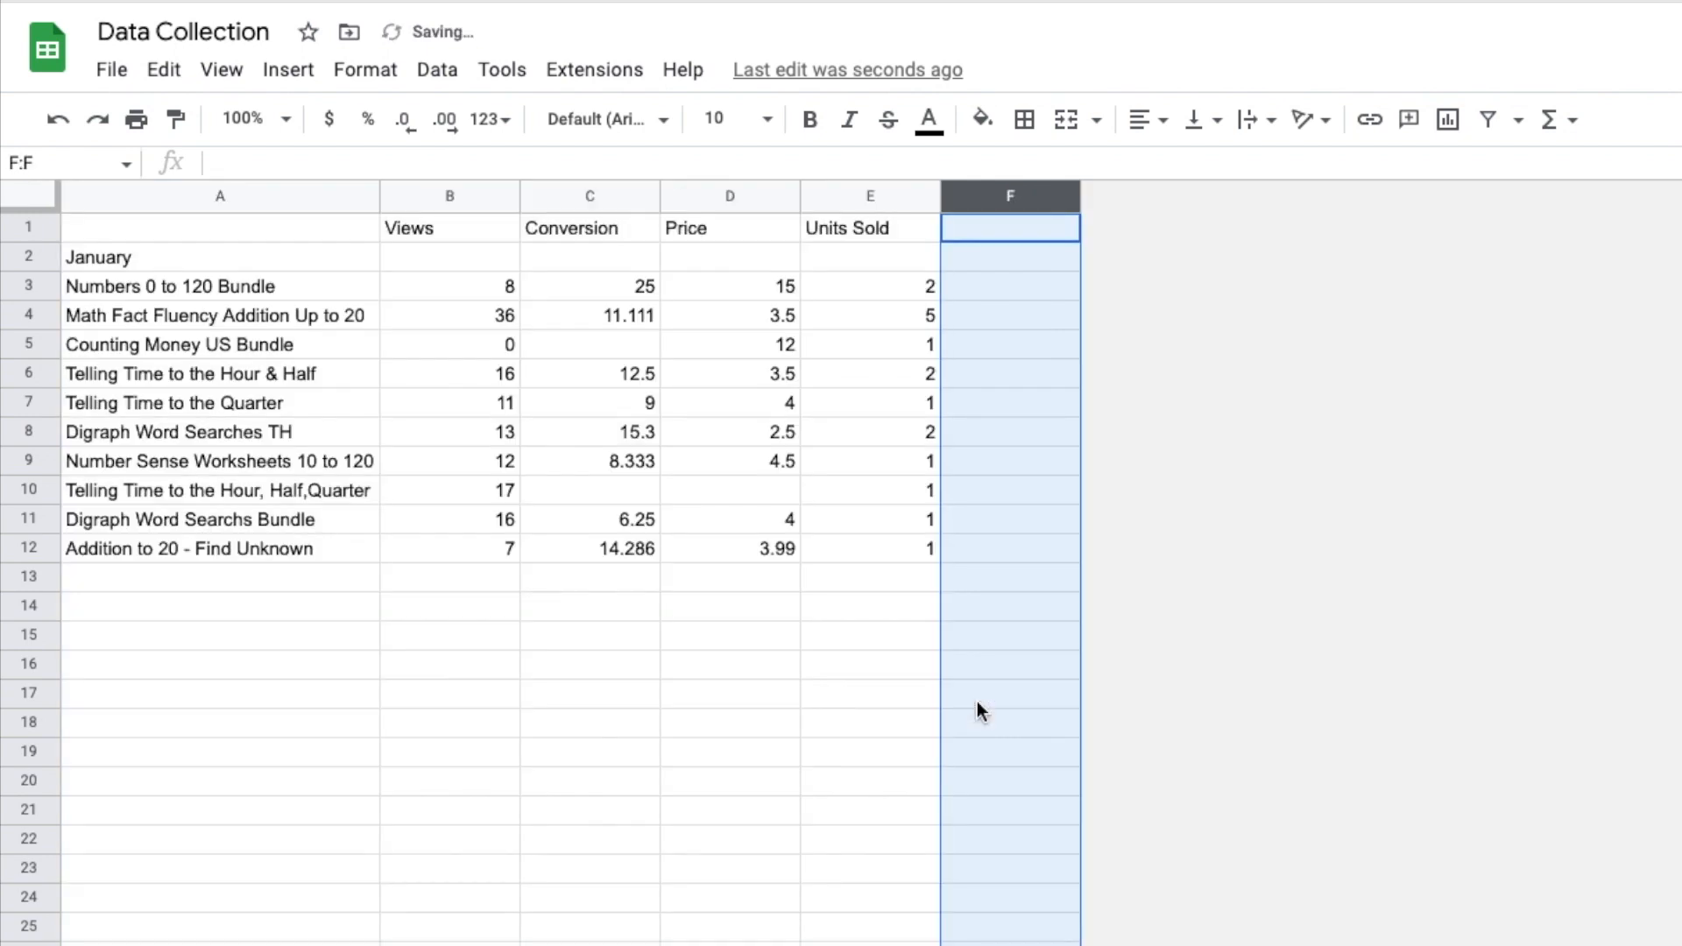
click(1190, 544)
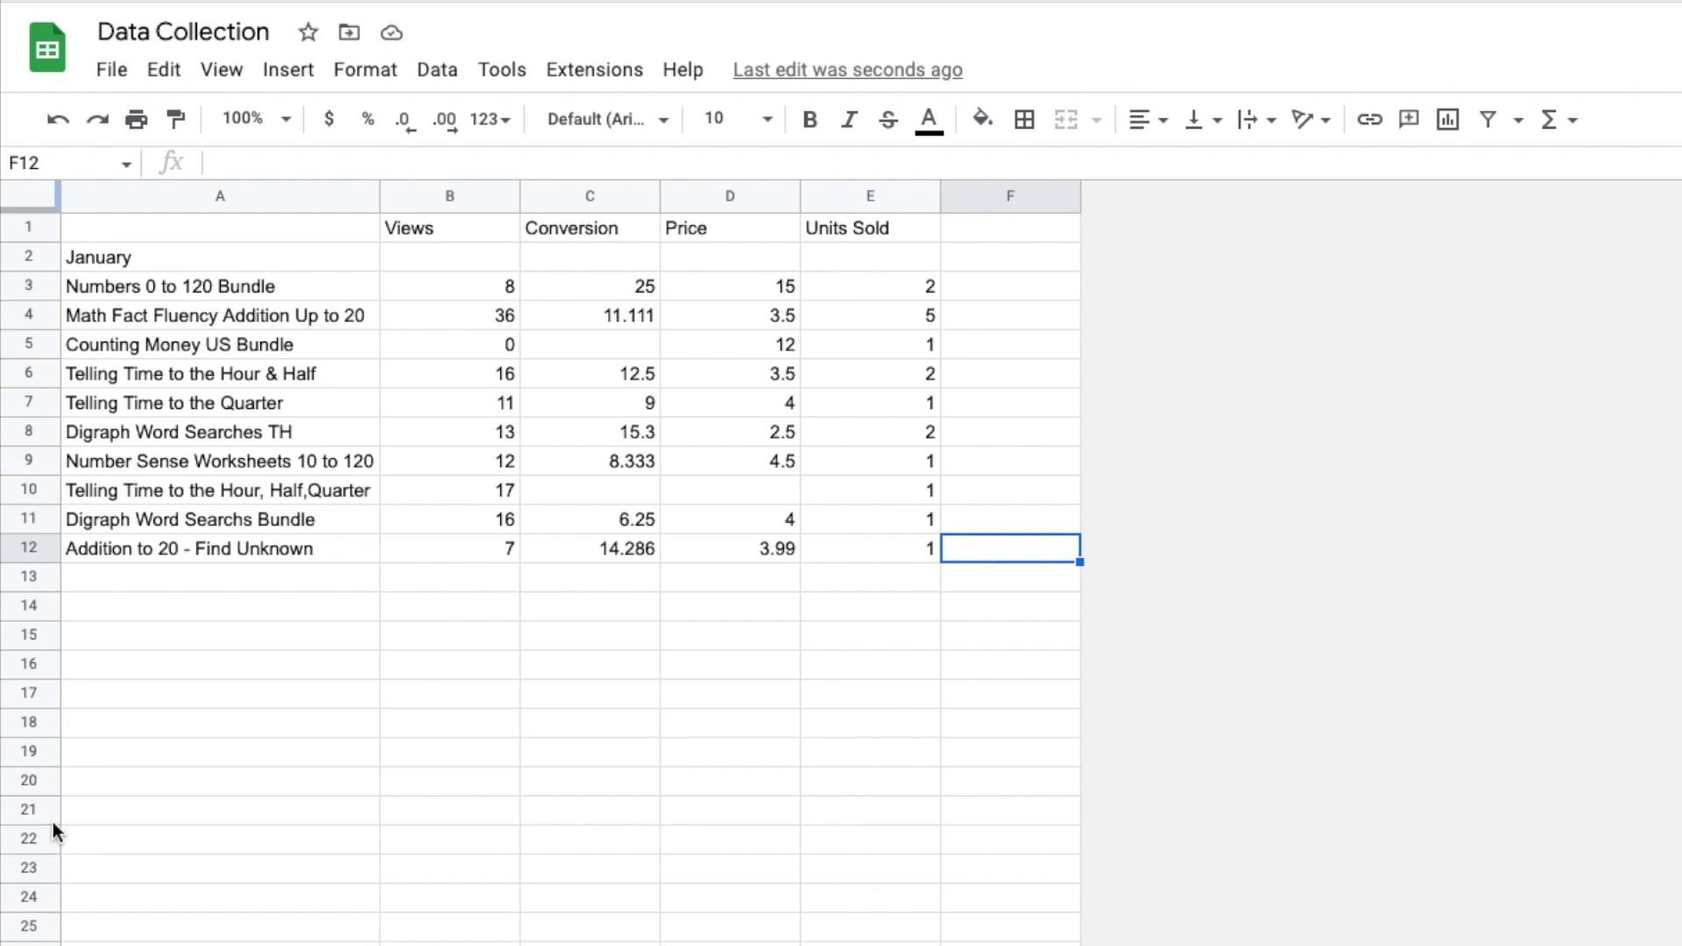
- Delete all the empty rows from row 35 down, first rows 35 to 700, followed by the remaining rows 35 to 335
scroll(53, 824, down, 5)
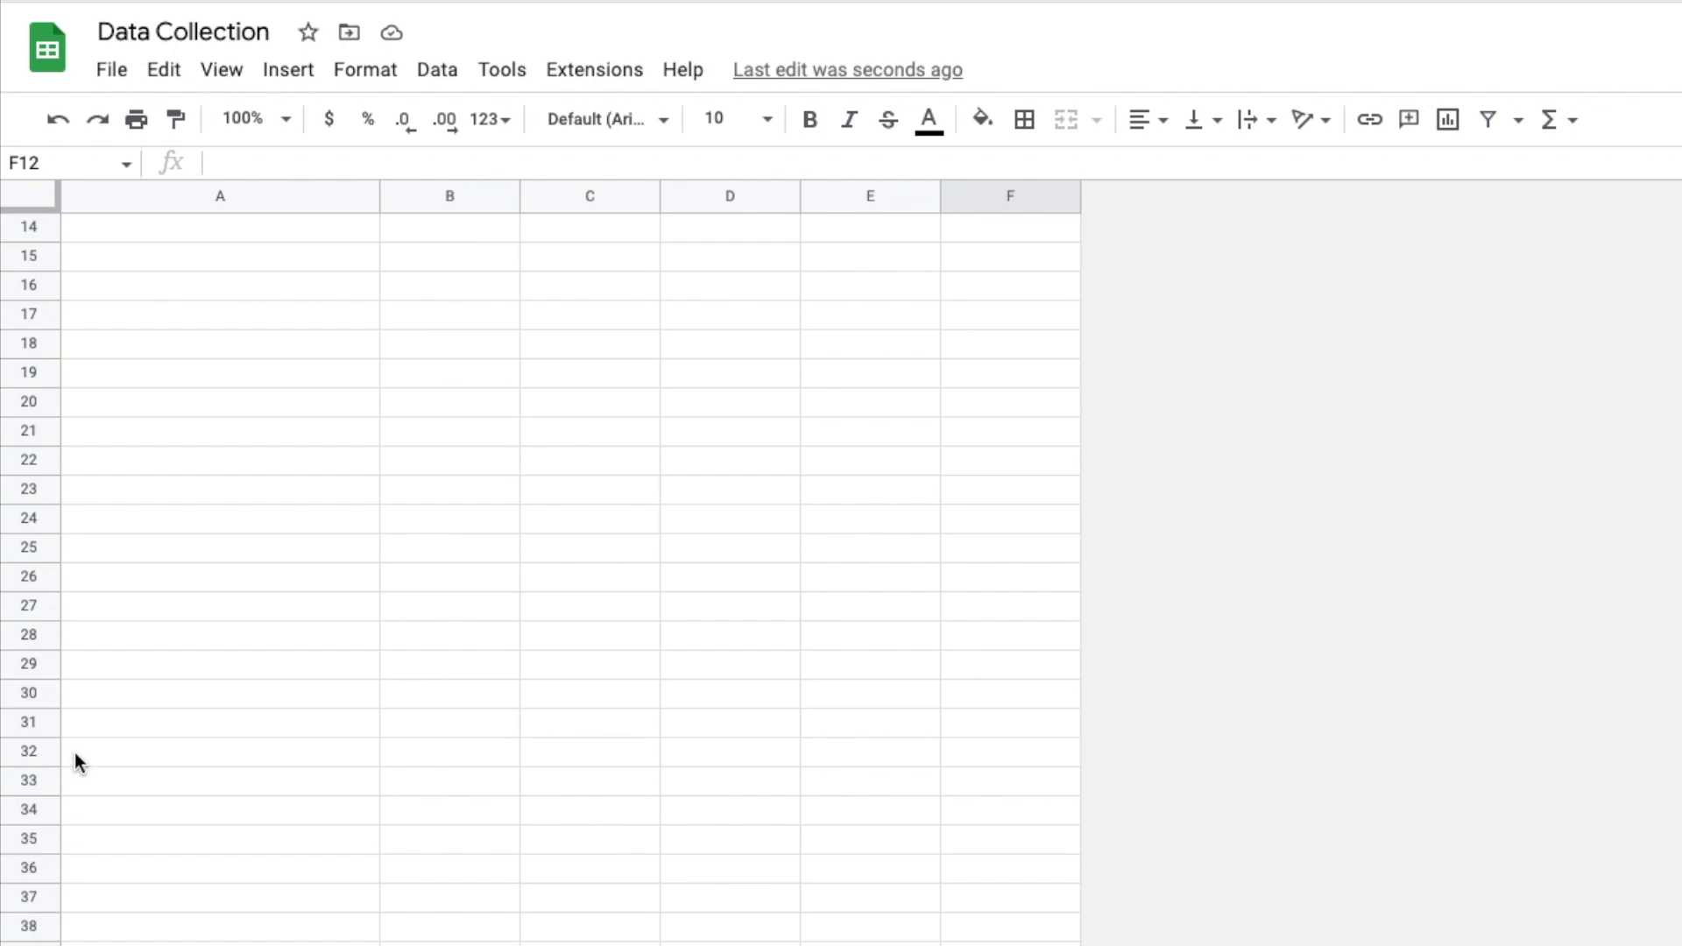
click(29, 693)
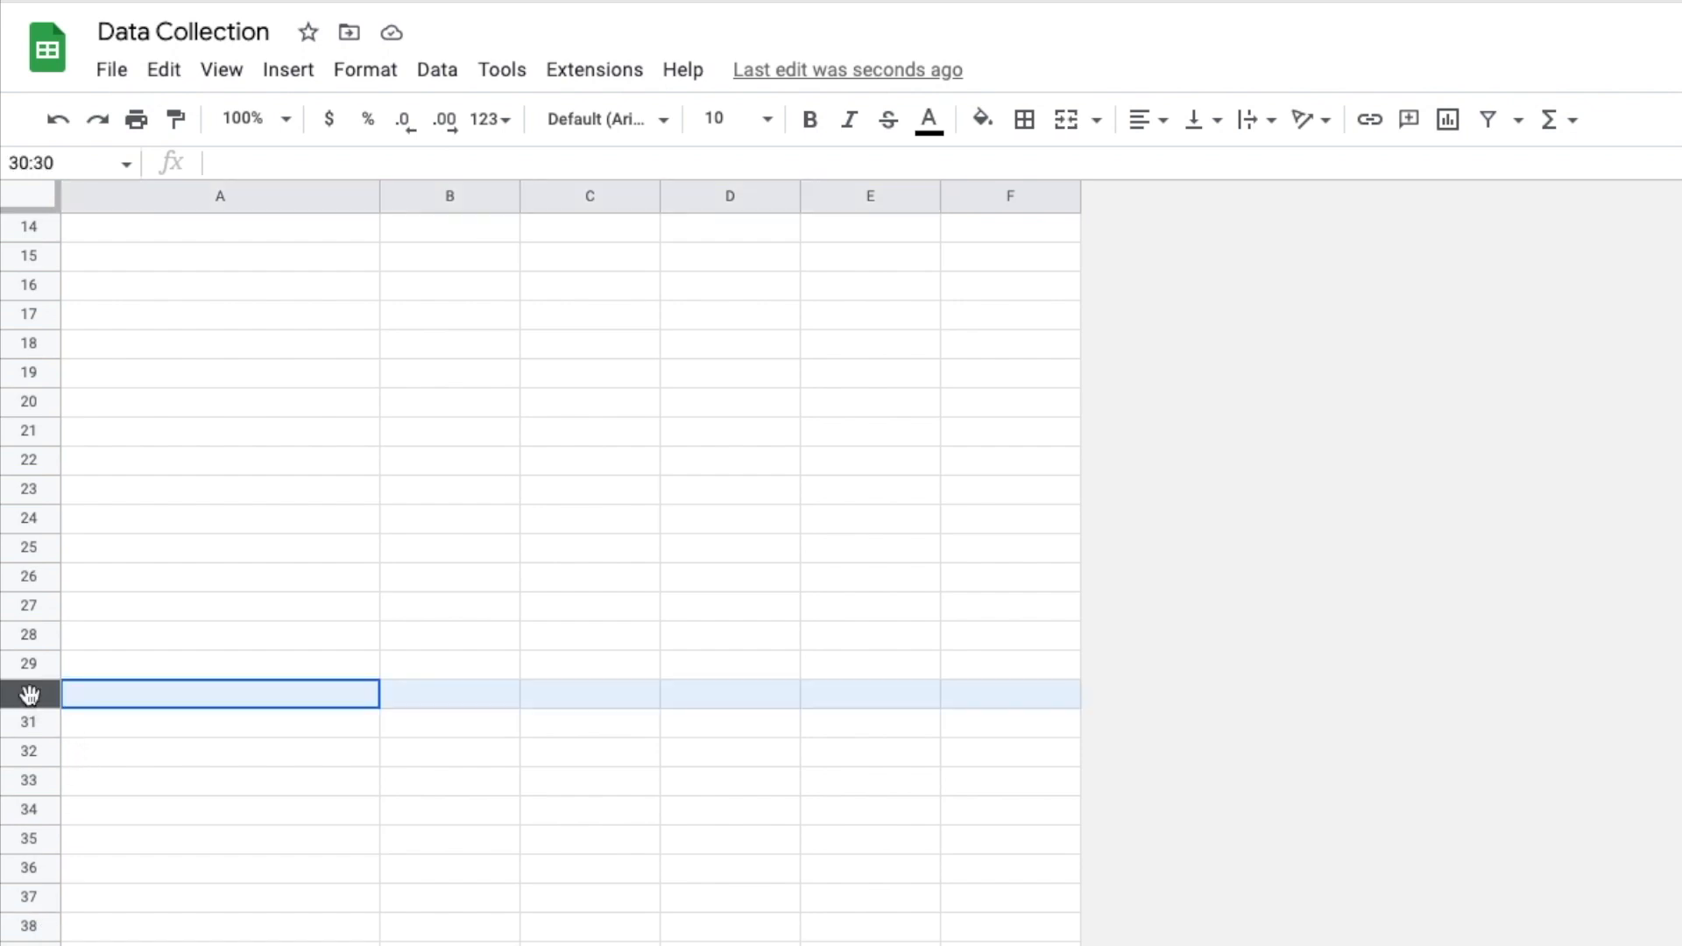
drag(29, 694, 17, 945)
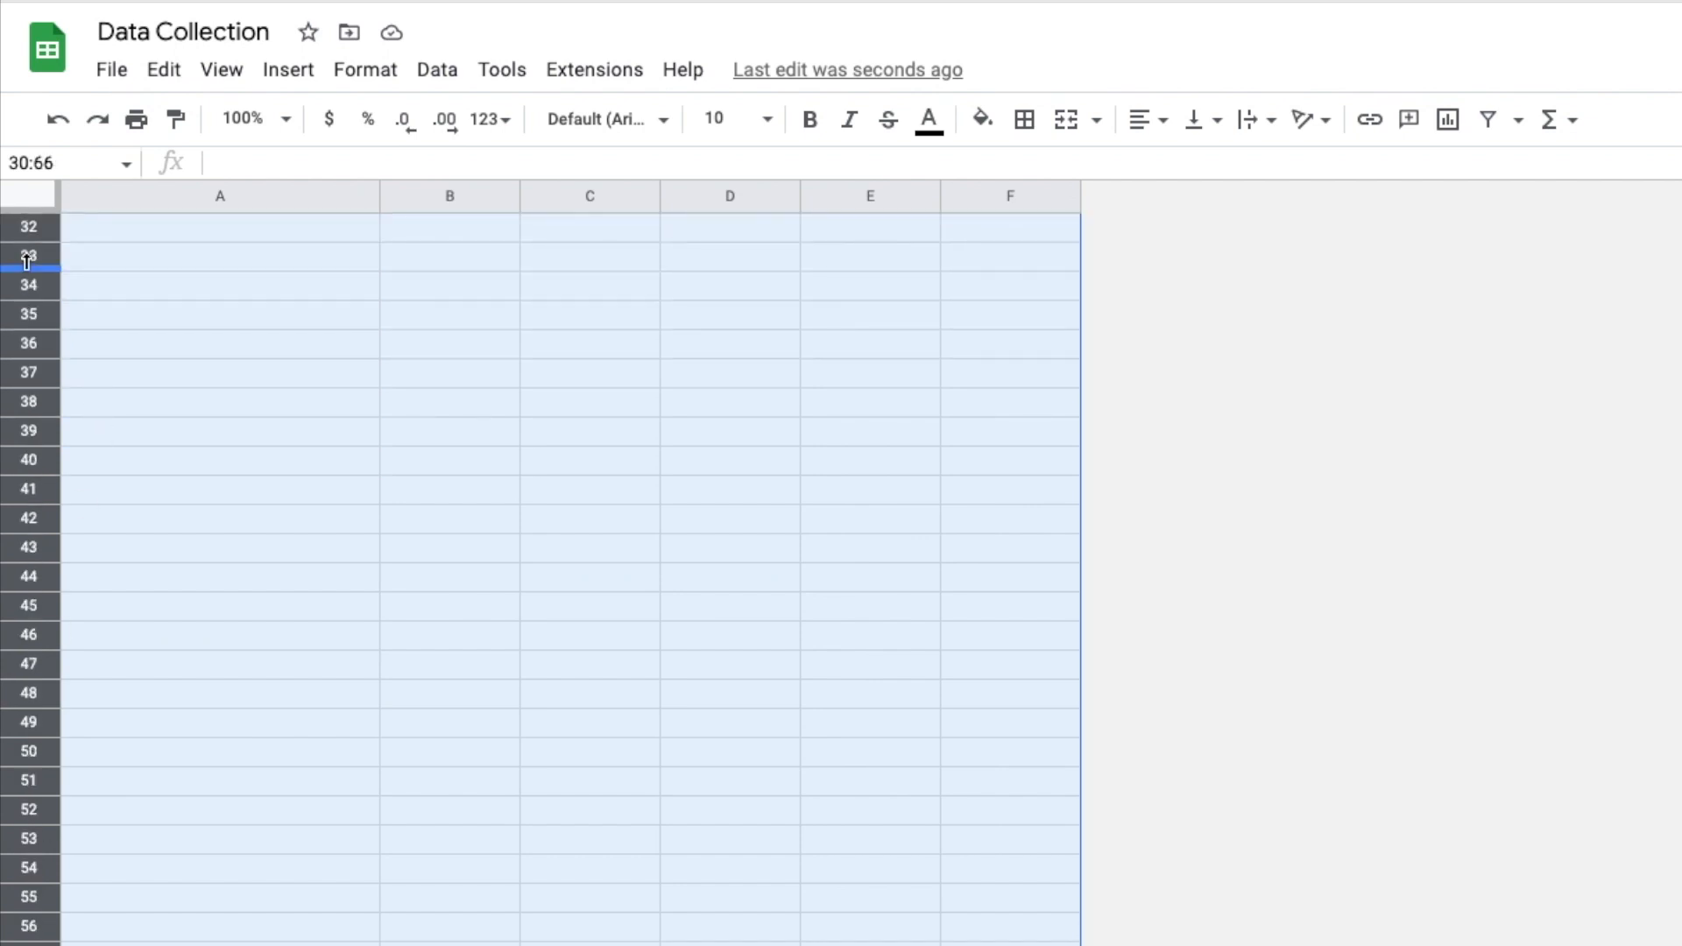
click(44, 165)
text(35:700)
key(Return)
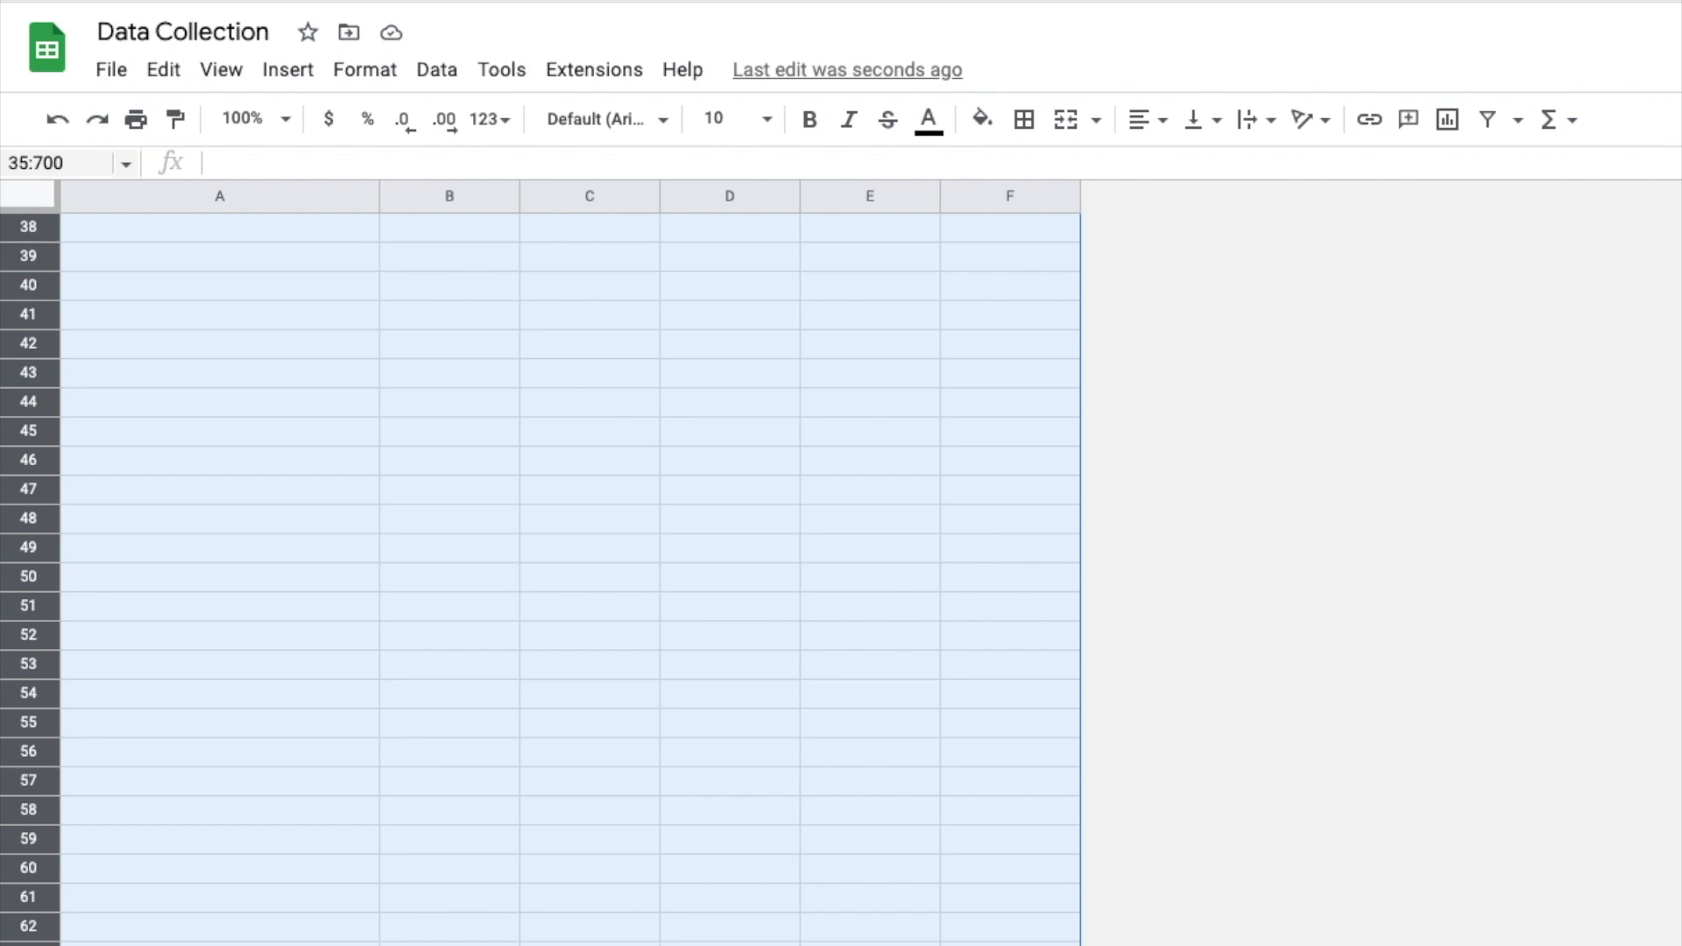
right_click(260, 509)
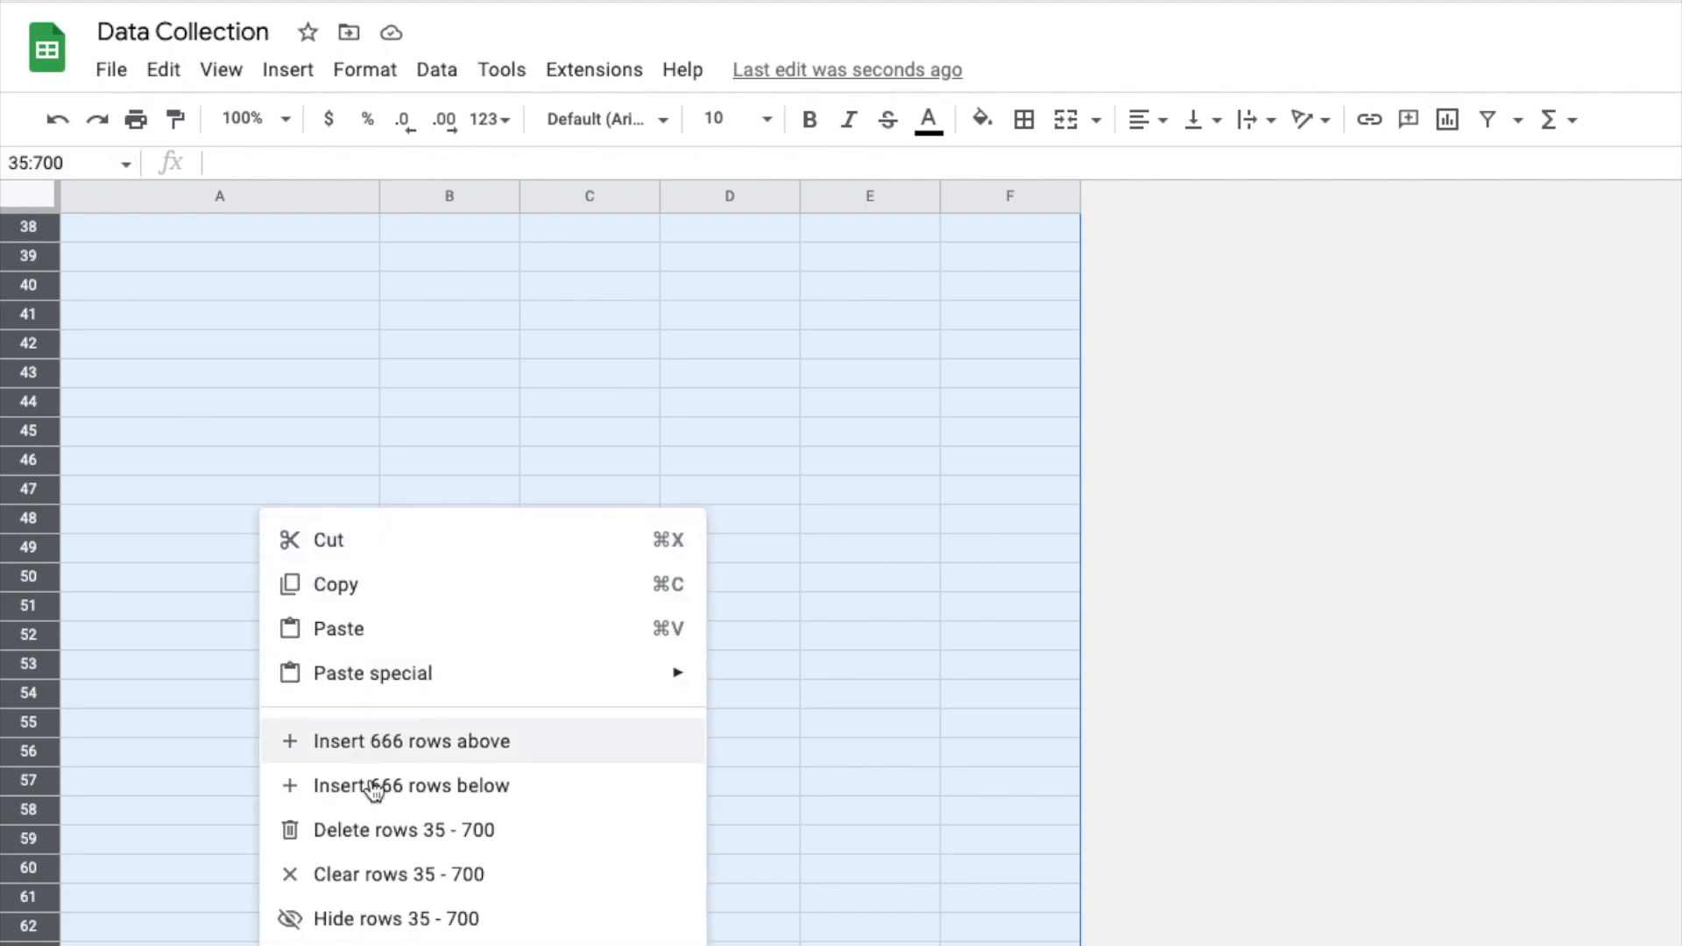
click(394, 830)
right_click(392, 828)
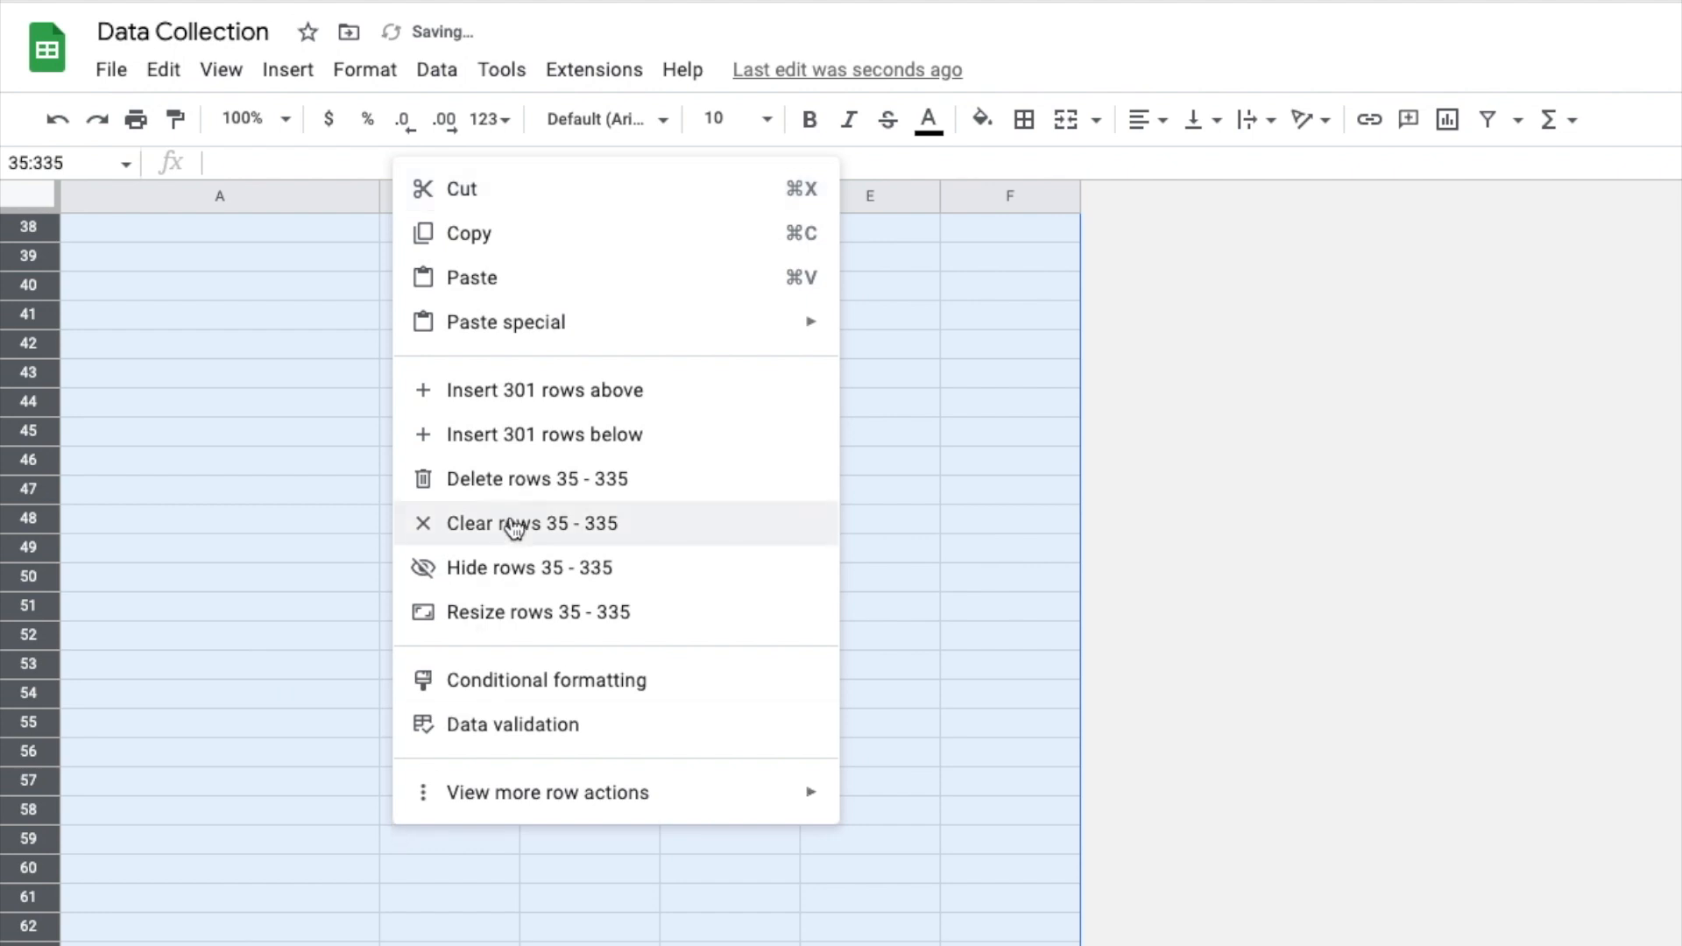
click(516, 482)
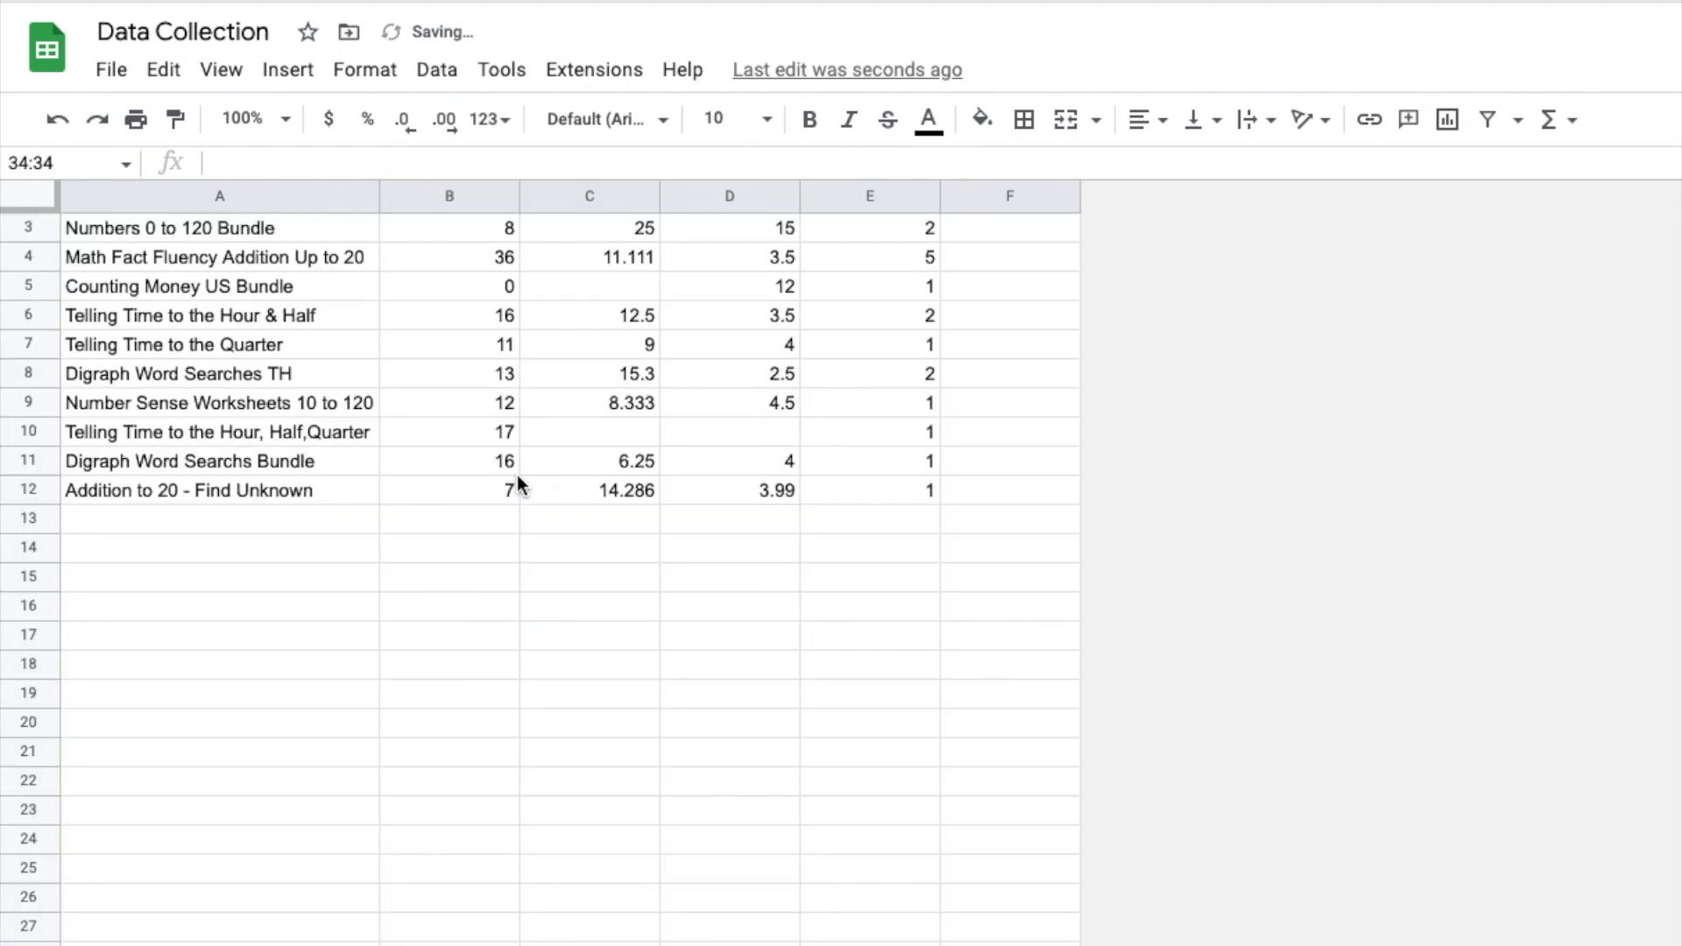
click(508, 840)
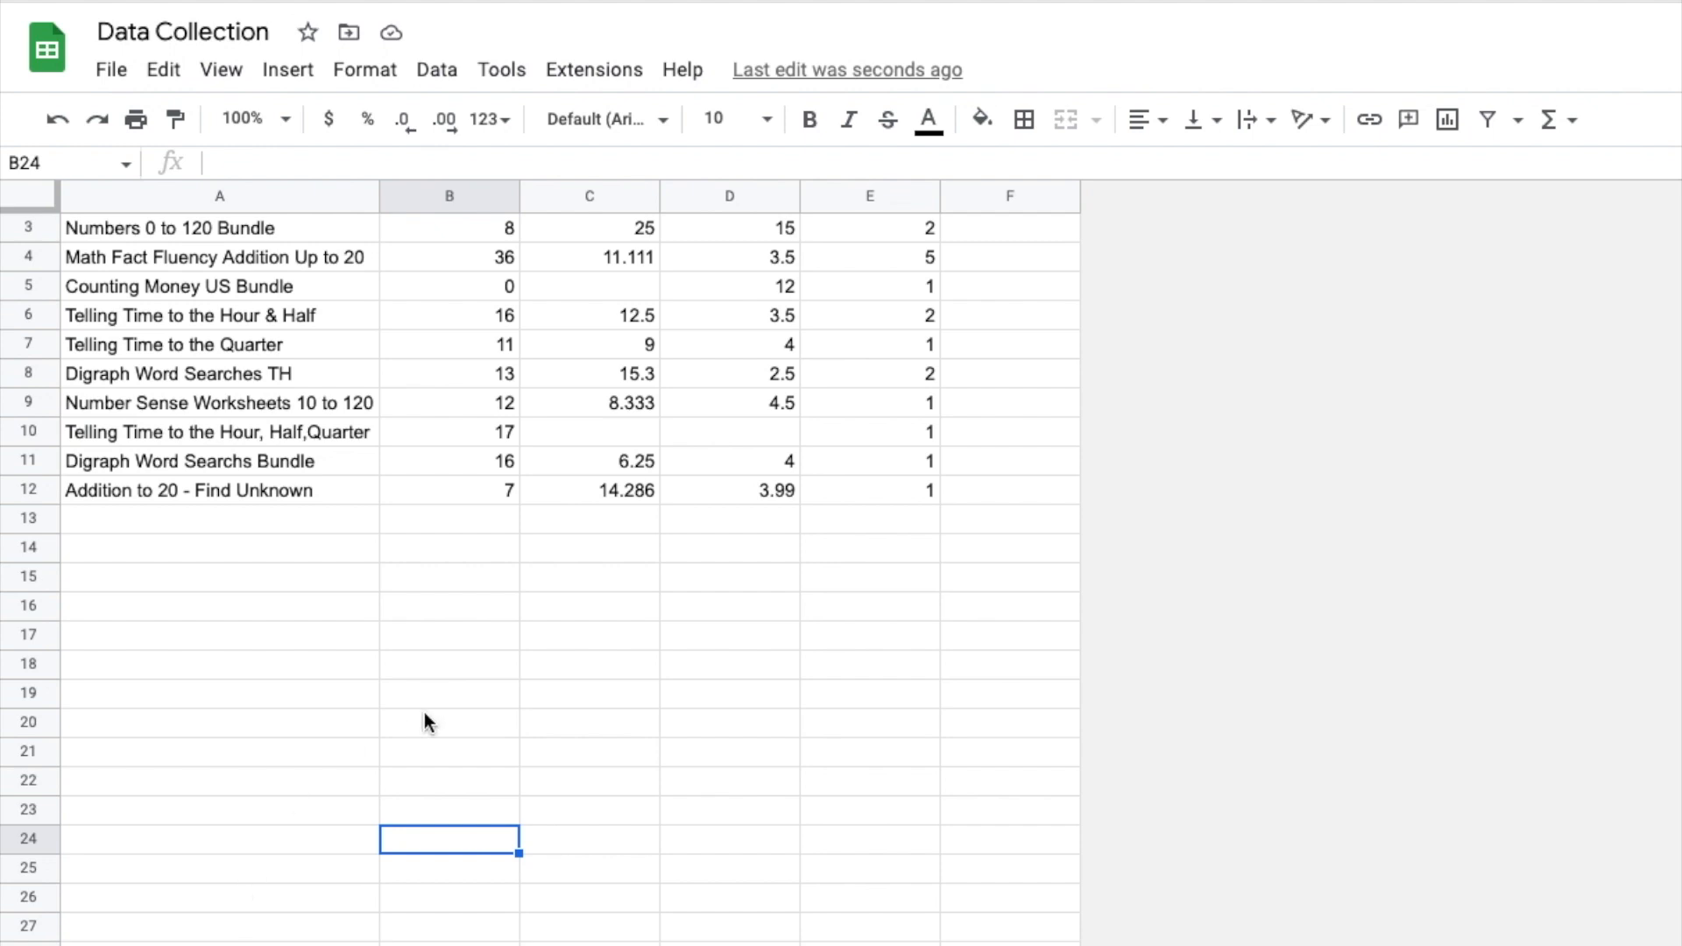
- Make the January label in A2 bold and blue
scroll(460, 547, up, 2)
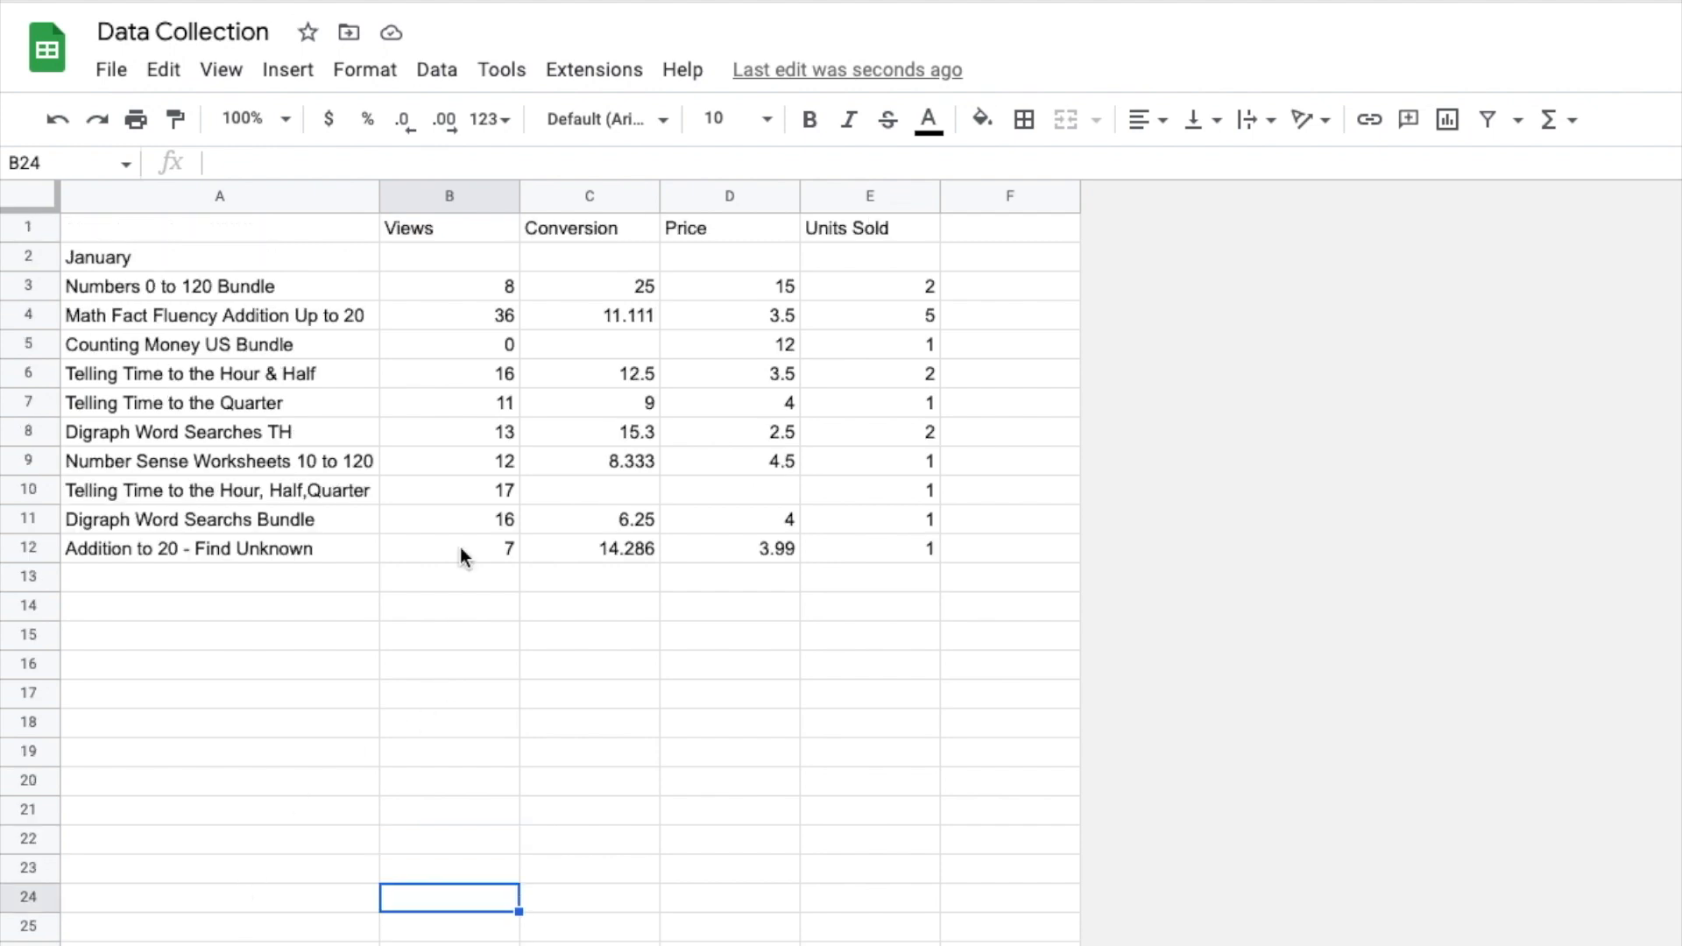
click(102, 263)
click(811, 122)
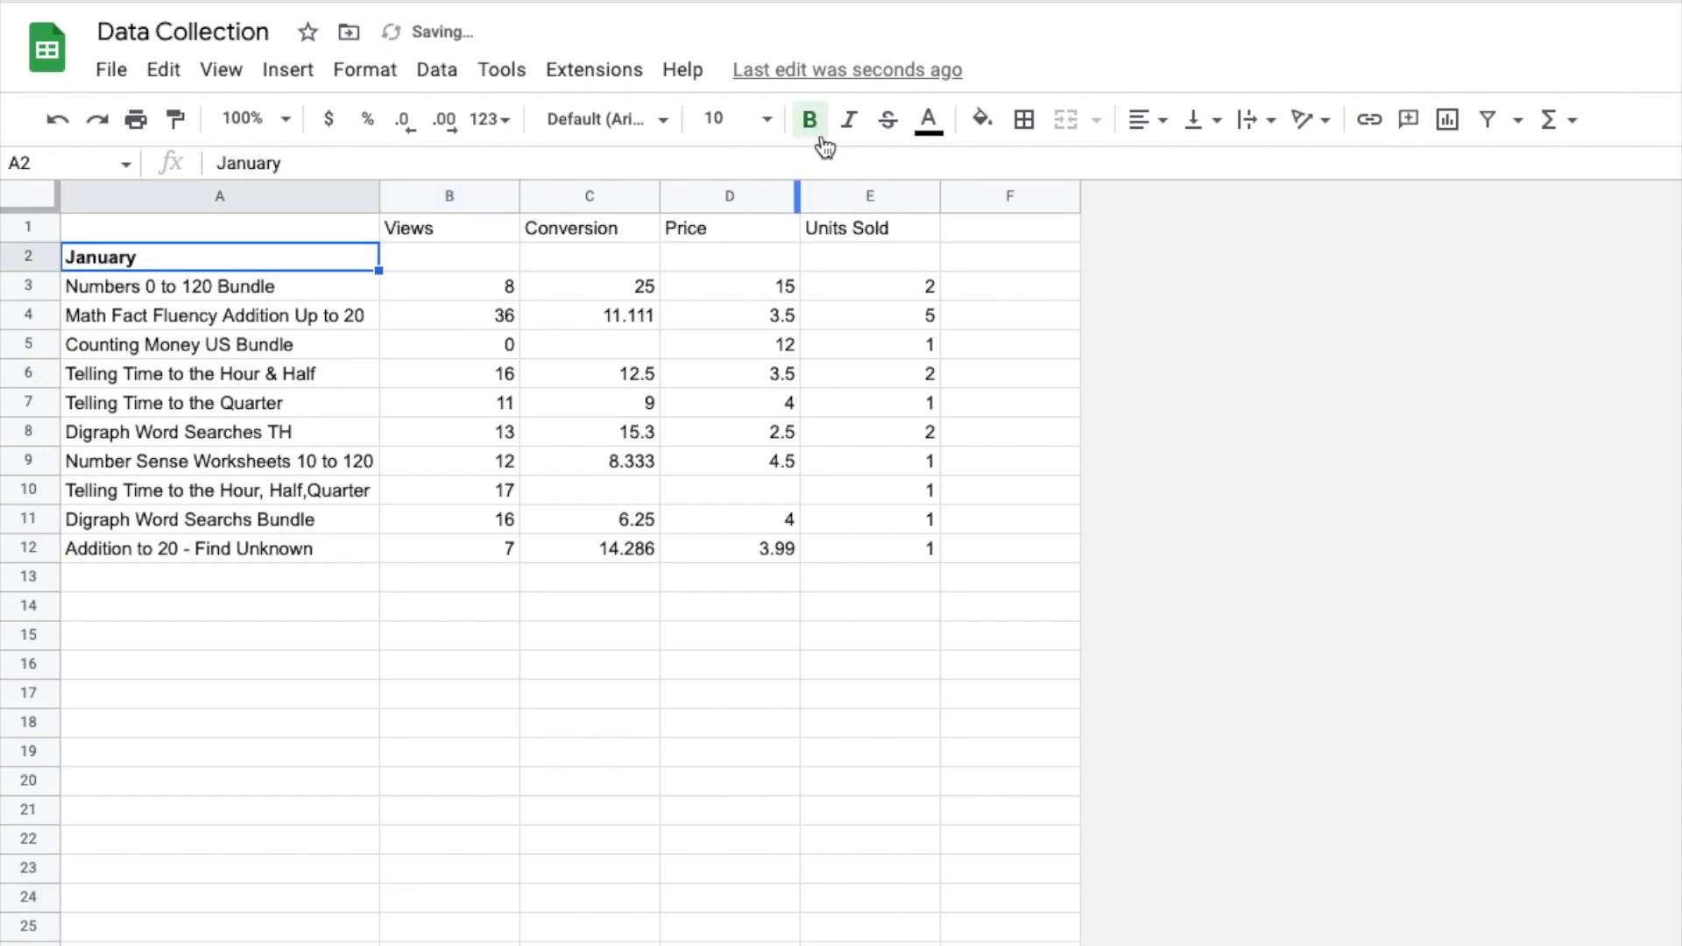
click(929, 120)
click(1164, 379)
click(219, 635)
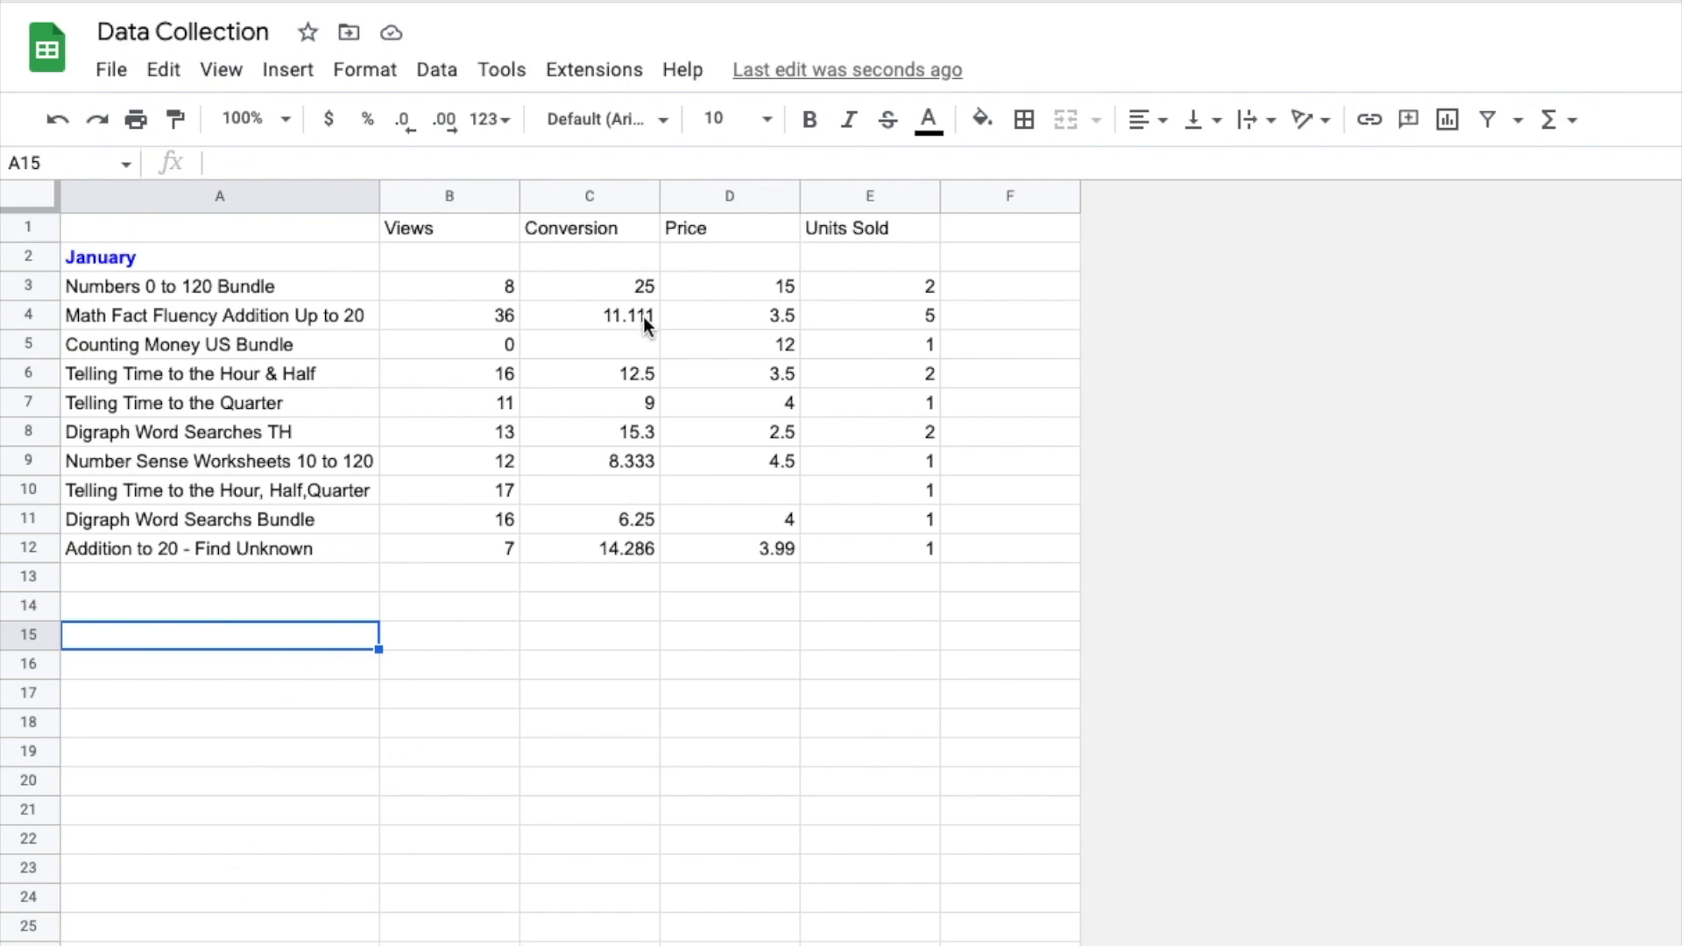
- Add a conditional formatting rule to the Conversion column C that formats cells with values greater than 10
click(611, 197)
mouse_move(608, 196)
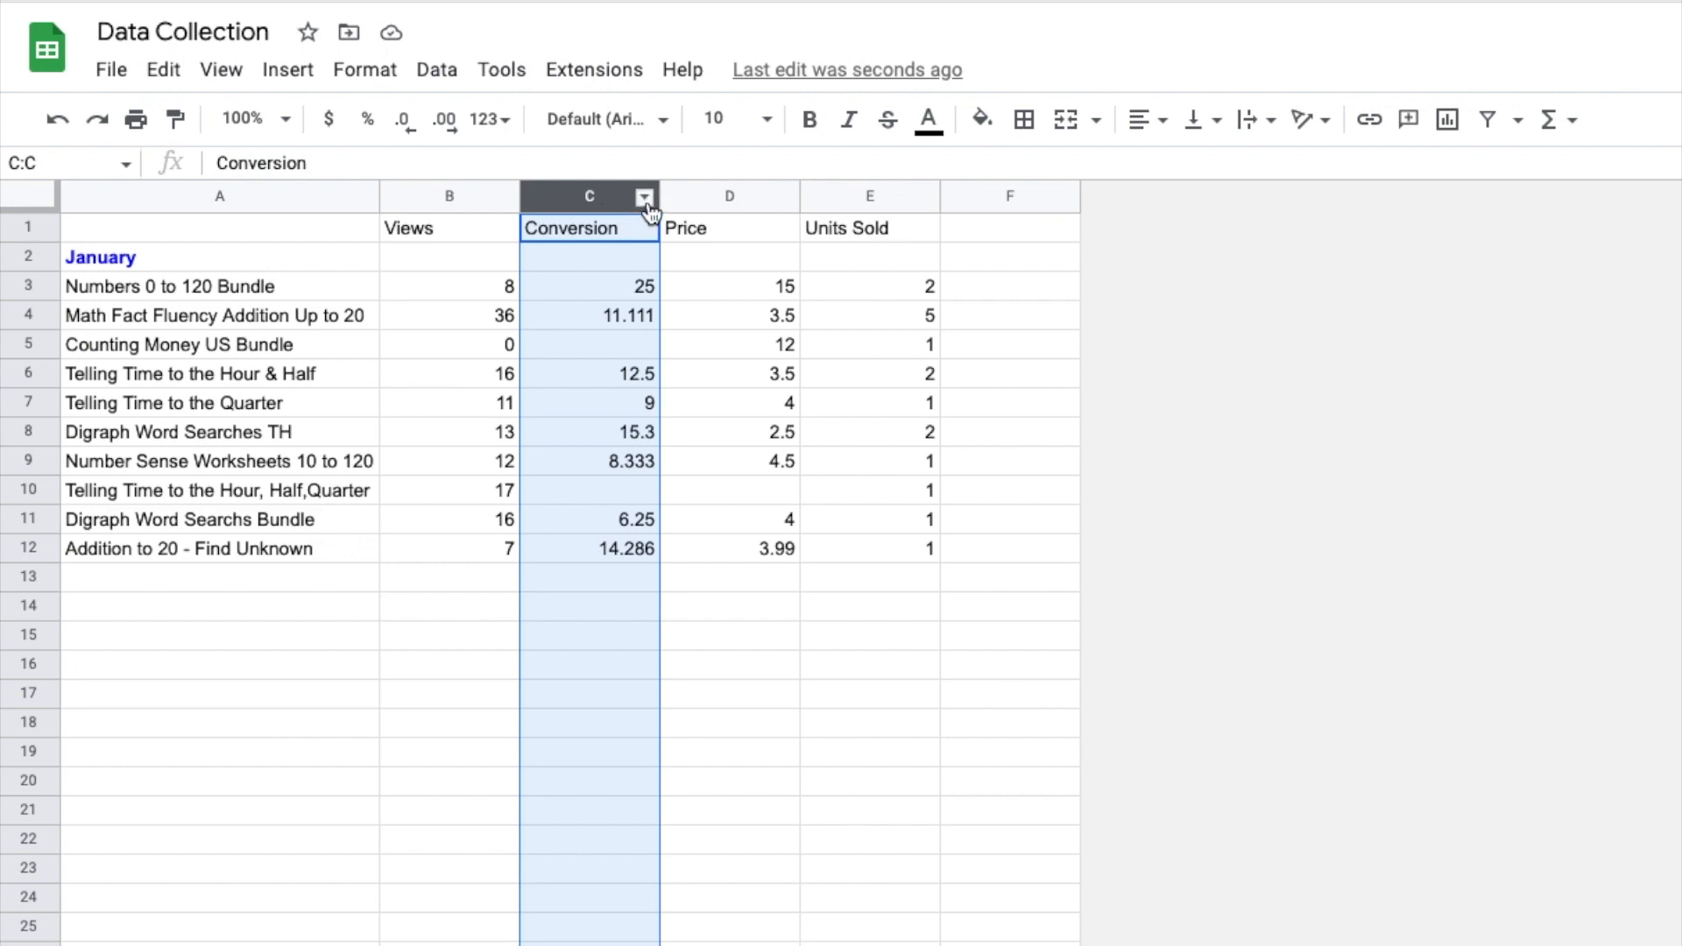
click(645, 198)
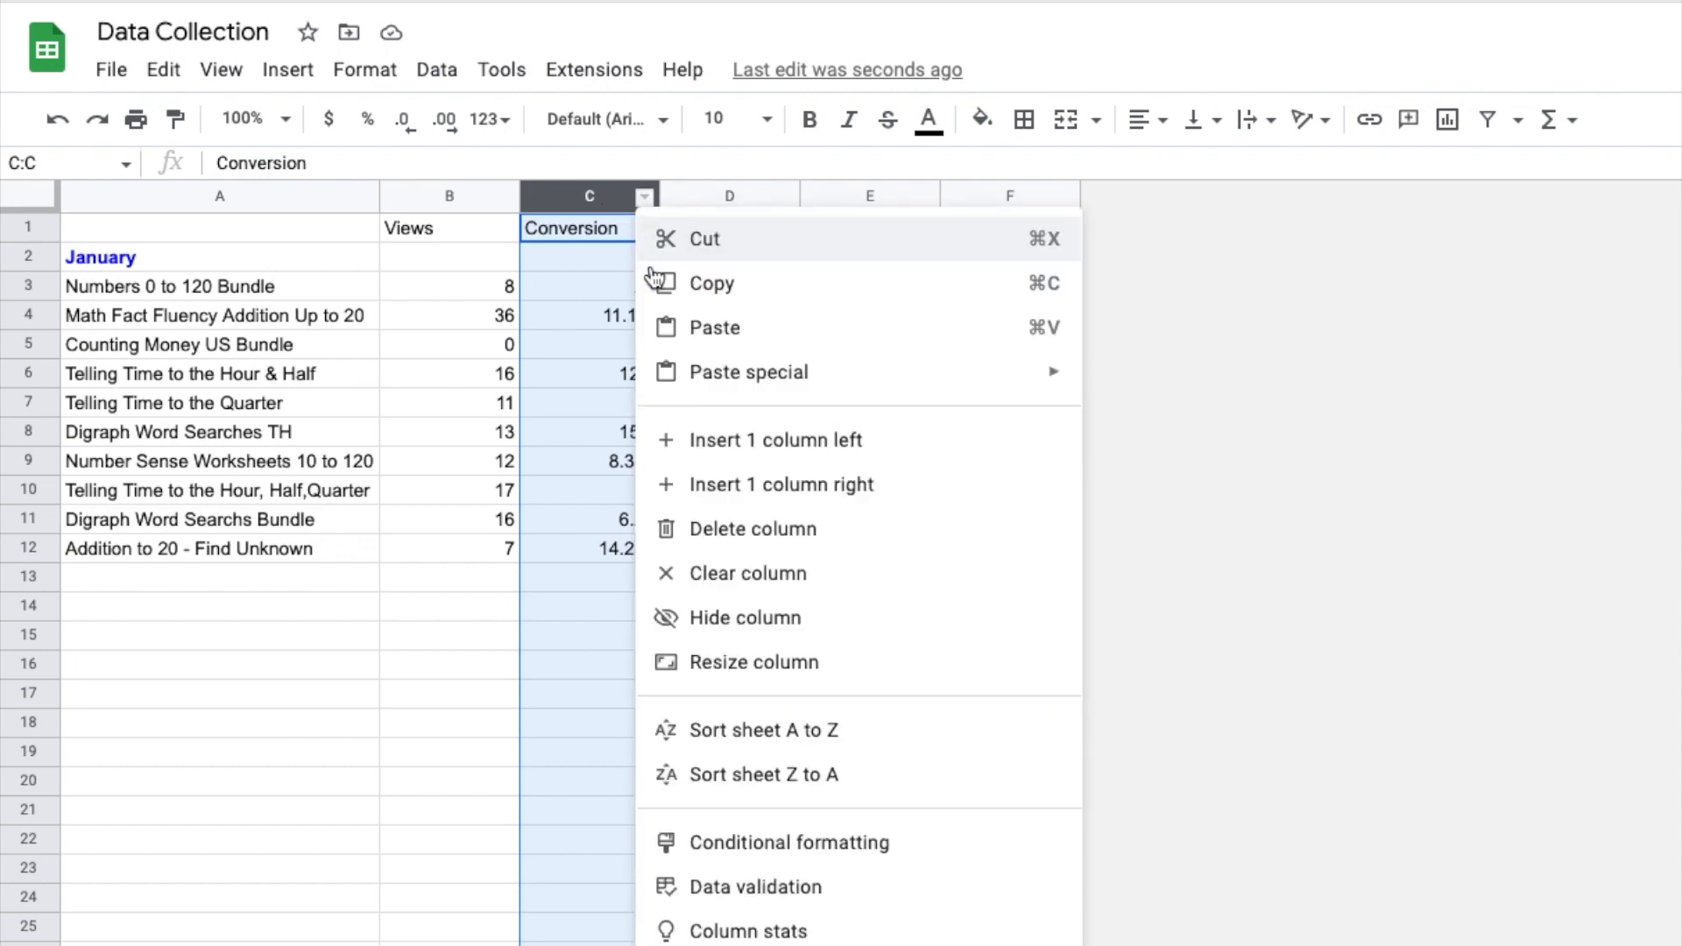
click(726, 850)
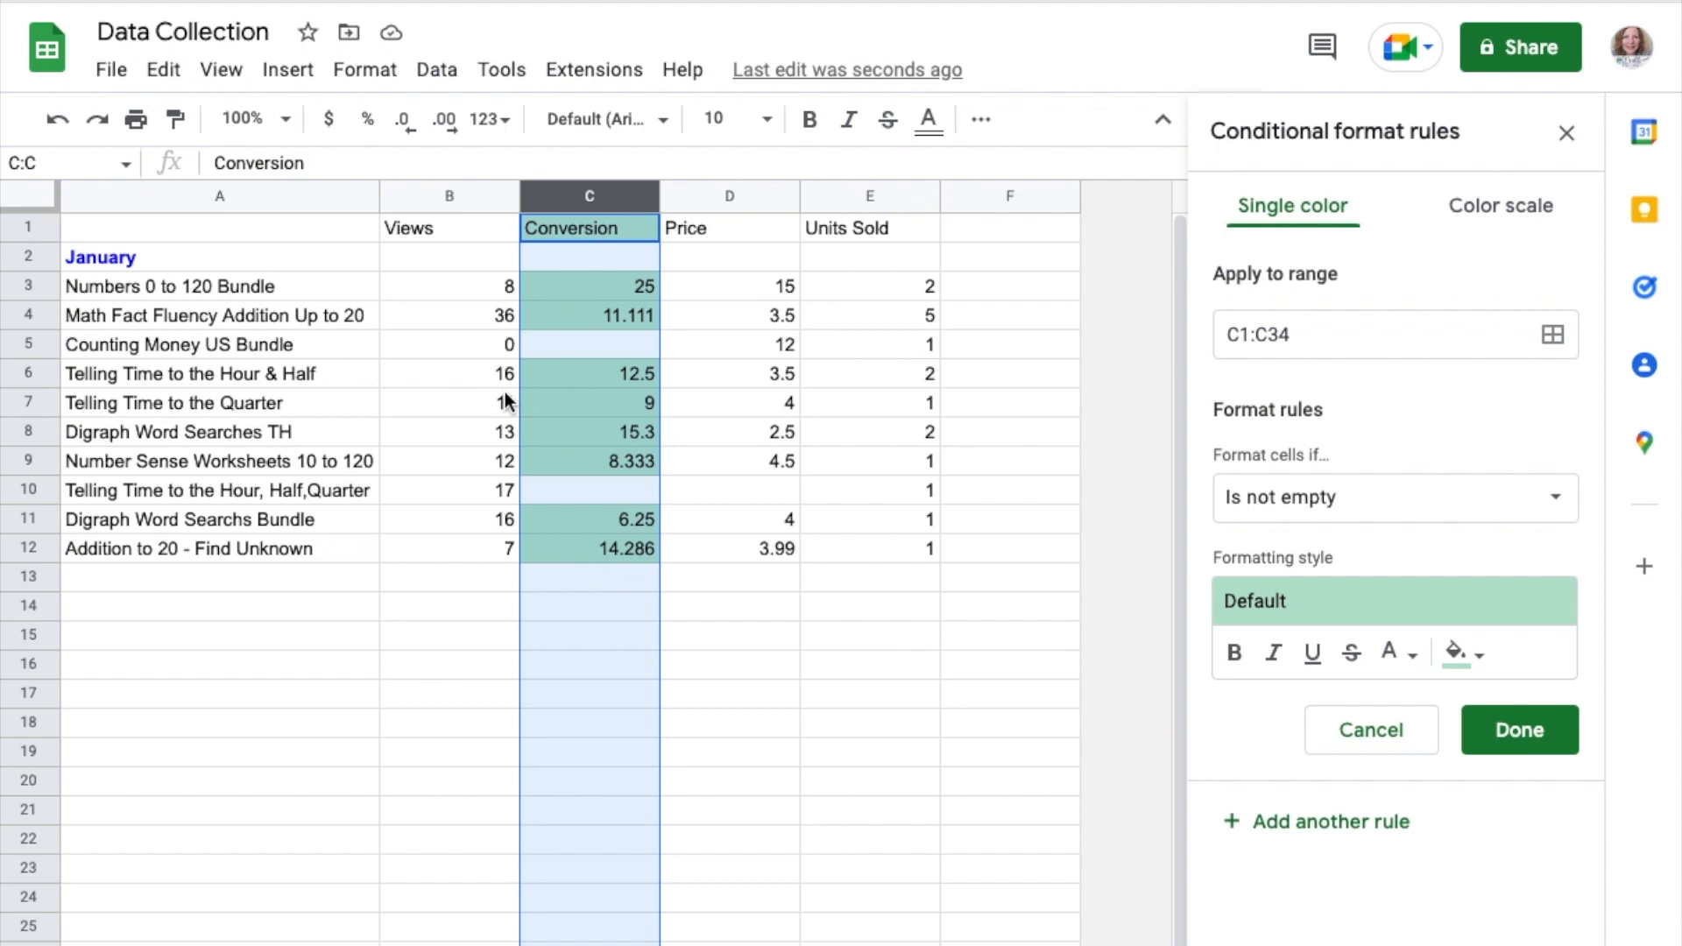
click(1556, 498)
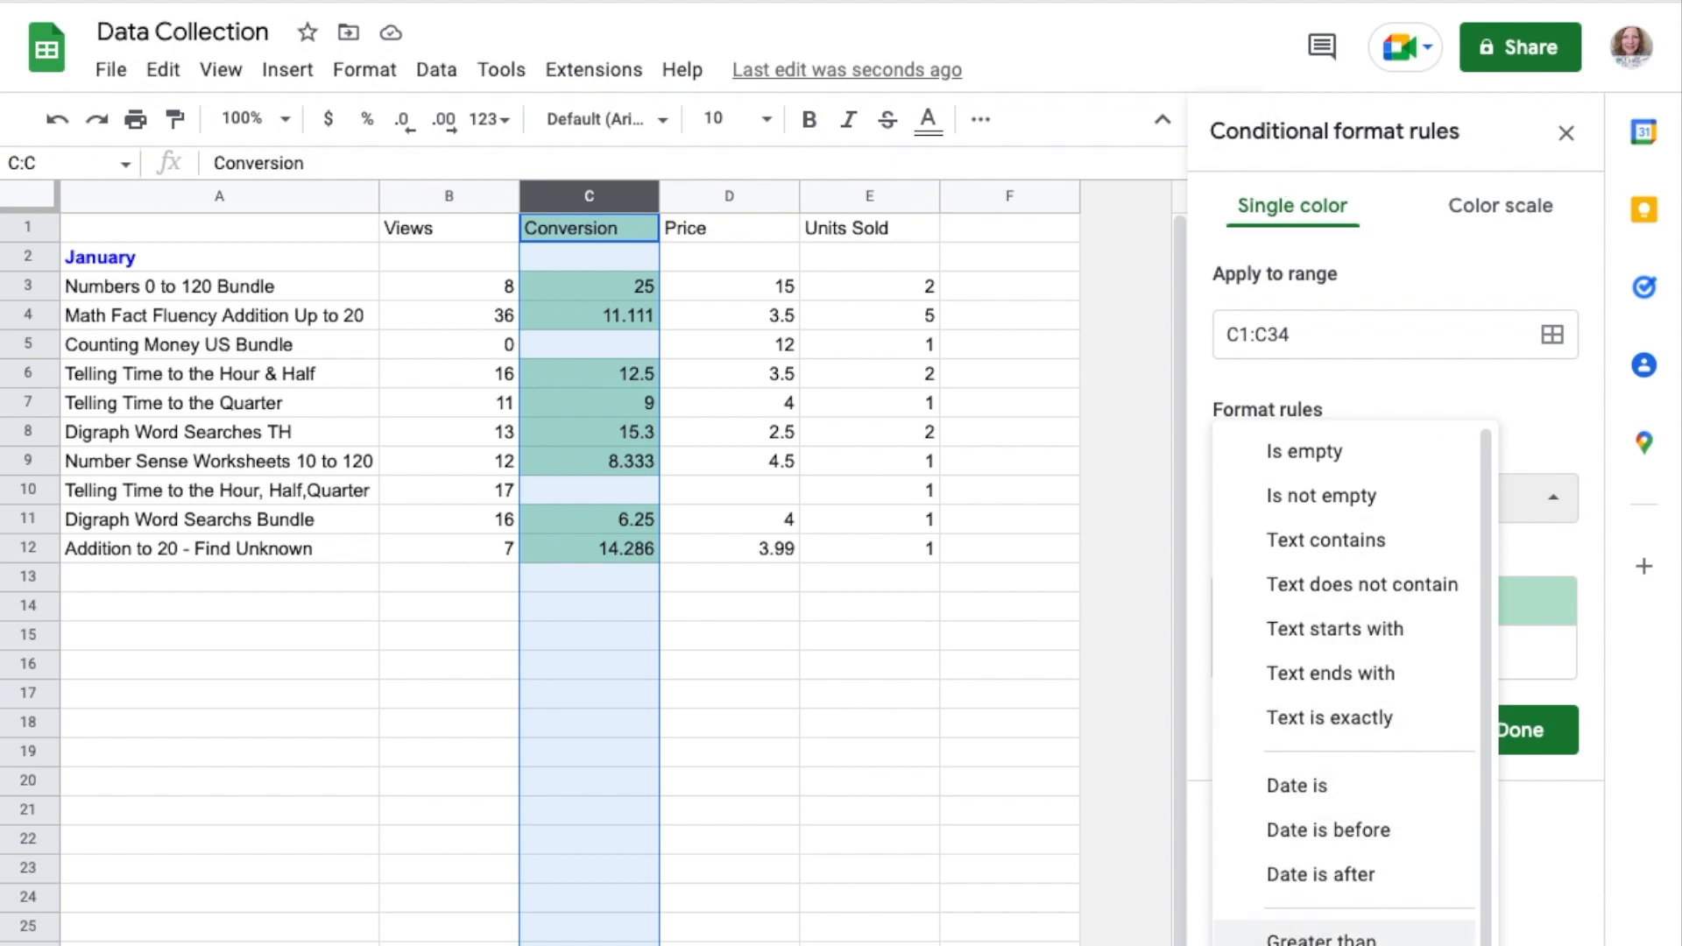
click(1297, 937)
click(1275, 562)
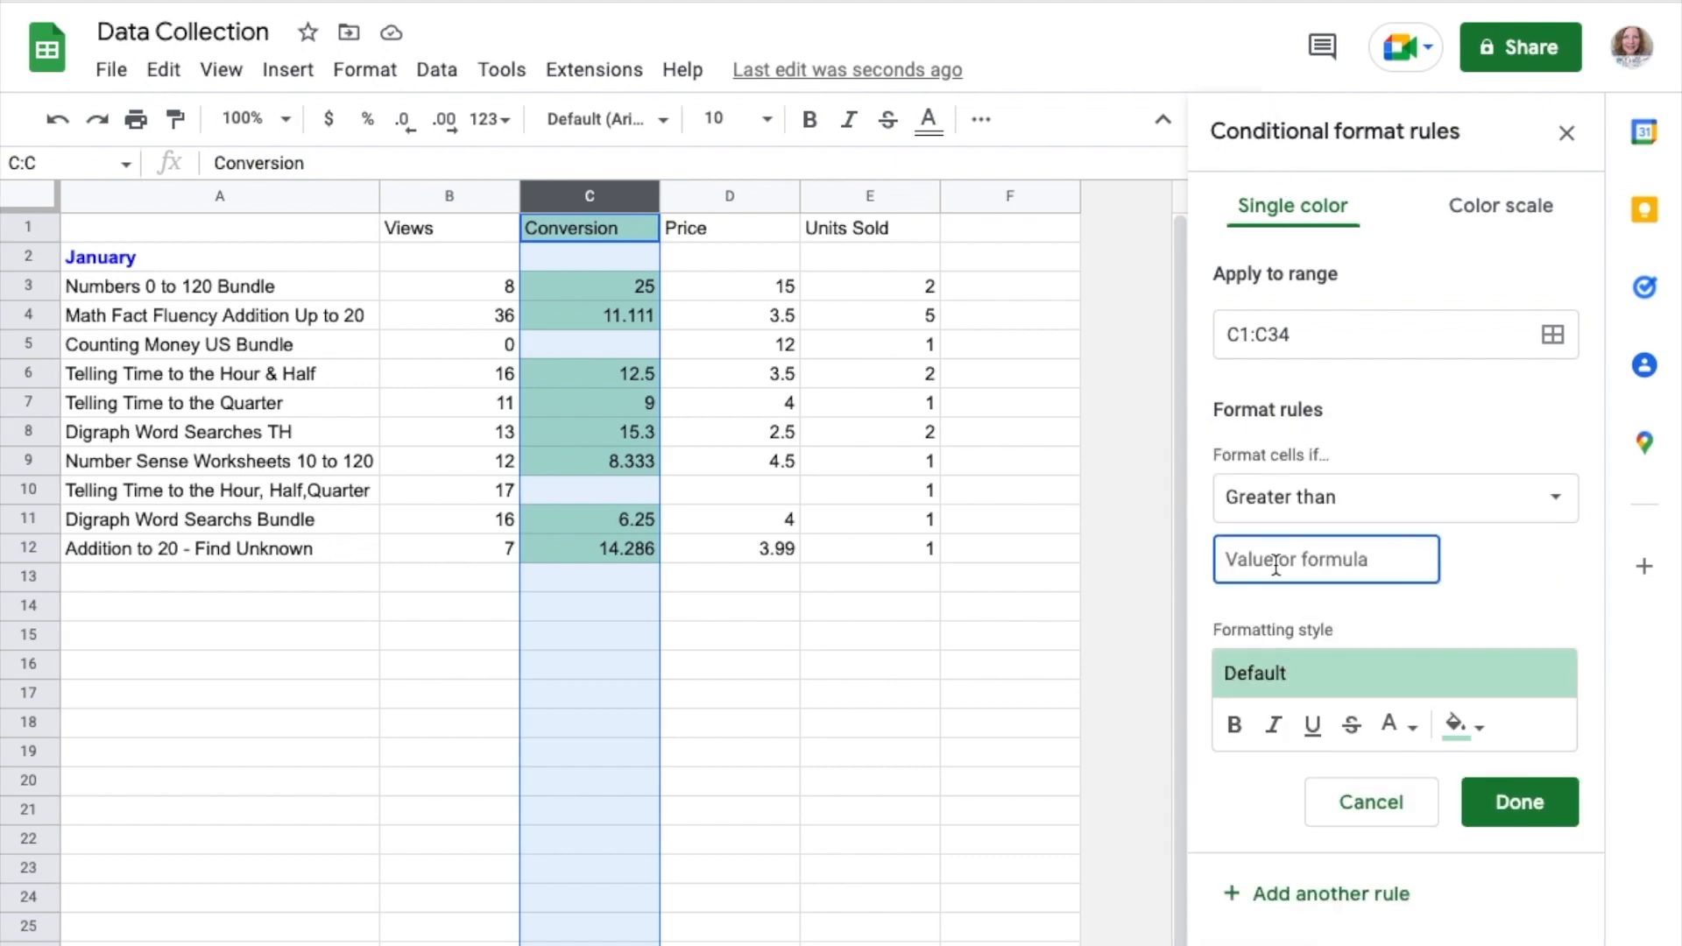
text(10)
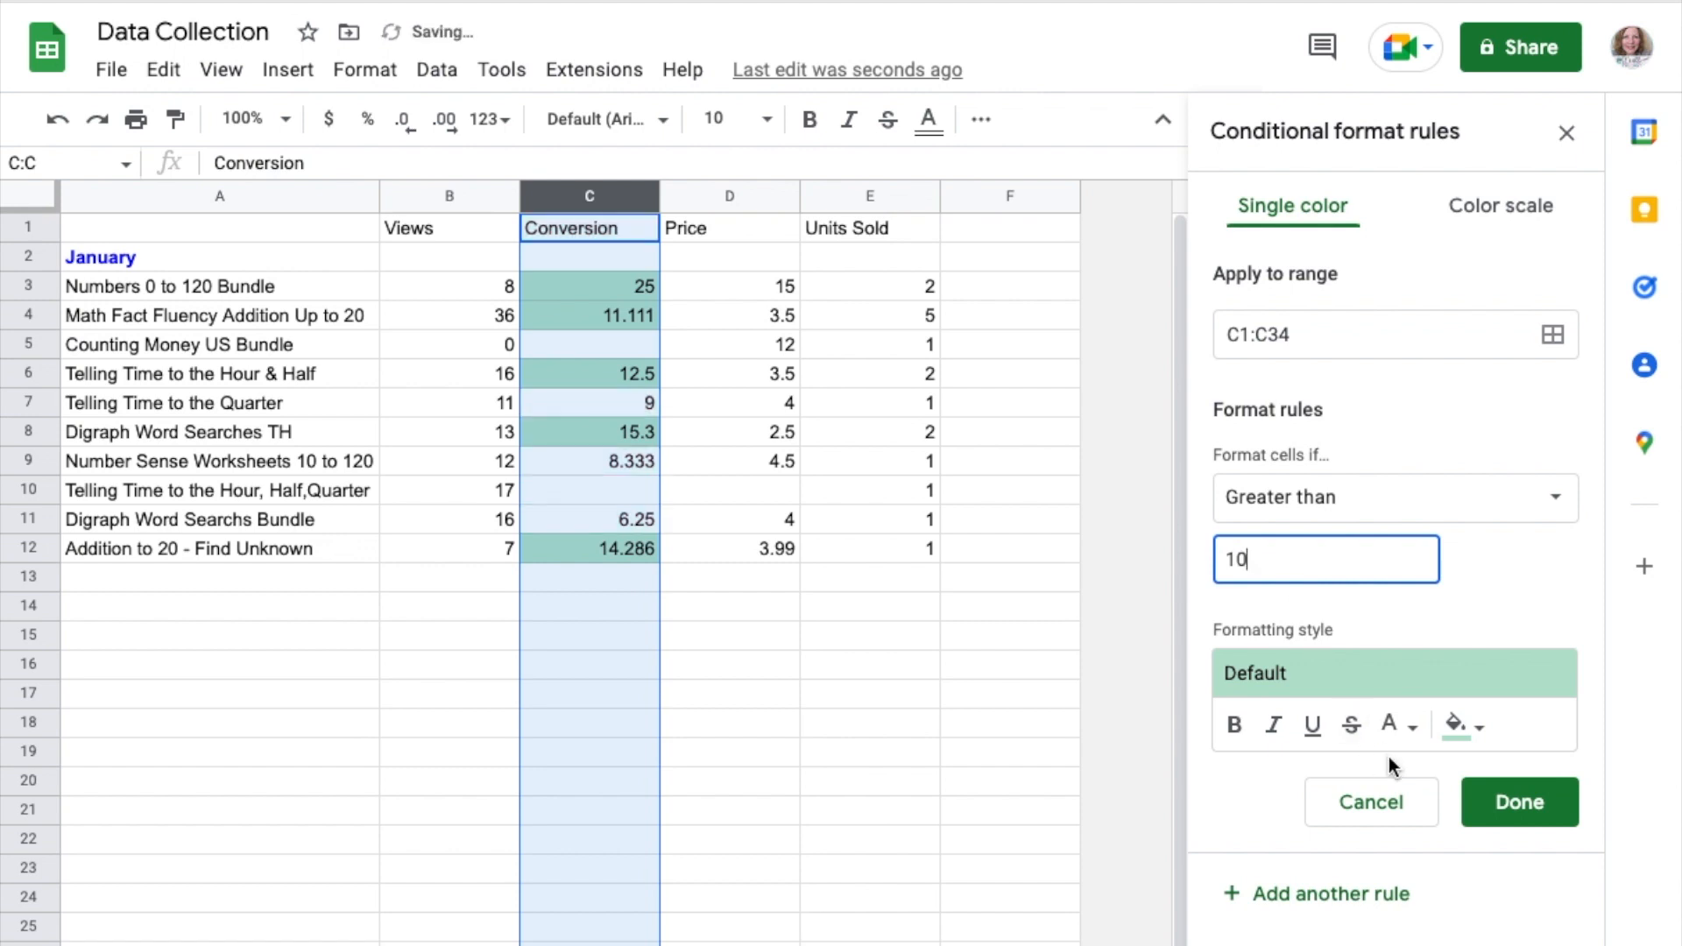
- Give the conditional formatting rule a cyan fill colour and save it
click(1463, 748)
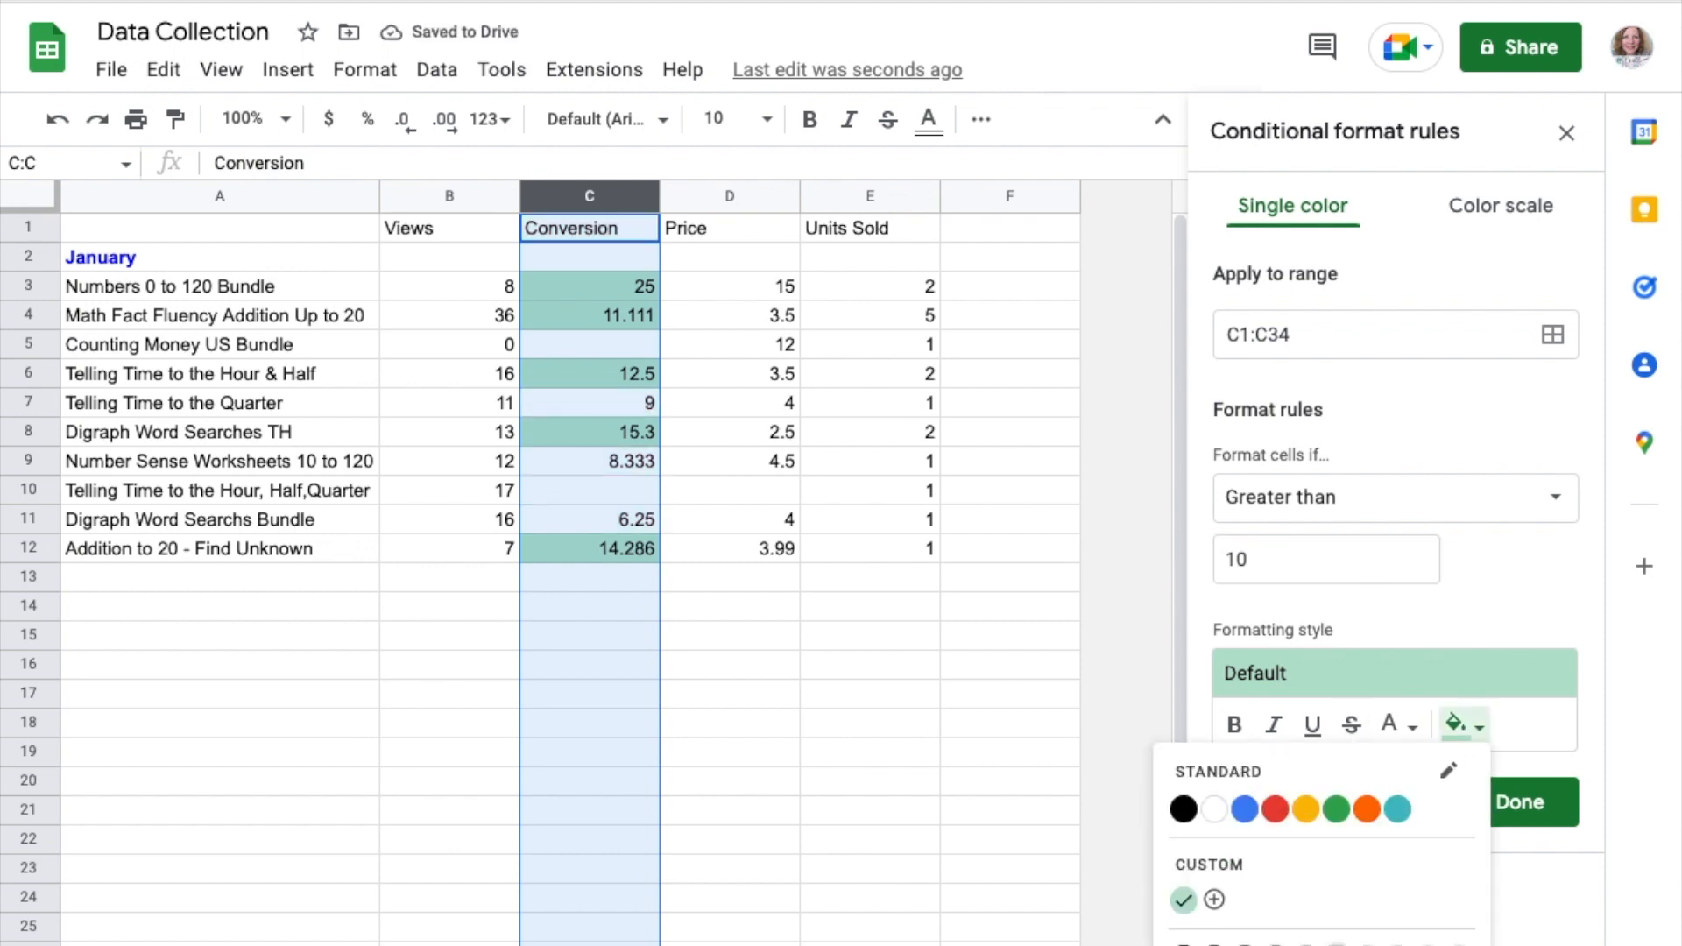
click(1398, 809)
click(1520, 802)
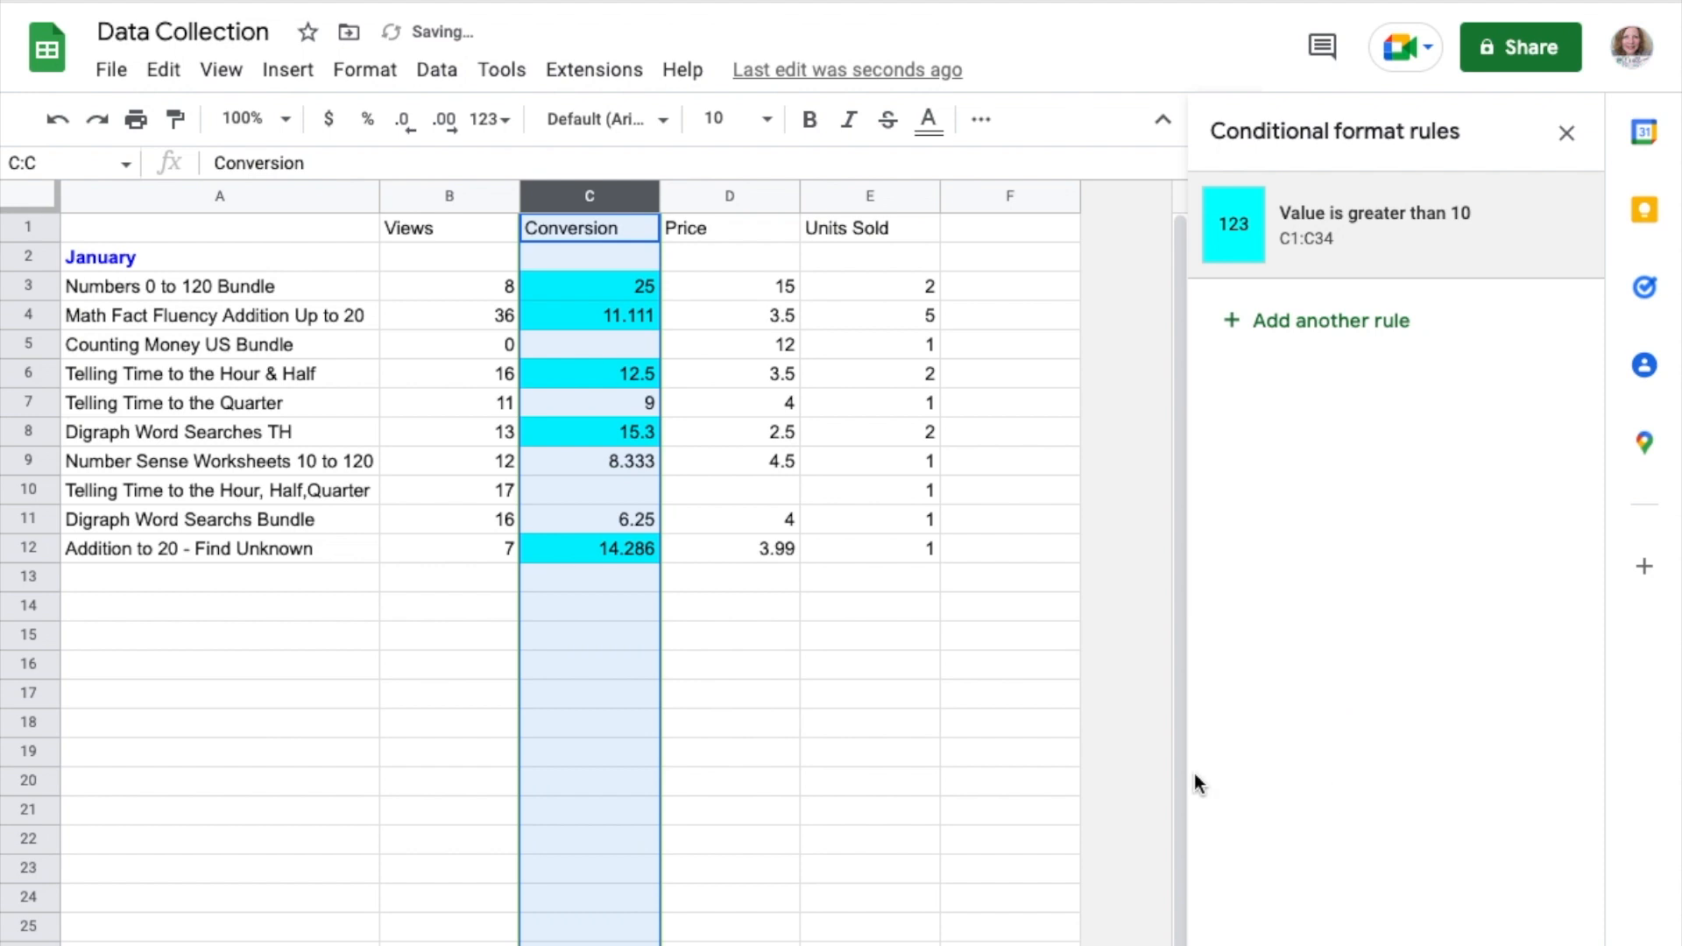
click(881, 795)
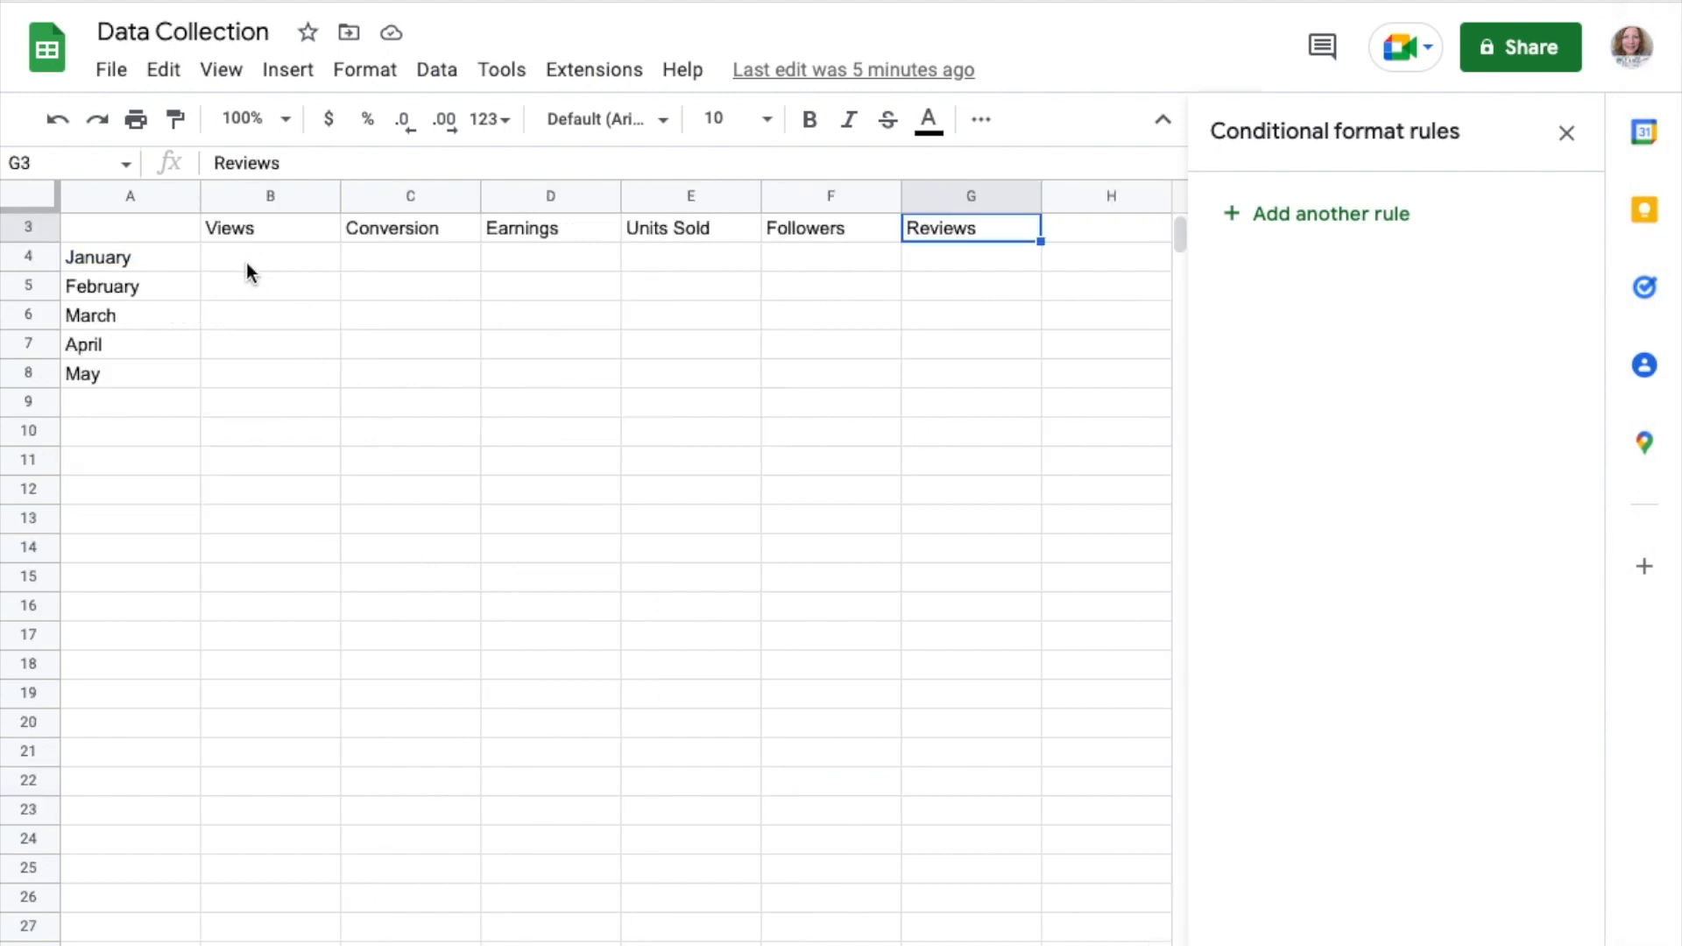
- Enter the monthly Views in B4:B8: 500 for January, 750 for February, 330 for March, 800 for April and 700 for May
click(268, 263)
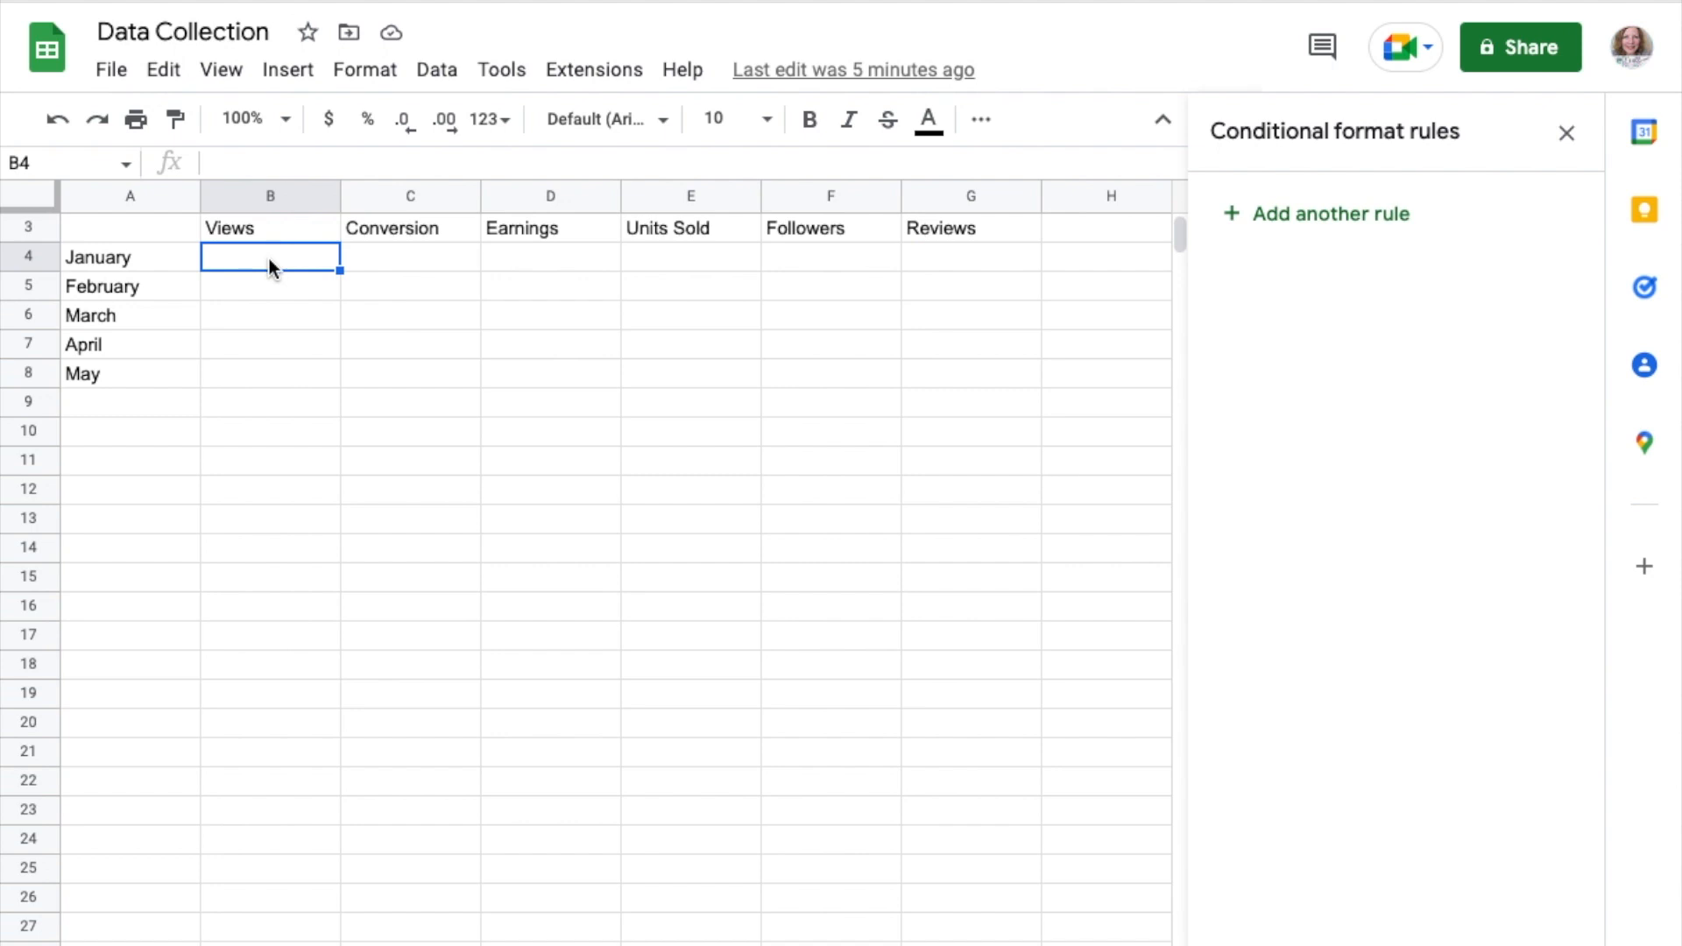
text(500)
key(Return)
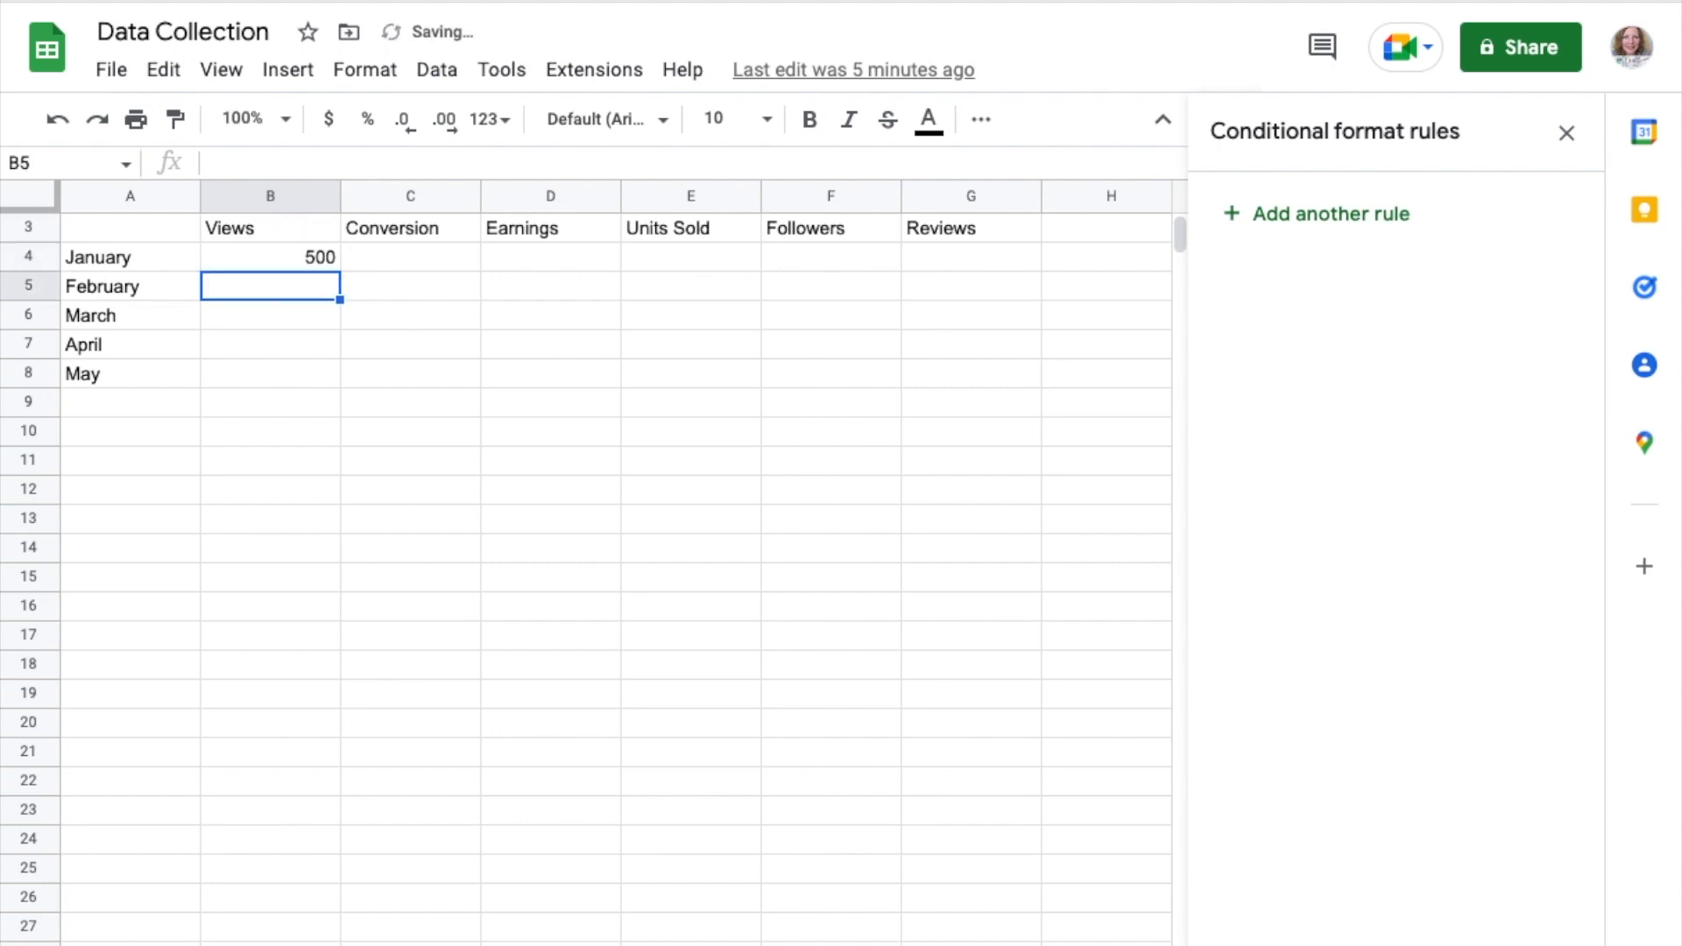
text(750)
key(Return)
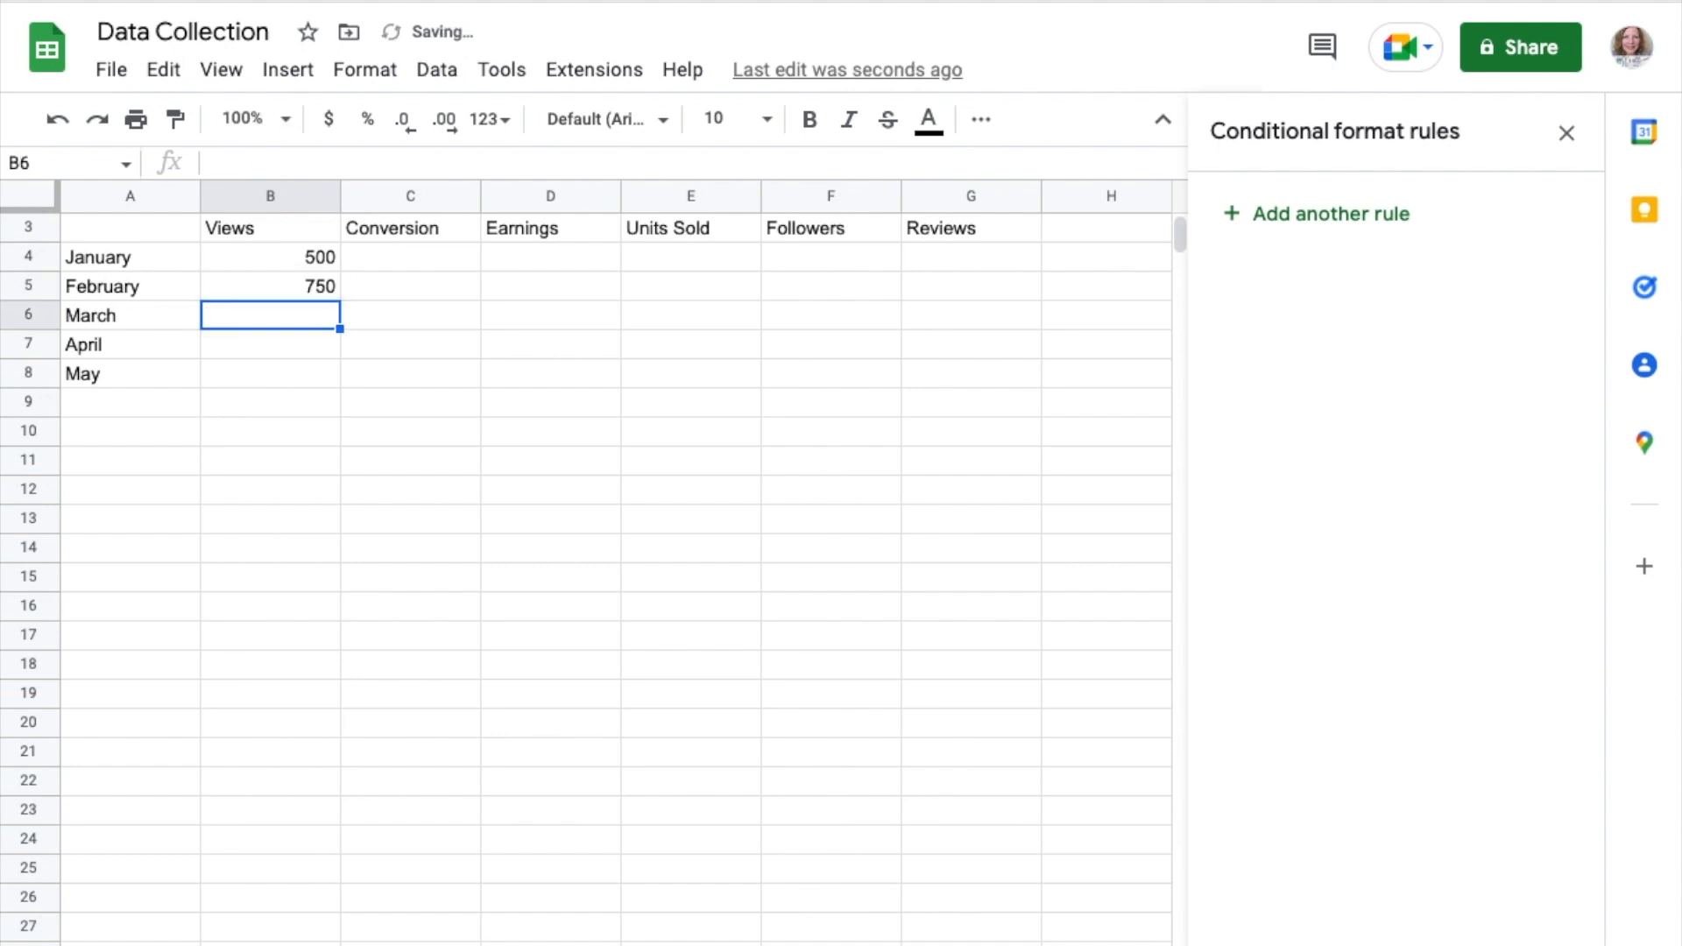
text(330)
key(Return)
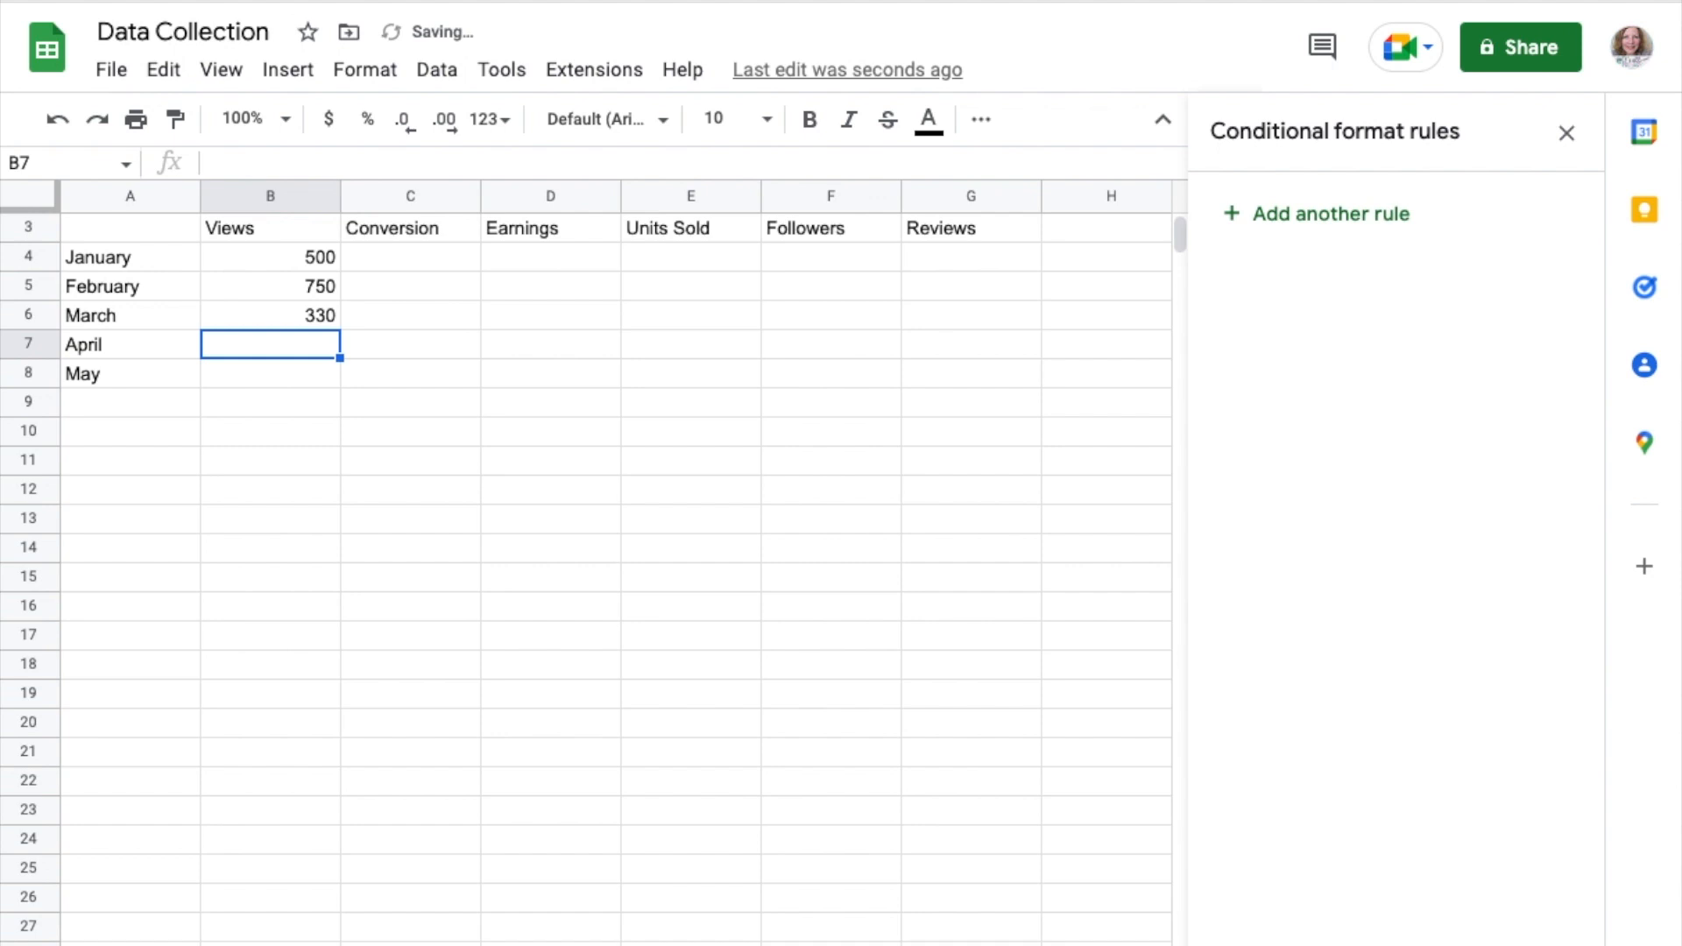
text(400)
key(BackSpace)
text(800)
key(Return)
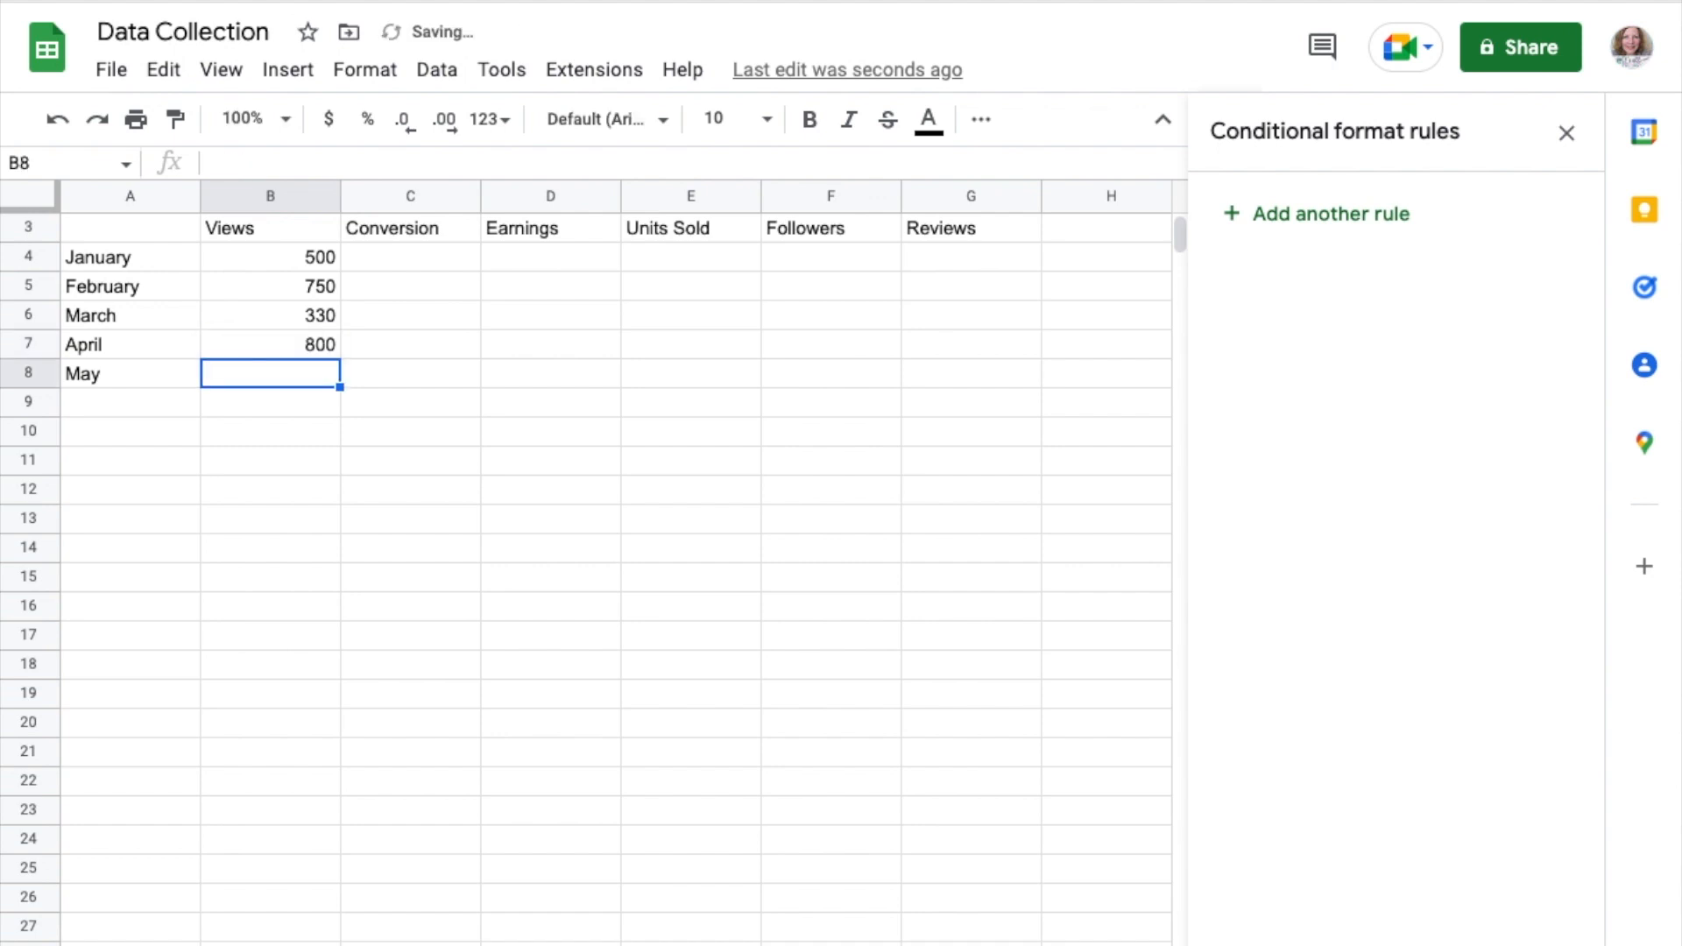
text(700)
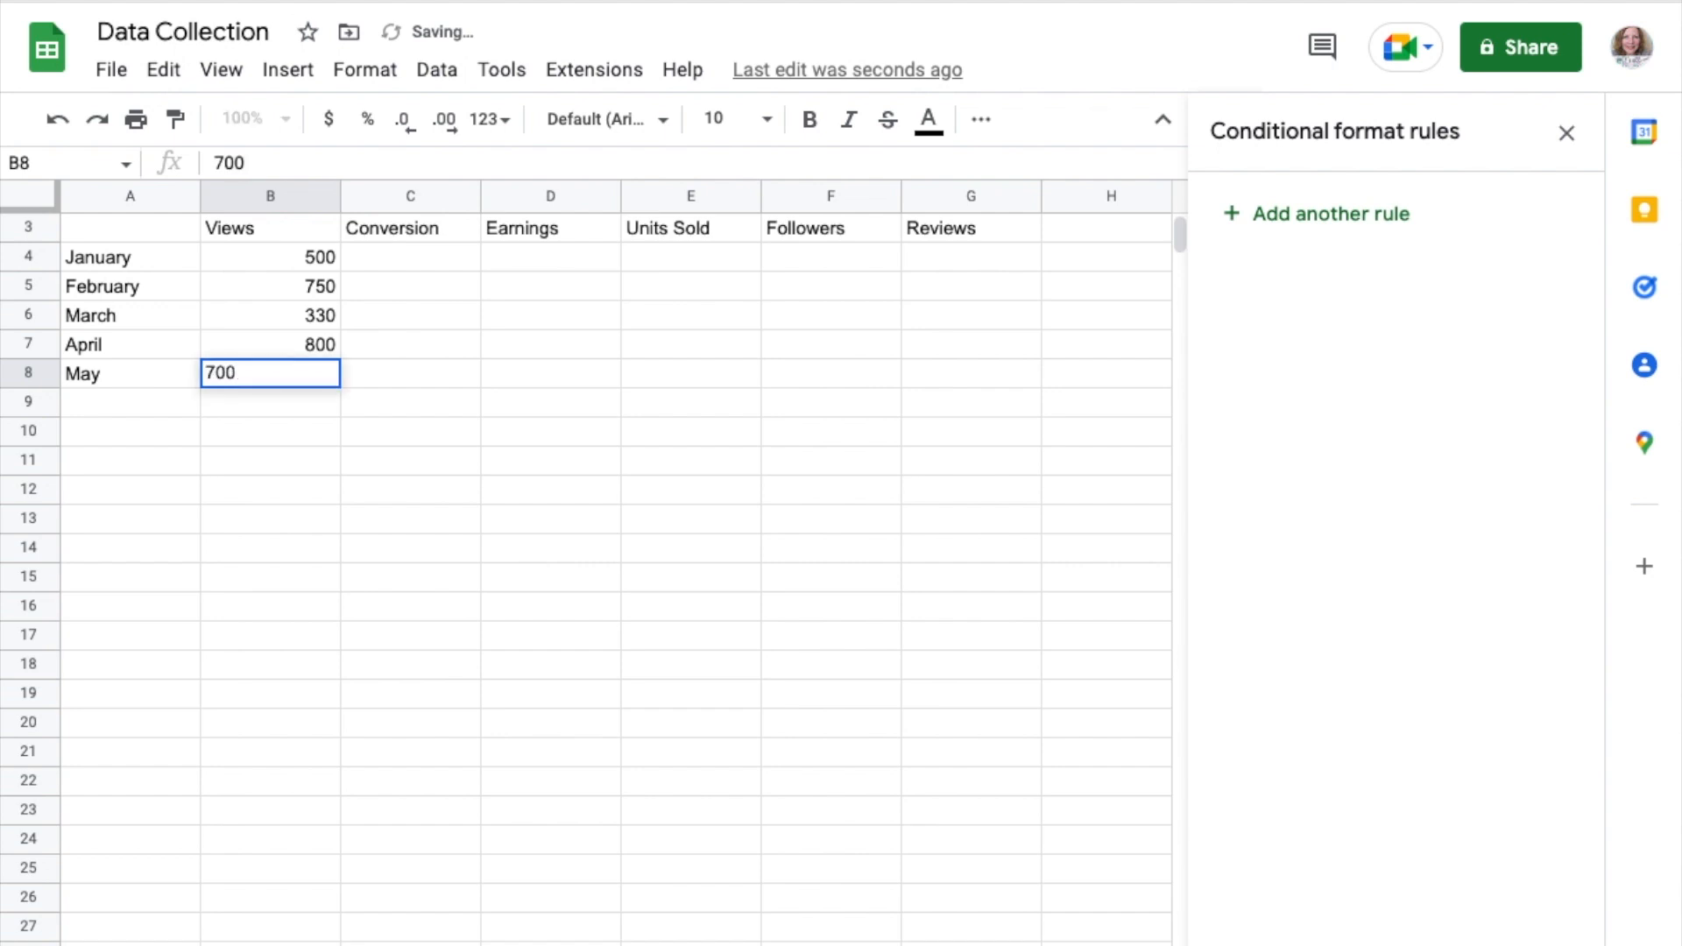
key(Return)
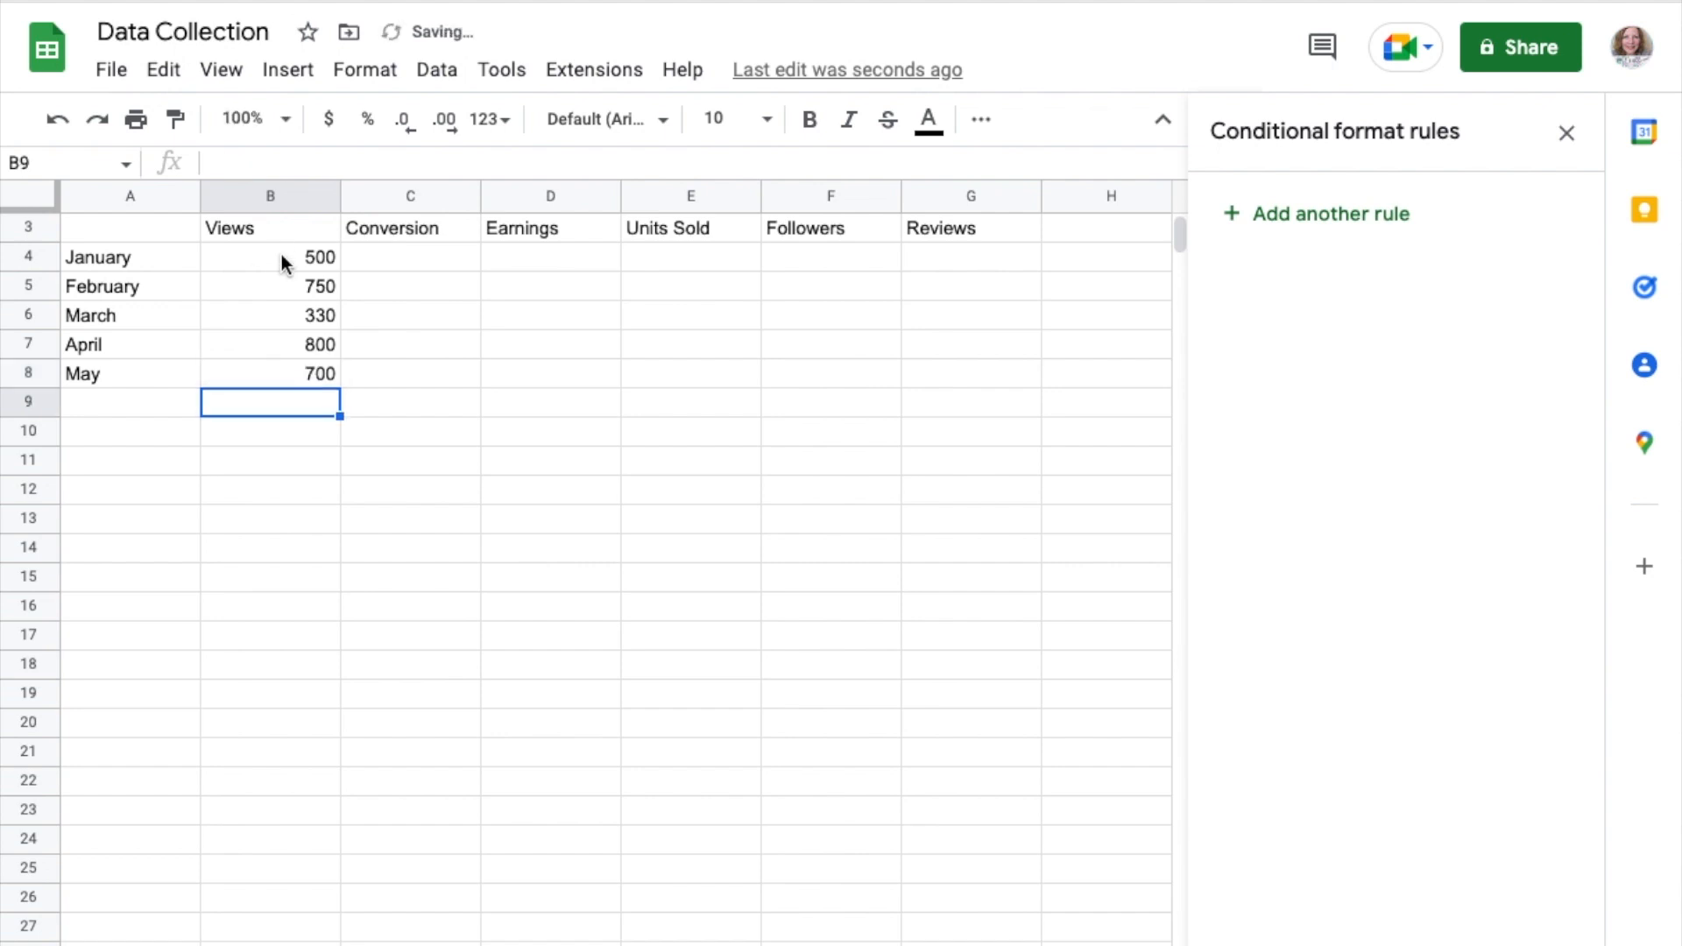
- Insert a column chart of the Views data in B3:B8 below the monthly table and close the conditional format rules
drag(282, 227, 302, 368)
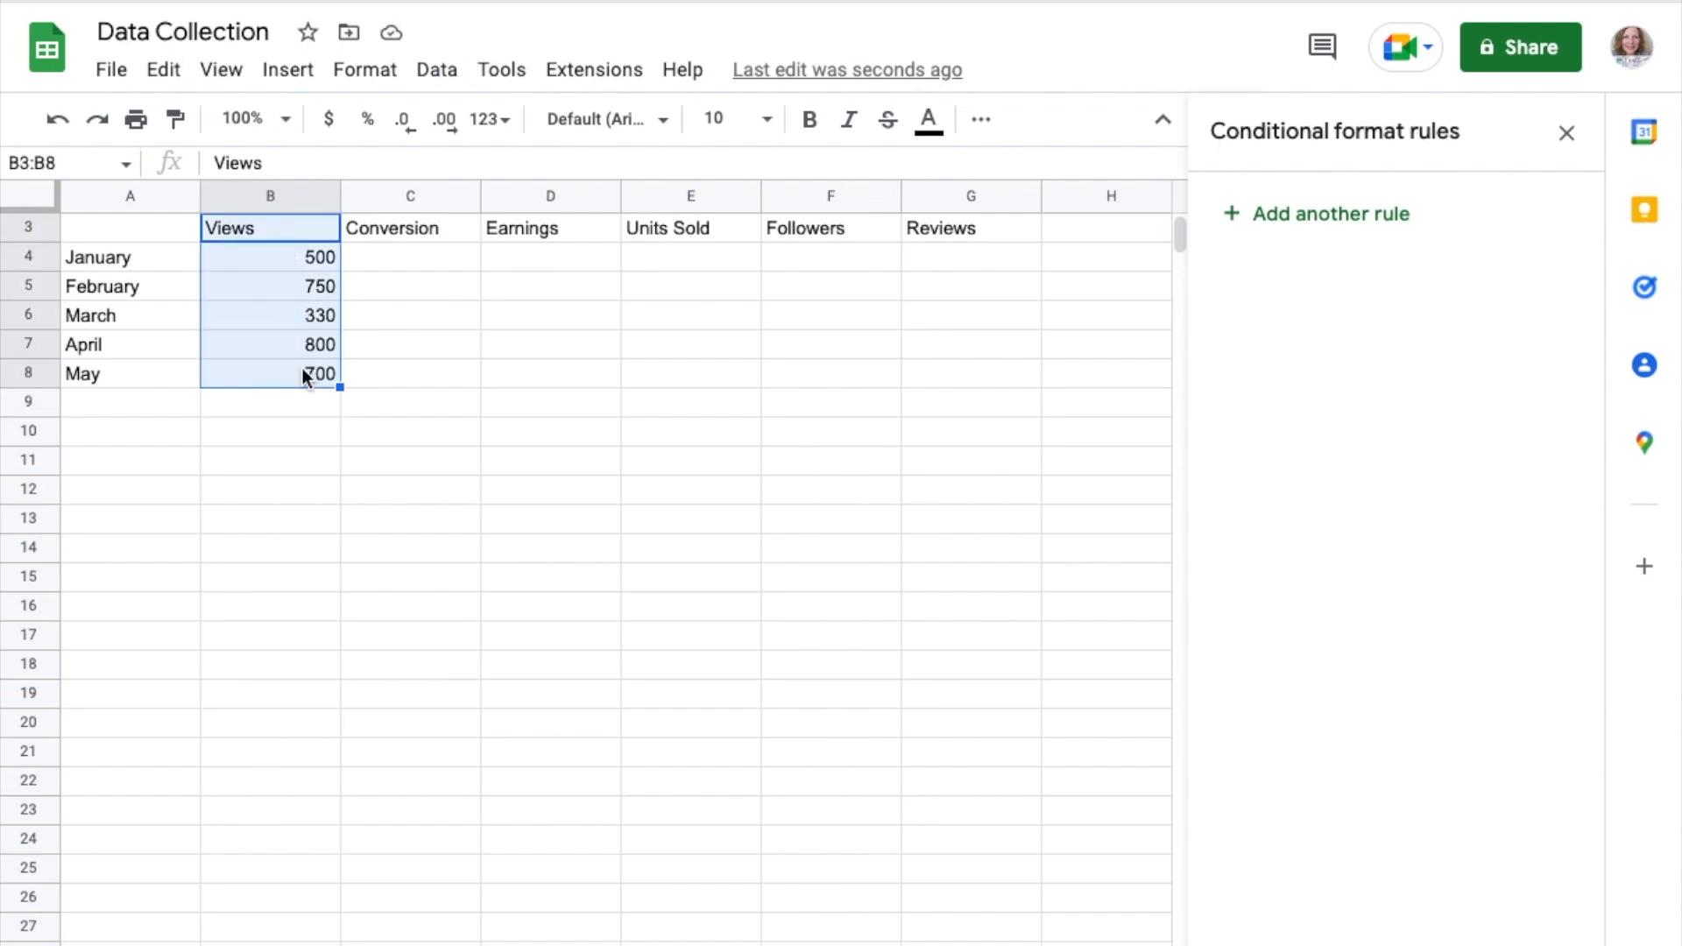
click(286, 70)
click(317, 340)
click(983, 451)
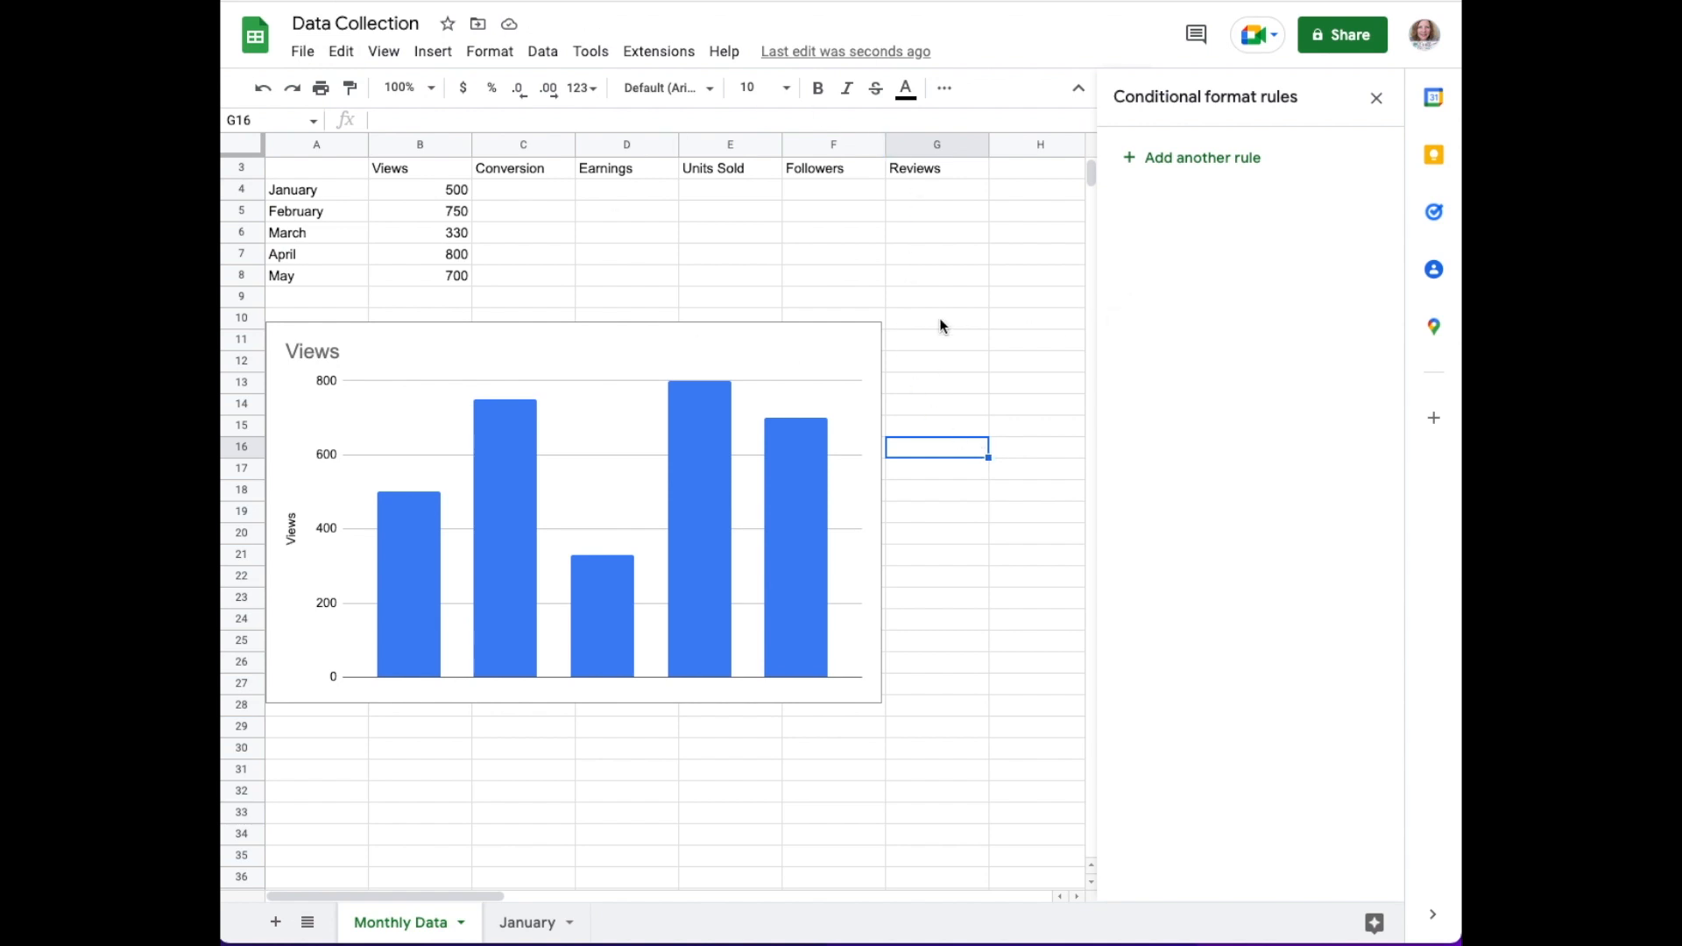
click(1375, 99)
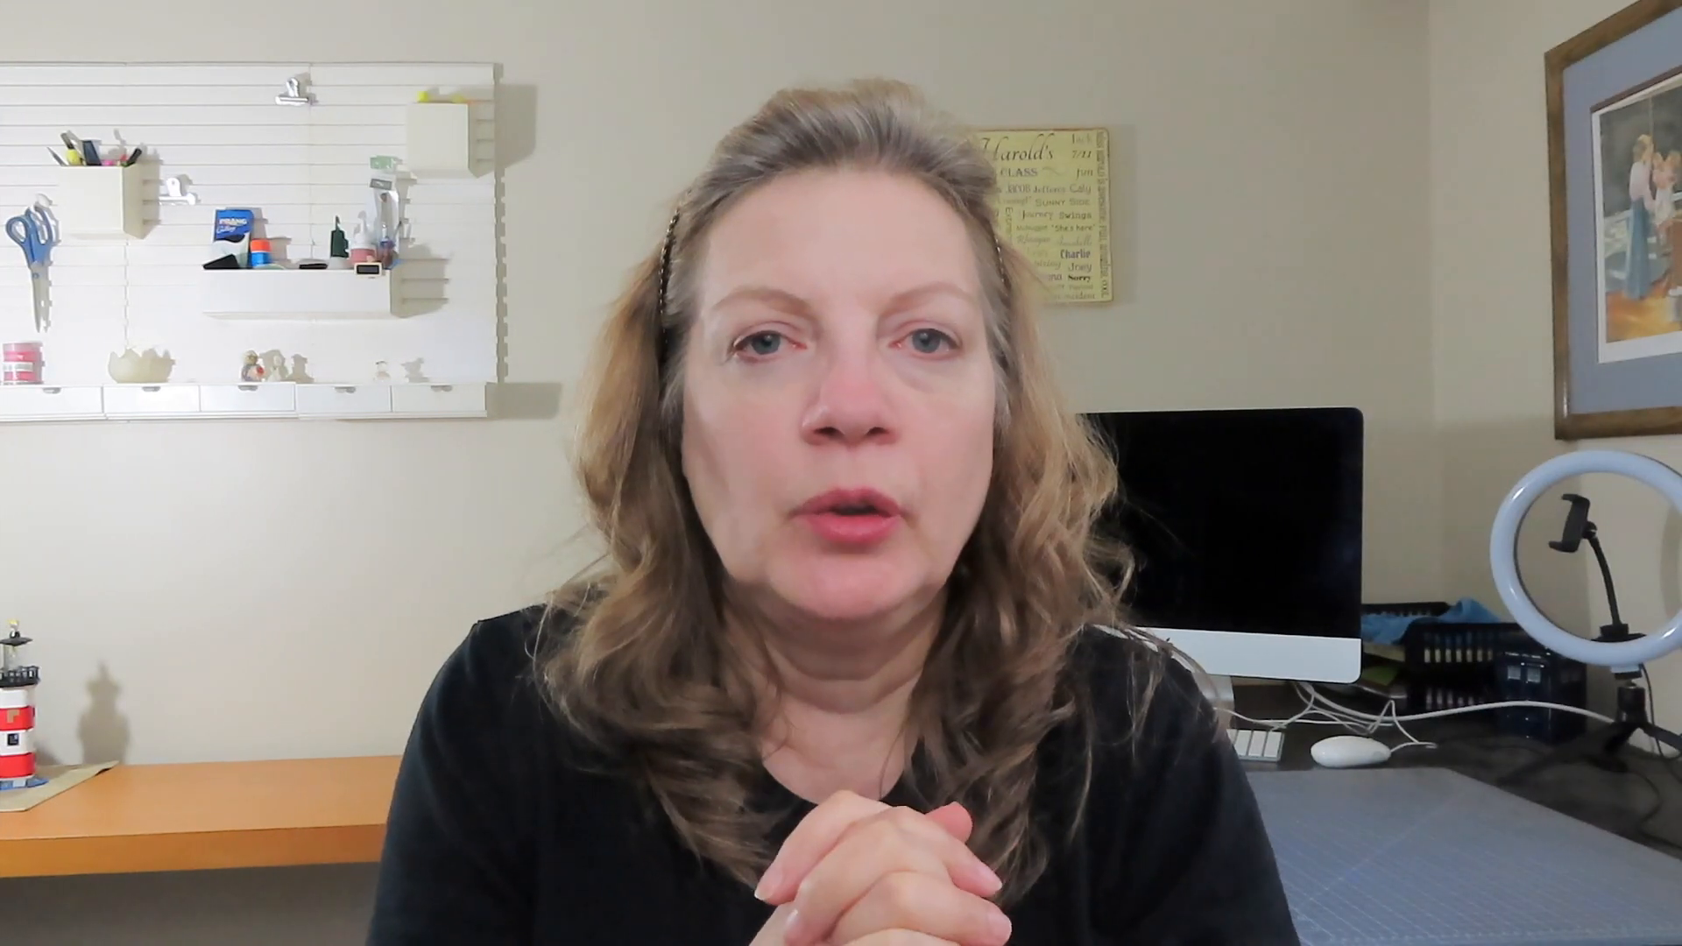